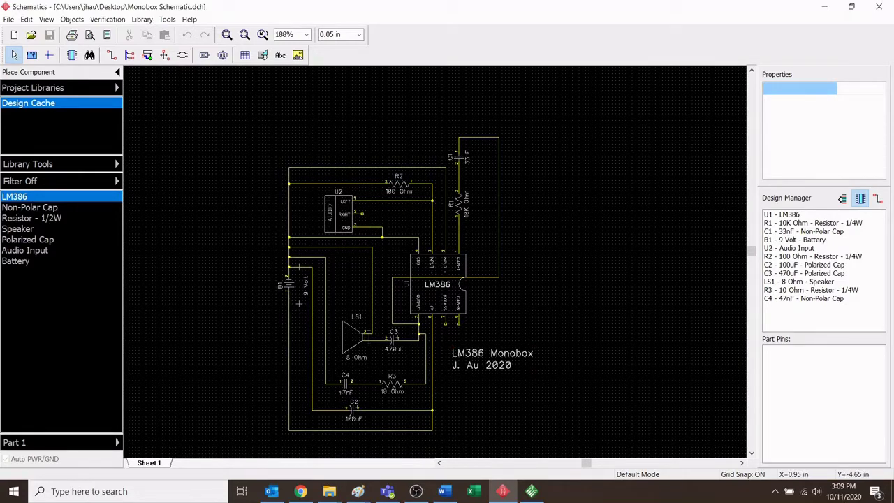
- Switch between the Monobox schematic and the PCB layout to compare the component arrangement and connections
{"action": "left_click", "coordinate": [531, 491]}
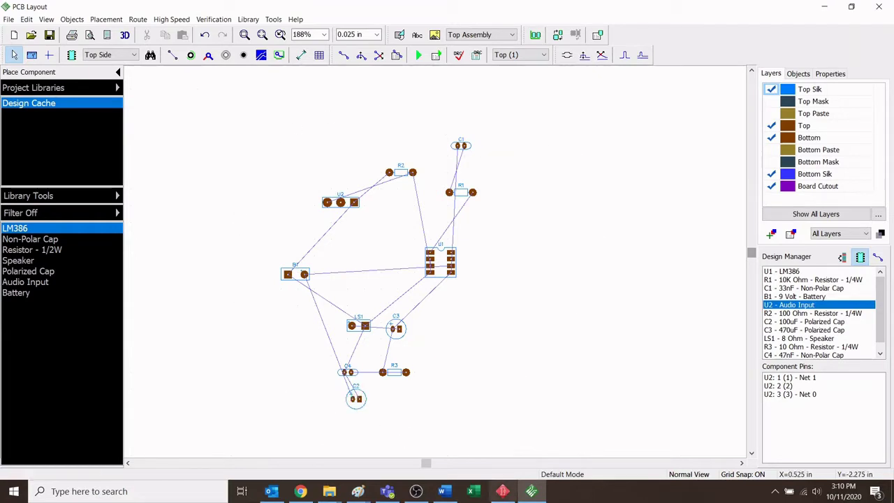
{"action": "left_click", "coordinate": [502, 491]}
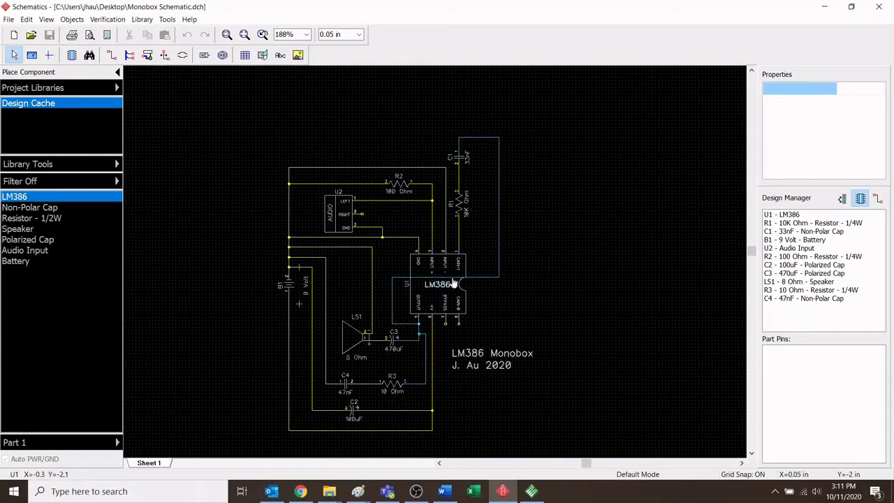
{"action": "key", "text": "alt+Tab"}
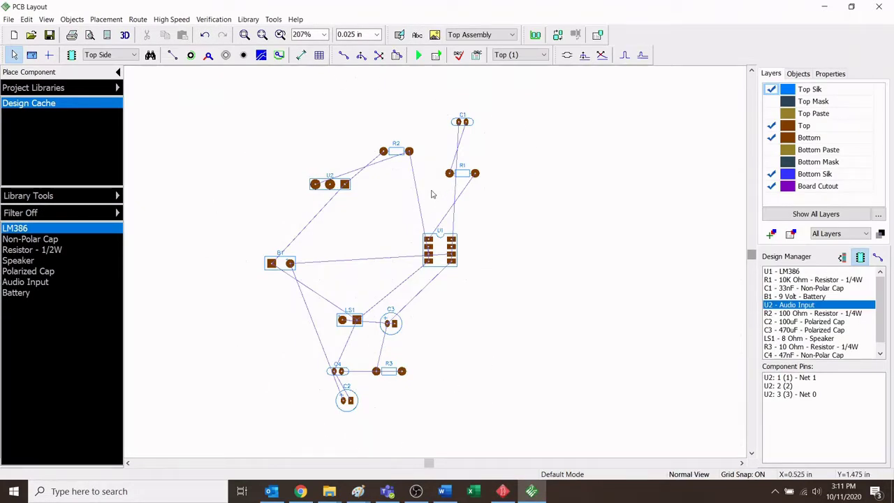
{"action": "key", "text": "alt+Tab"}
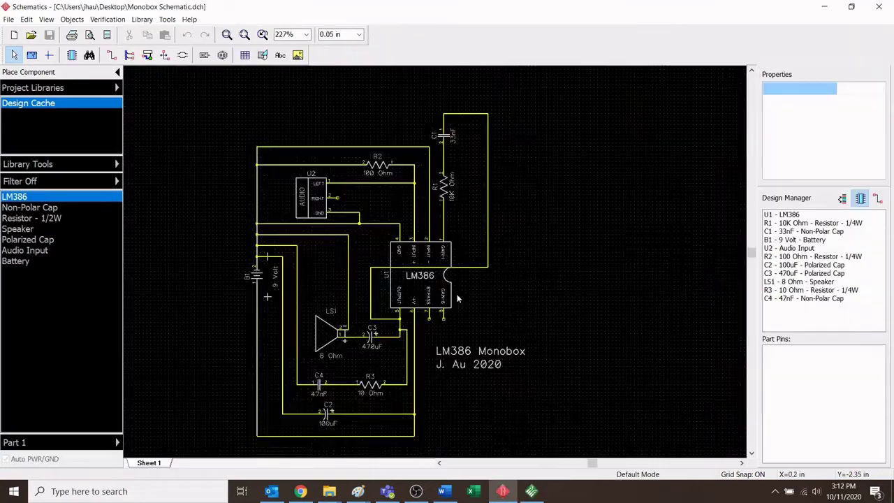
{"action": "scroll", "coordinate": [431, 331], "scroll_direction": "up", "scroll_amount": 2}
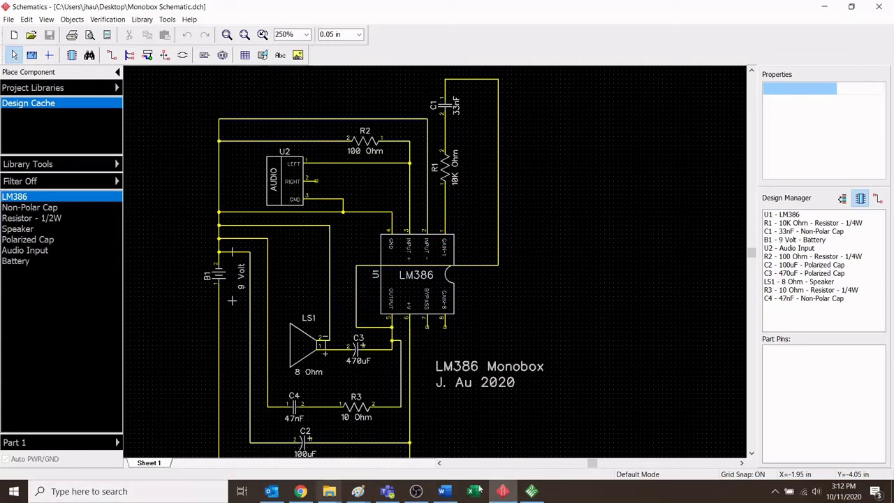
{"action": "left_click", "coordinate": [532, 491]}
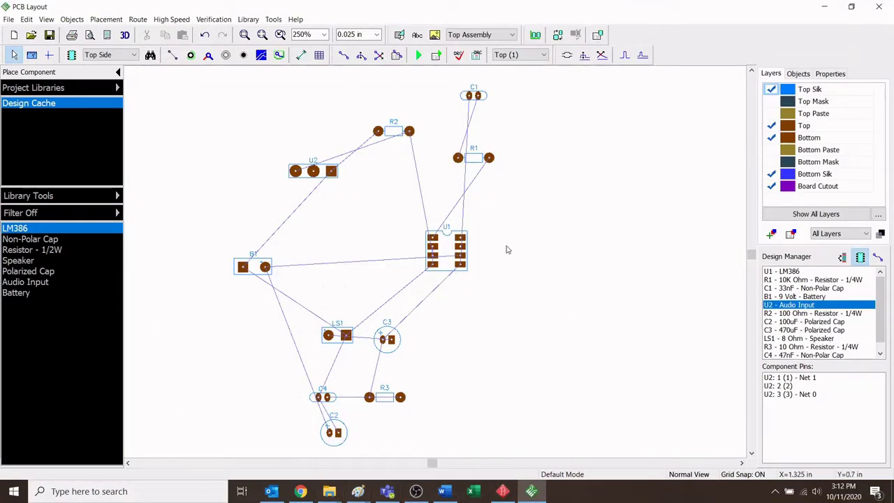
- Highlight U1, the LM386, in the PCB layout and compare its footprint and pins with the schematic symbol
{"action": "left_click", "coordinate": [819, 272]}
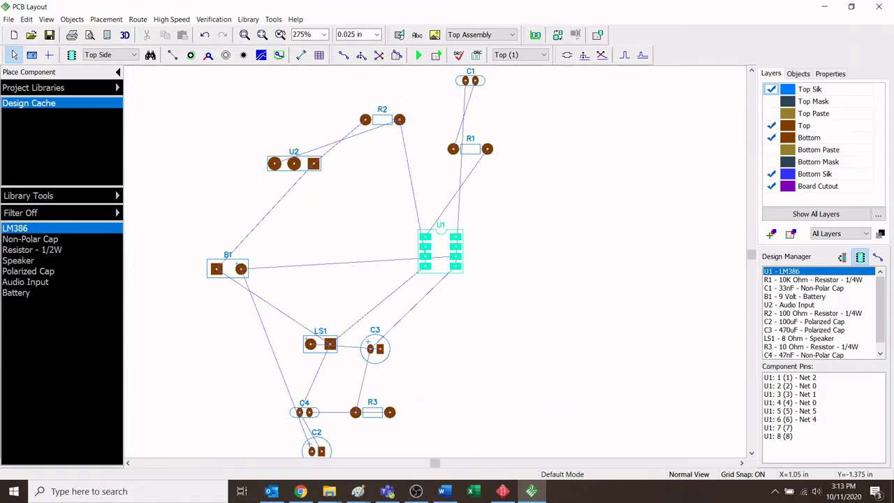
{"action": "left_click", "coordinate": [504, 491]}
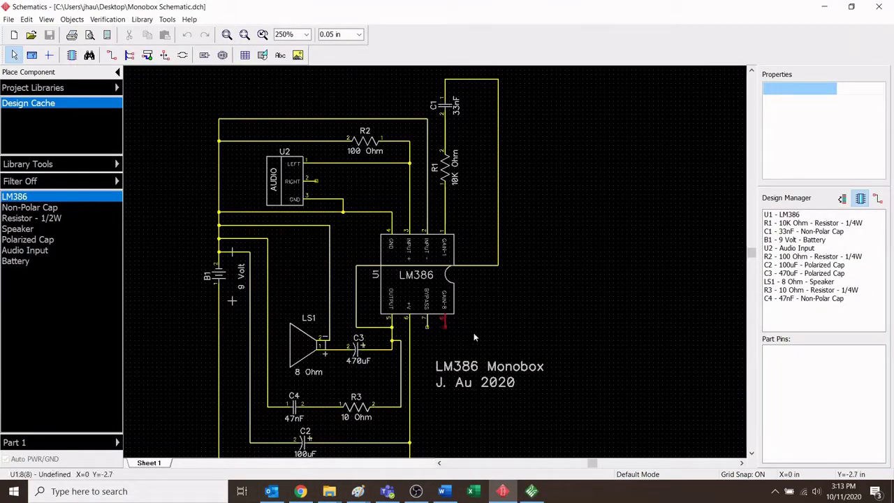
{"action": "left_click", "coordinate": [539, 494]}
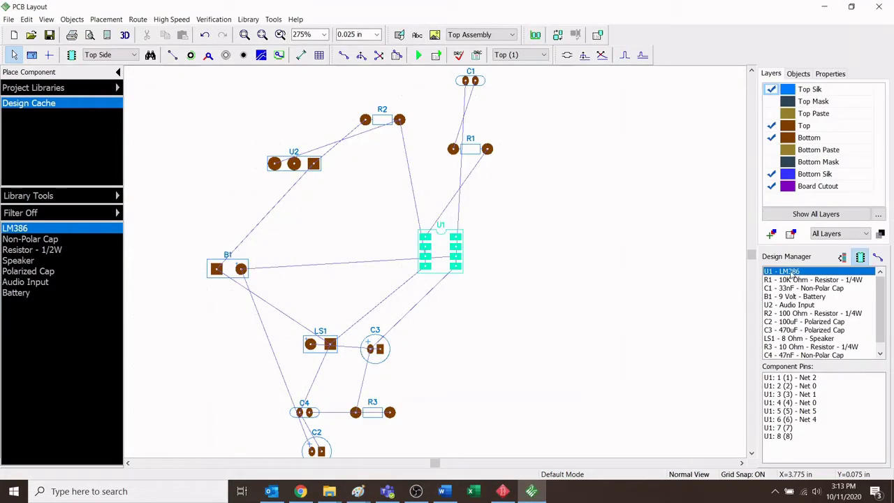
{"action": "scroll", "coordinate": [649, 286], "scroll_direction": "up", "scroll_amount": 3}
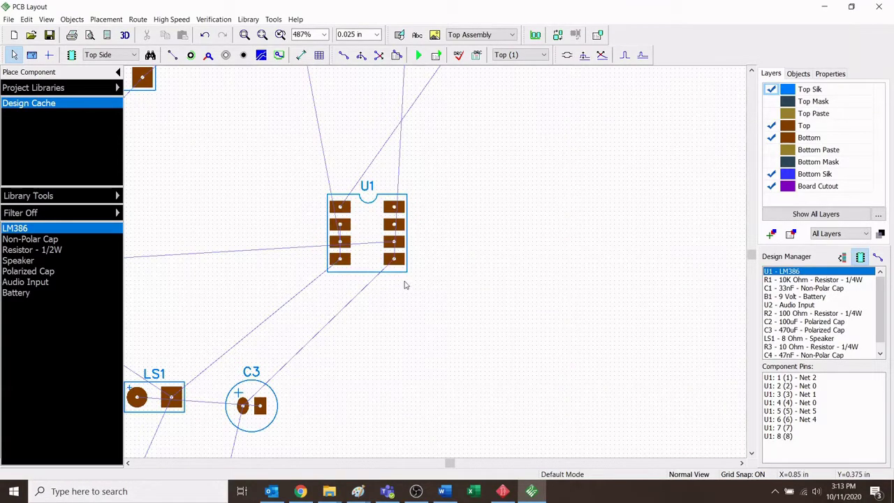
{"action": "scroll", "coordinate": [457, 277], "scroll_direction": "down", "scroll_amount": 2}
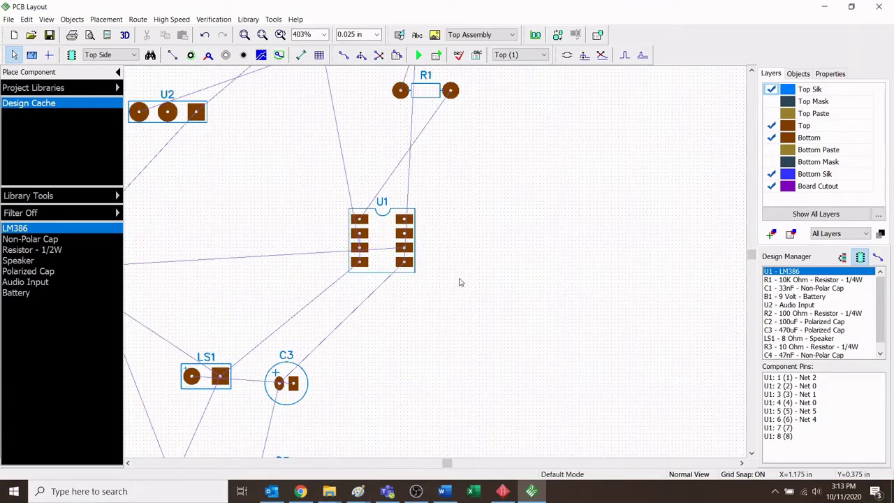
{"action": "left_click", "coordinate": [503, 491]}
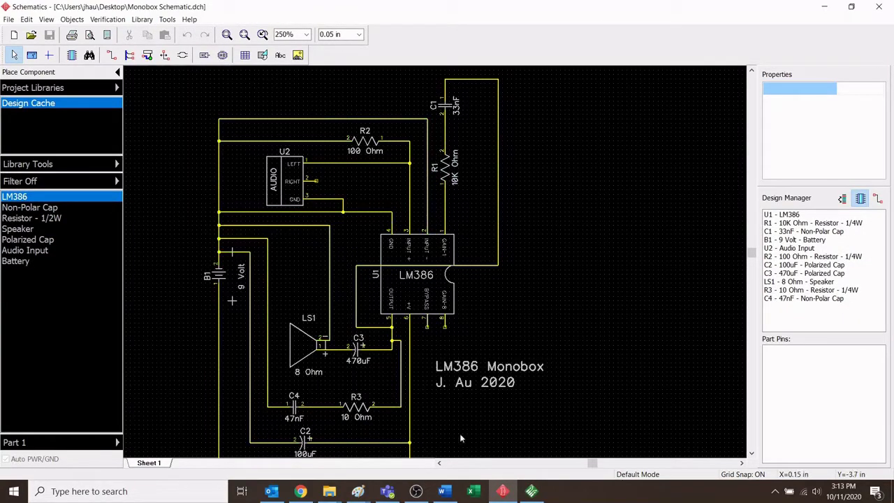
{"action": "left_click", "coordinate": [532, 492]}
- Highlight resistor R1 in the PCB layout, examine its connection to U1 pin 1, and review the schematic wiring
{"action": "left_click", "coordinate": [810, 280]}
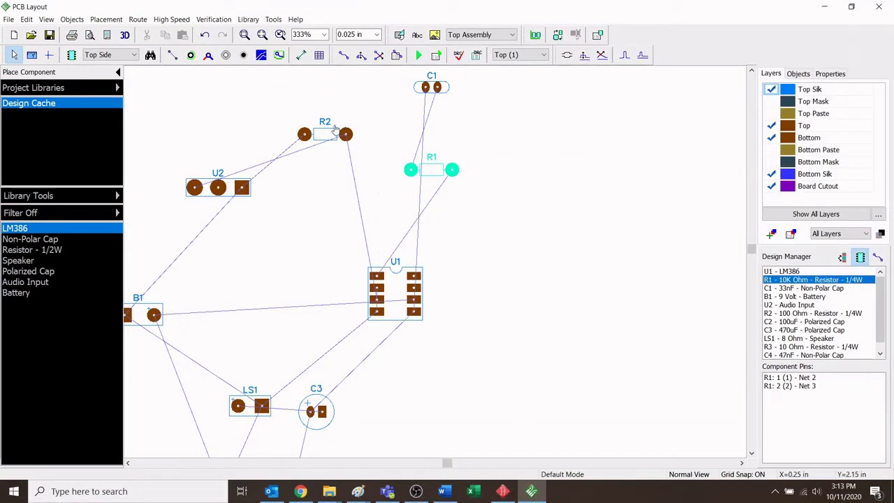
{"action": "left_click", "coordinate": [526, 252]}
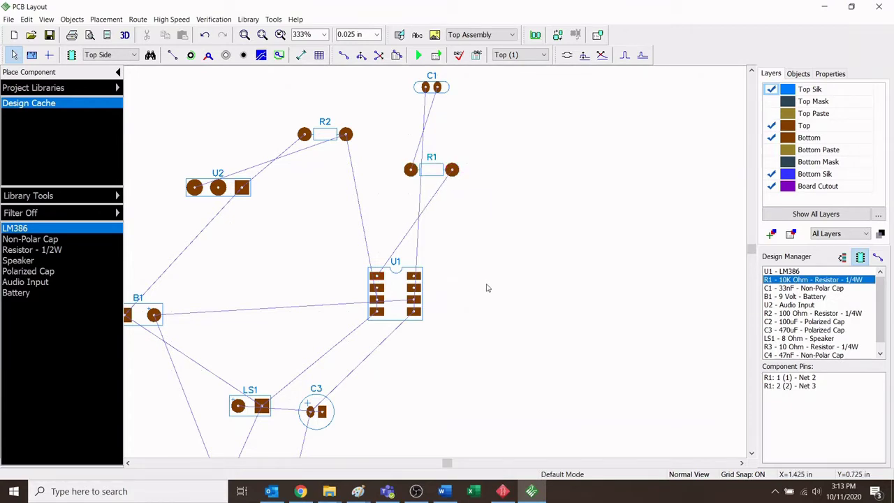
{"action": "scroll", "coordinate": [487, 288], "scroll_direction": "up", "scroll_amount": 1}
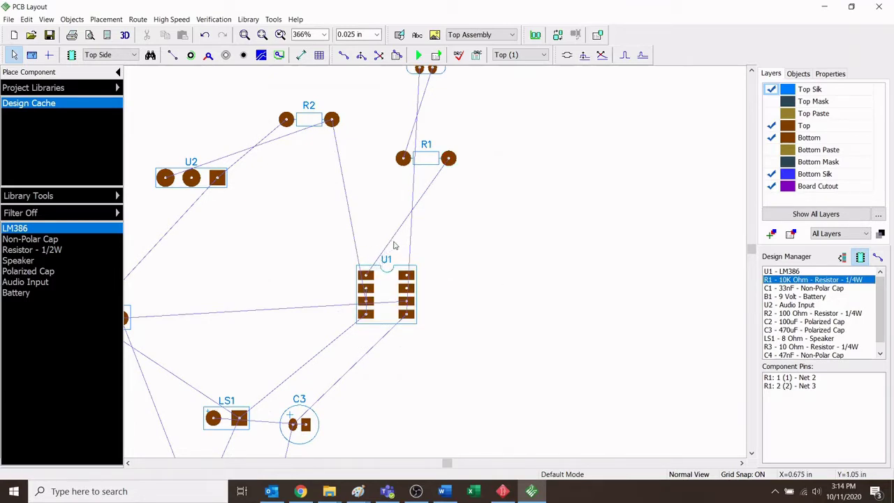
{"action": "left_click", "coordinate": [366, 275]}
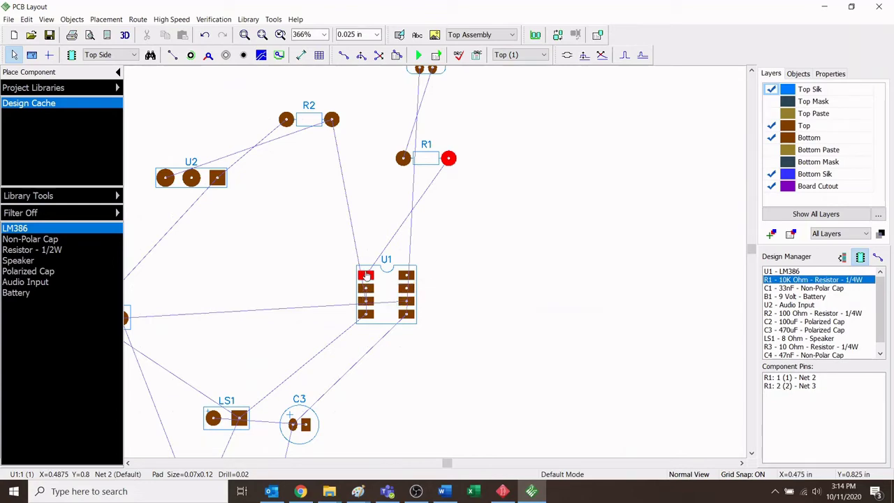
{"action": "key", "text": "alt+Tab"}
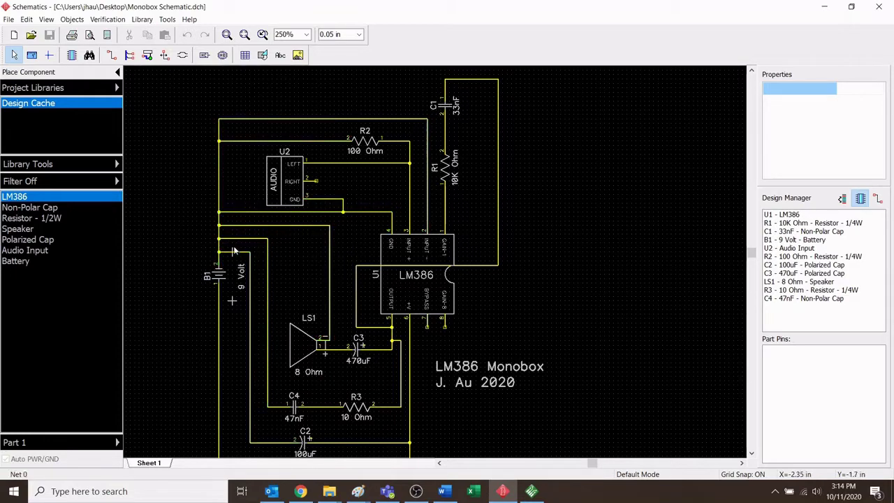
{"action": "left_click", "coordinate": [824, 7]}
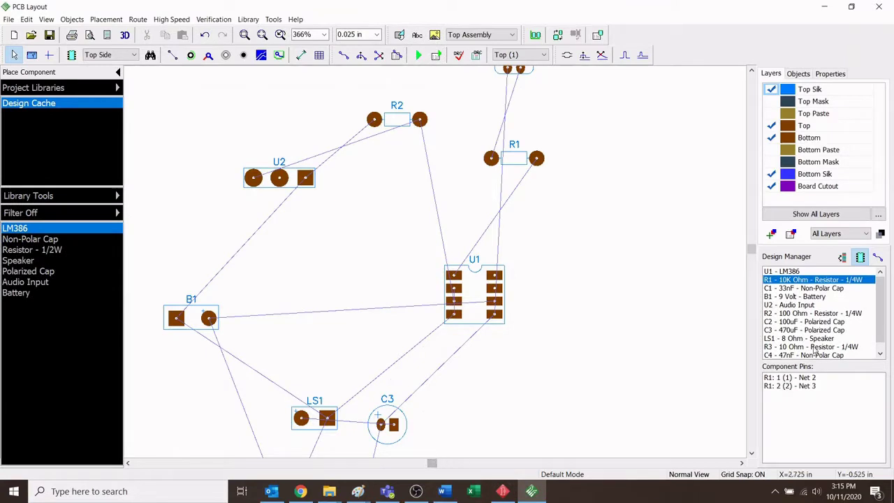
- Highlight battery B1 in the layout and examine which component pads share nets with its positive and negative pads
{"action": "left_click", "coordinate": [787, 297]}
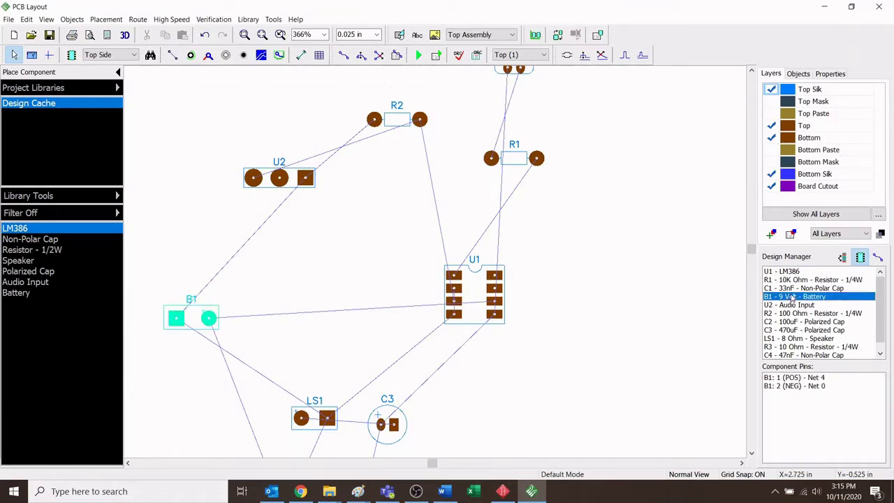
{"action": "left_click", "coordinate": [177, 257]}
{"action": "scroll", "coordinate": [248, 348], "scroll_direction": "up", "scroll_amount": 1}
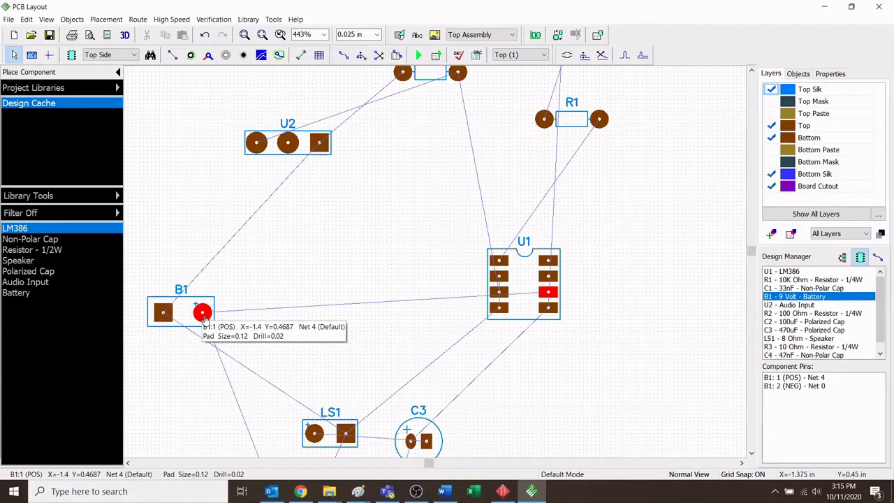
{"action": "scroll", "coordinate": [300, 260], "scroll_direction": "down", "scroll_amount": 1}
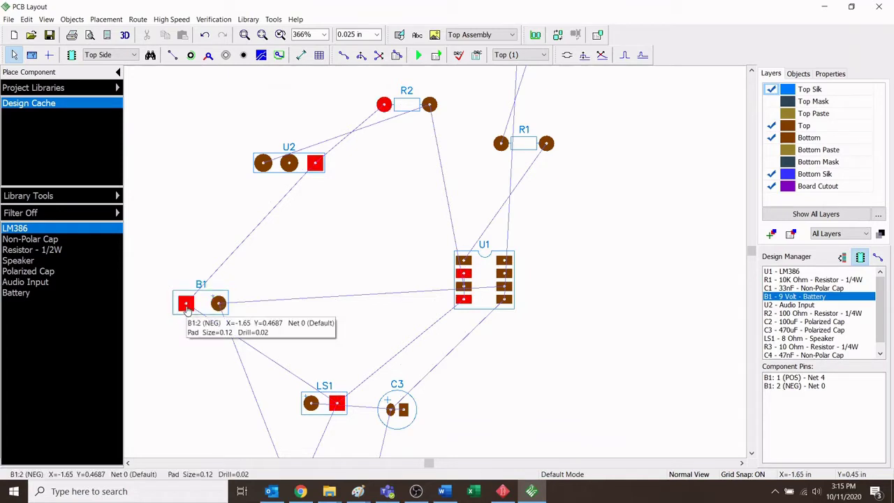
{"action": "scroll", "coordinate": [185, 307], "scroll_direction": "down", "scroll_amount": 1}
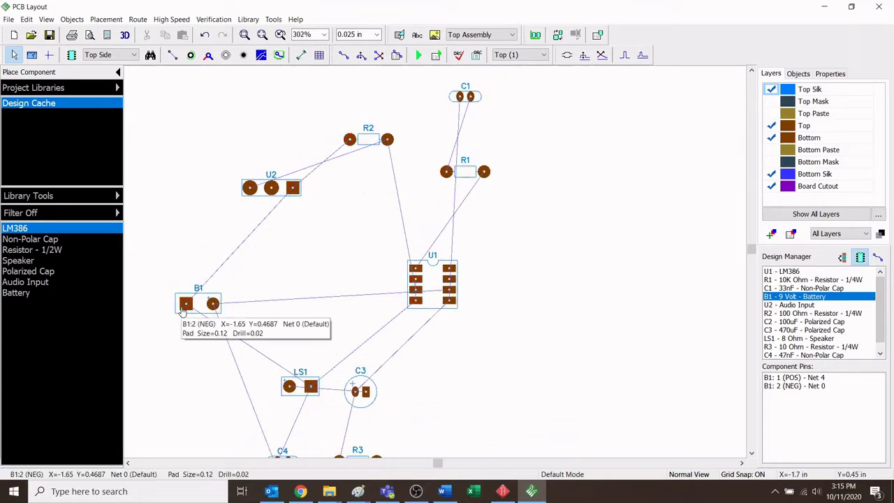
{"action": "scroll", "coordinate": [186, 310], "scroll_direction": "down", "scroll_amount": 1}
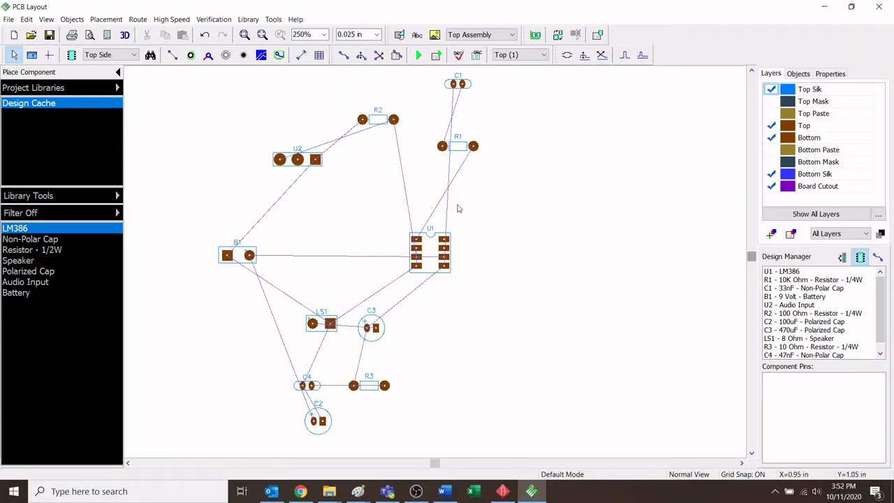
- Move resistor R1 beside U1 to X 0.1, Y 0.65, level with pin 1 of the LM386
{"action": "left_click", "coordinate": [458, 151]}
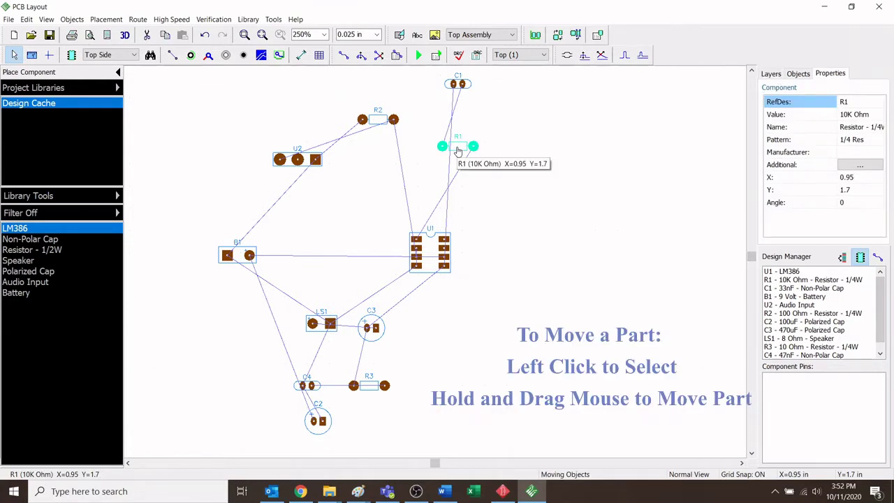
{"action": "left_click_drag", "start_coordinate": [458, 151], "coordinate": [378, 237]}
{"action": "scroll", "coordinate": [332, 299], "scroll_direction": "up", "scroll_amount": 2}
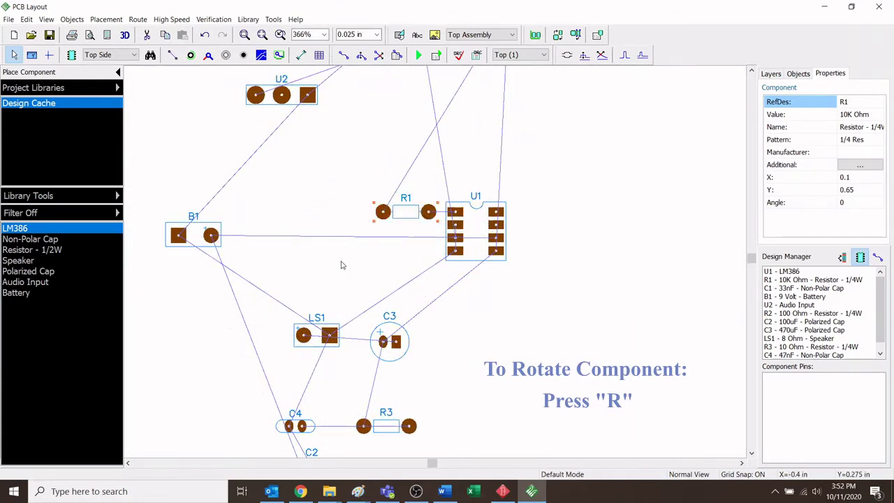
- Rotate resistor R1 through a full turn in 90-degree increments
{"action": "key", "text": "r"}
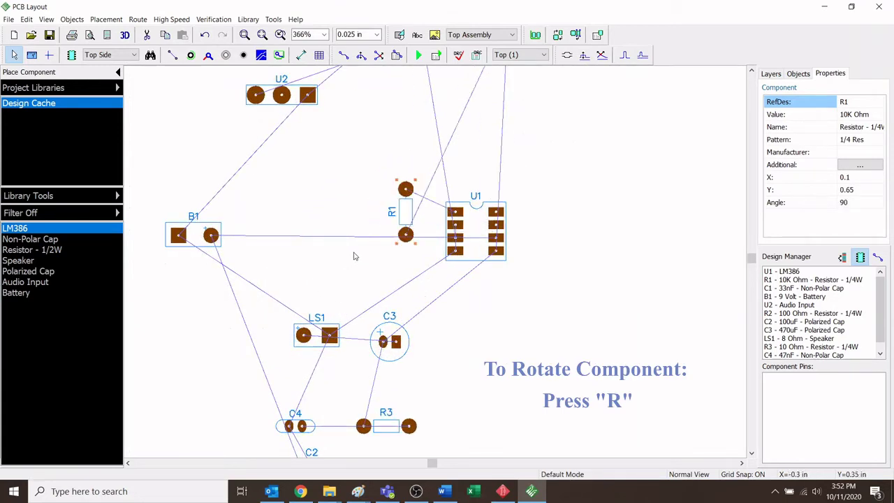
{"action": "key", "text": "r"}
{"action": "key", "text": "r"}
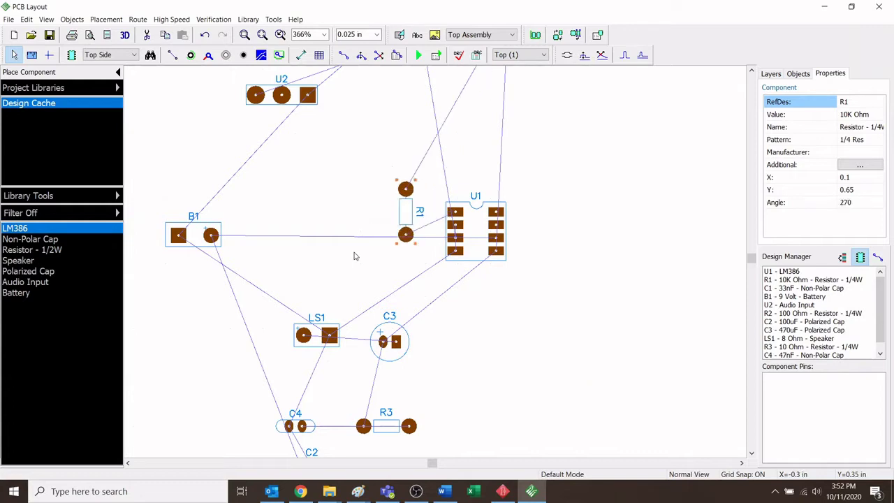
{"action": "key", "text": "r"}
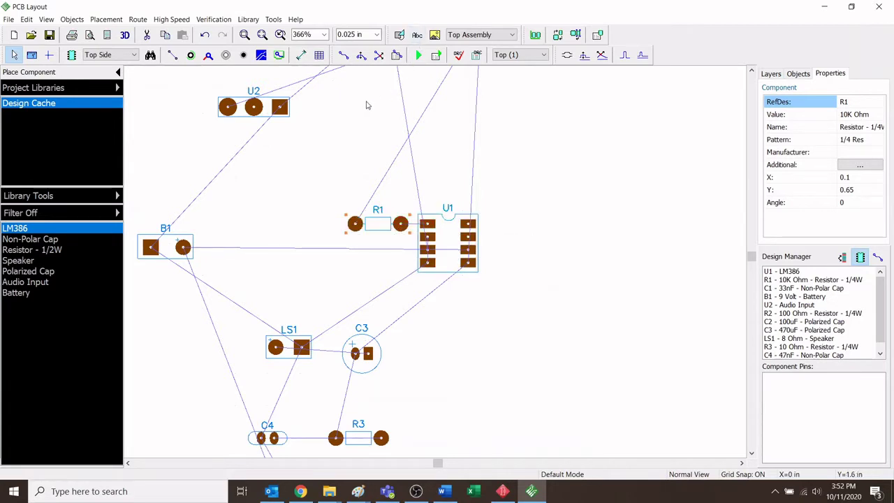
- Route a manual trace on the Top layer from U1 pin 1 to R1 pin 1, and return to selection mode
{"action": "left_click", "coordinate": [344, 56]}
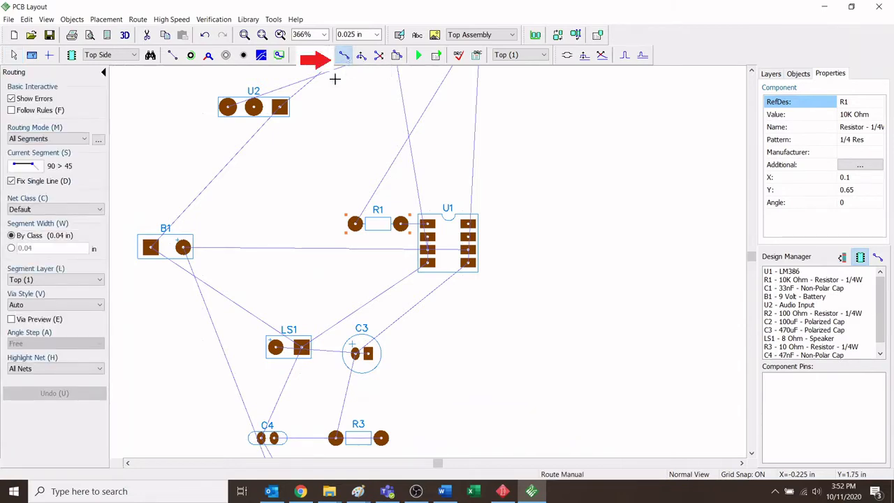
{"action": "scroll", "coordinate": [330, 196], "scroll_direction": "up", "scroll_amount": 3}
{"action": "scroll", "coordinate": [329, 196], "scroll_direction": "up", "scroll_amount": 1}
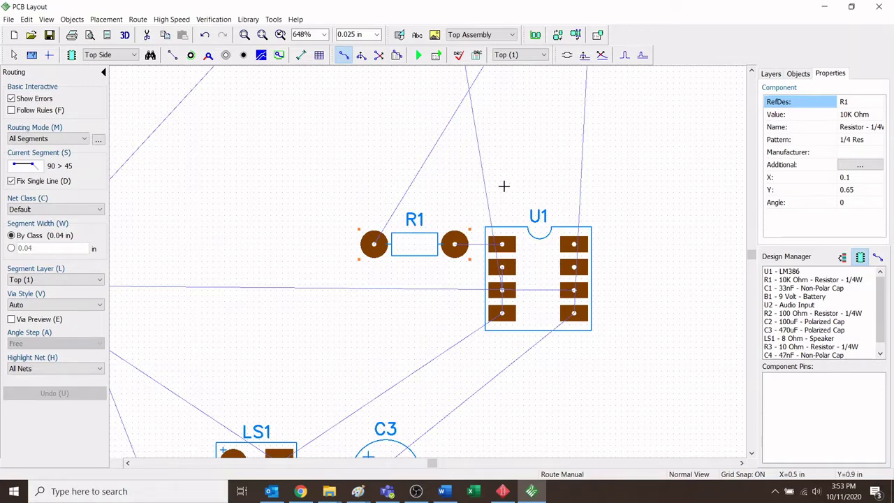
{"action": "left_click", "coordinate": [504, 244]}
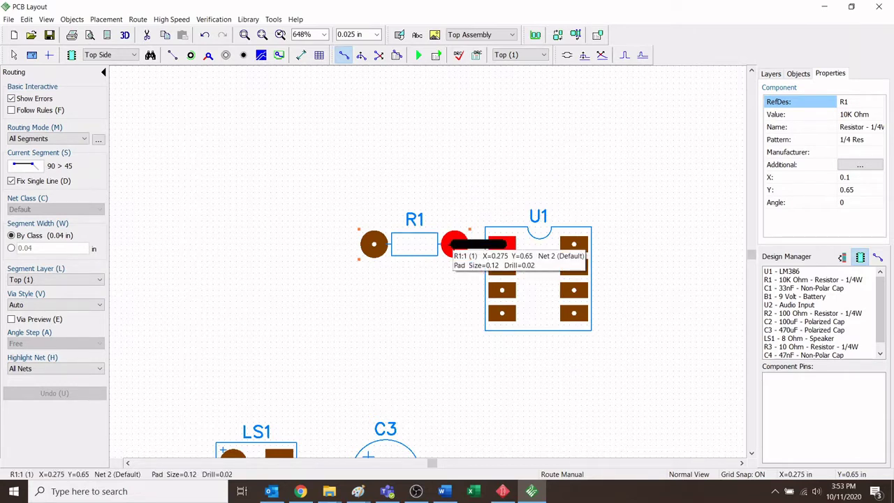
{"action": "left_click", "coordinate": [455, 244]}
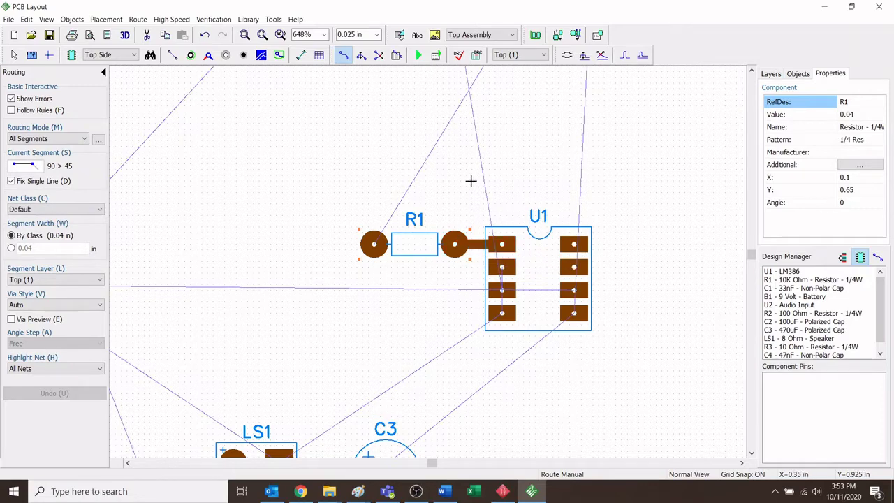
{"action": "scroll", "coordinate": [470, 181], "scroll_direction": "up", "scroll_amount": 1}
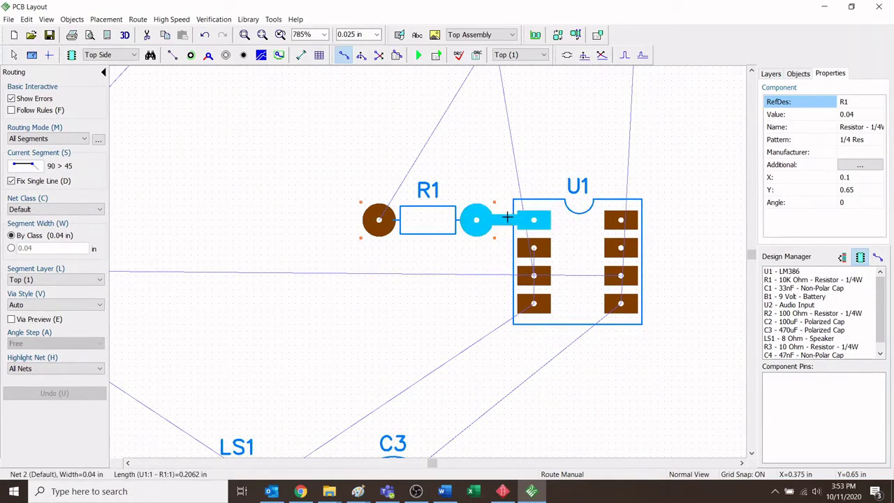
{"action": "scroll", "coordinate": [447, 152], "scroll_direction": "down", "scroll_amount": 1}
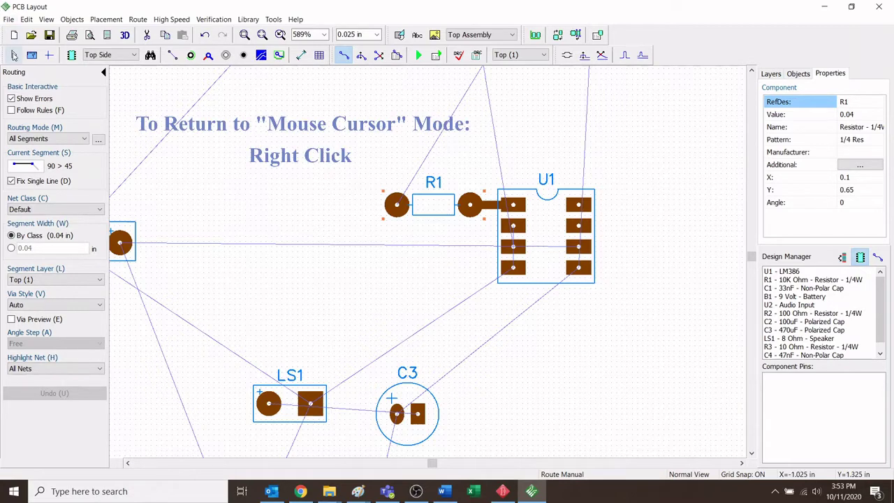
{"action": "left_click", "coordinate": [14, 56]}
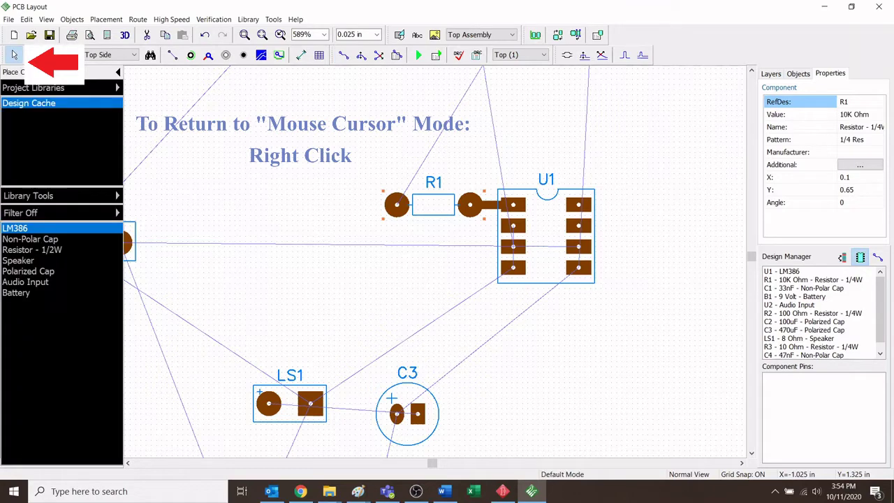
- Move capacitor C1 down to just above resistor R1, with its pin 1 at X 0.025, Y 0.95
{"action": "scroll", "coordinate": [410, 296], "scroll_direction": "down", "scroll_amount": 1}
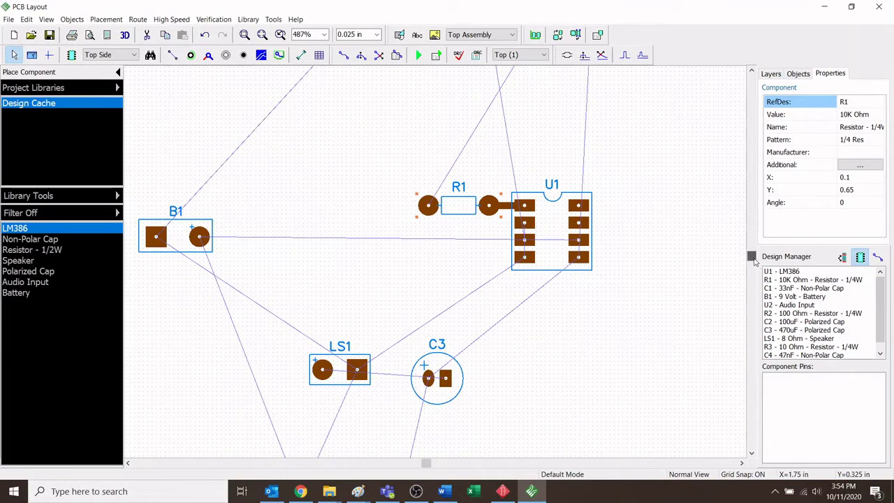
{"action": "left_click_drag", "start_coordinate": [752, 260], "coordinate": [752, 244]}
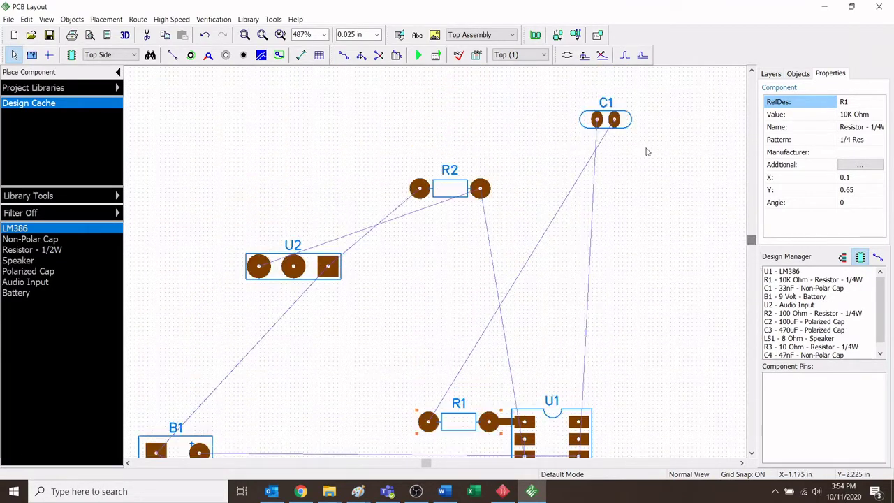
{"action": "left_click_drag", "start_coordinate": [620, 122], "coordinate": [533, 303]}
{"action": "scroll", "coordinate": [586, 261], "scroll_direction": "down", "scroll_amount": 3}
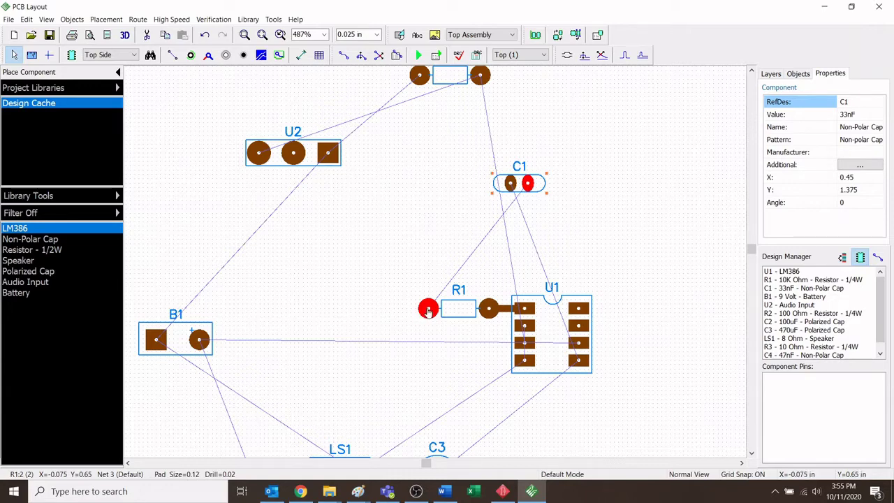
{"action": "left_click_drag", "start_coordinate": [510, 184], "coordinate": [410, 311]}
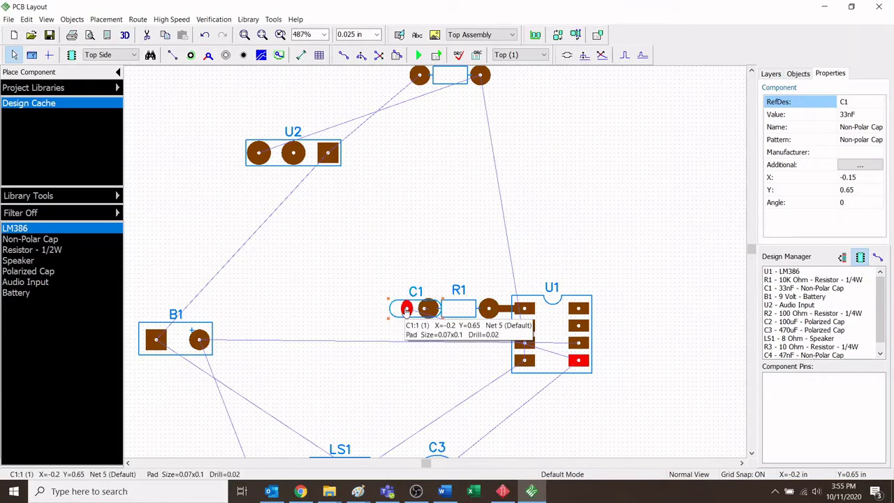
{"action": "left_click_drag", "start_coordinate": [416, 308], "coordinate": [451, 256]}
{"action": "left_click", "coordinate": [529, 203]}
- Route a straight manual trace on the Top layer from U1 pin 2 to U1 pin 4, passing across pin 3
{"action": "scroll", "coordinate": [529, 204], "scroll_direction": "up", "scroll_amount": 1}
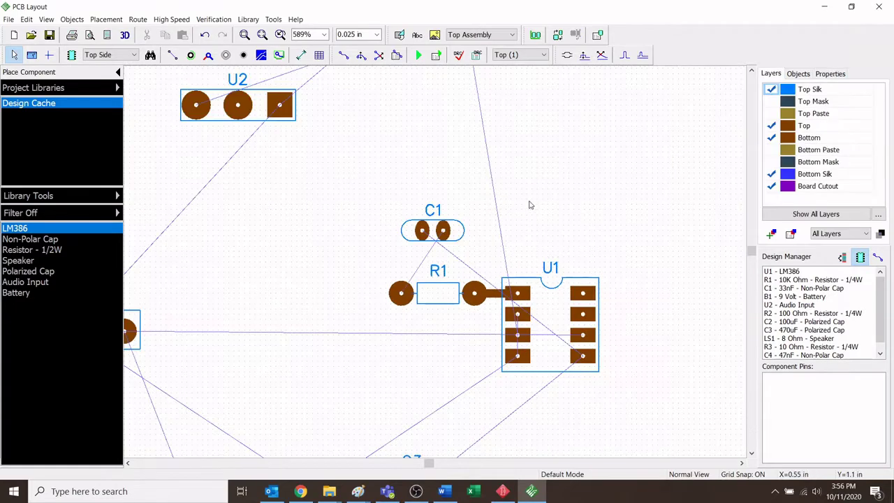
{"action": "scroll", "coordinate": [515, 230], "scroll_direction": "down", "scroll_amount": 1}
{"action": "scroll", "coordinate": [514, 228], "scroll_direction": "up", "scroll_amount": 1}
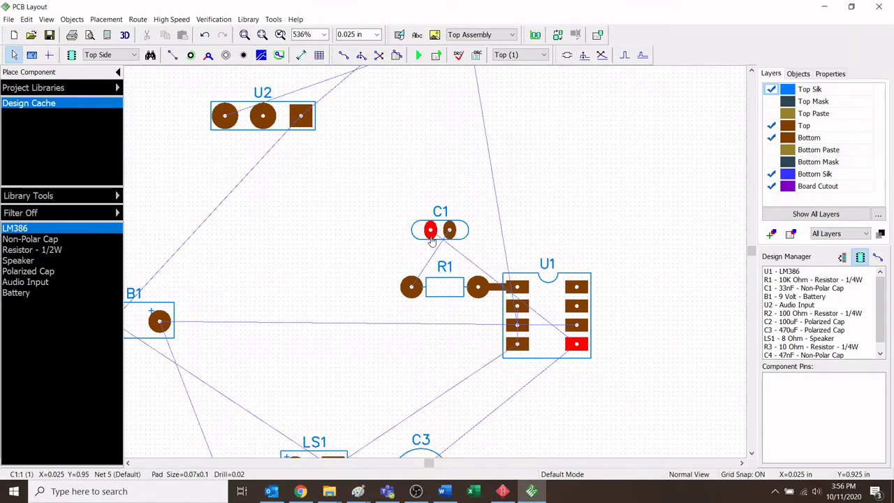
{"action": "scroll", "coordinate": [493, 260], "scroll_direction": "up", "scroll_amount": 1}
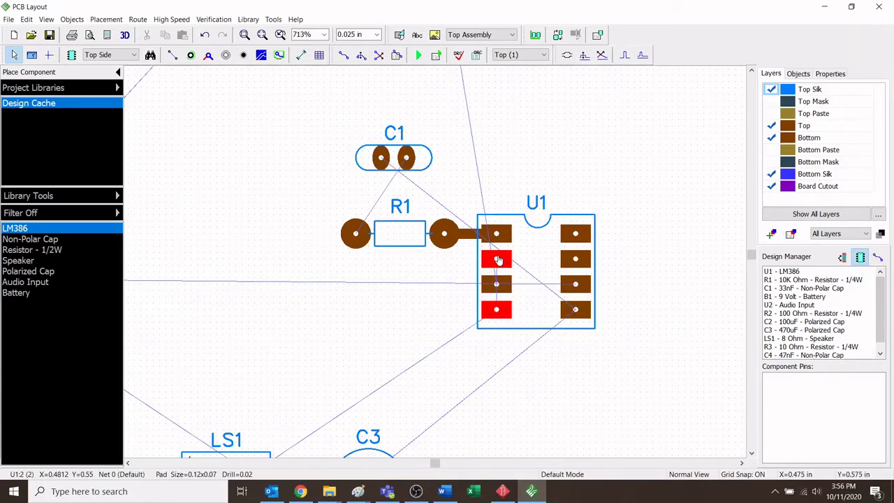
{"action": "left_click", "coordinate": [344, 54]}
{"action": "scroll", "coordinate": [575, 288], "scroll_direction": "up", "scroll_amount": 1}
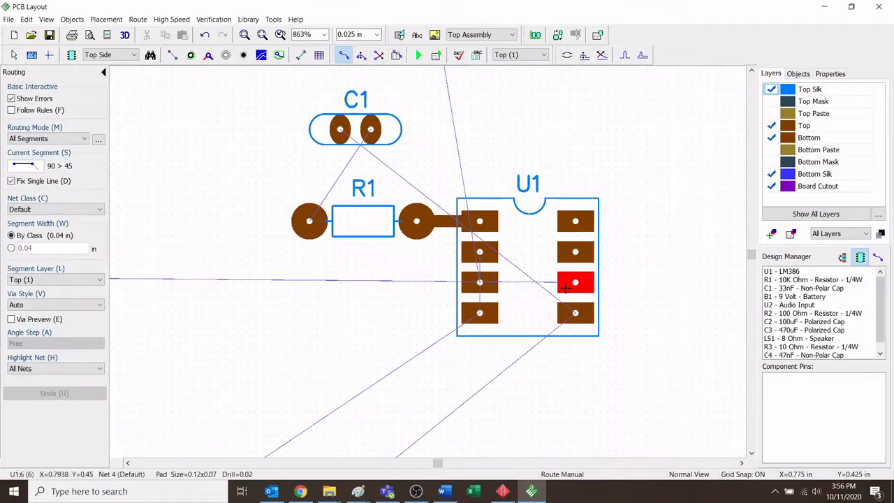
{"action": "left_click", "coordinate": [479, 253]}
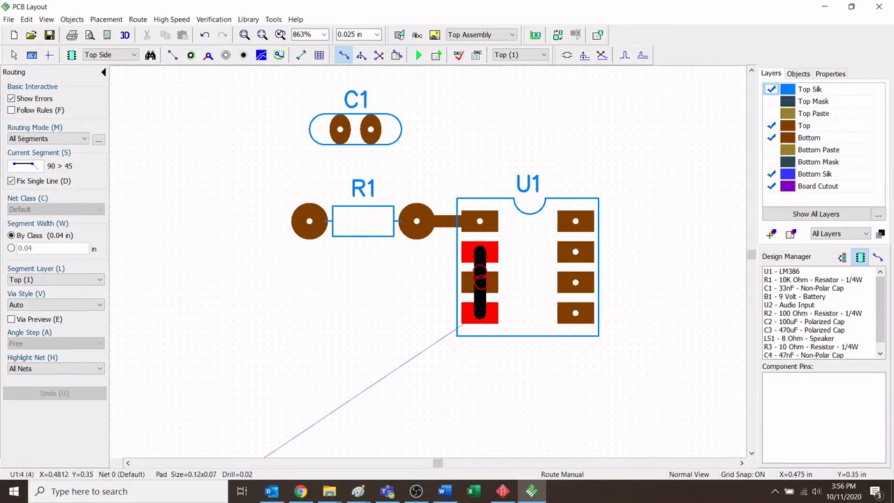
{"action": "scroll", "coordinate": [480, 316], "scroll_direction": "up", "scroll_amount": 3}
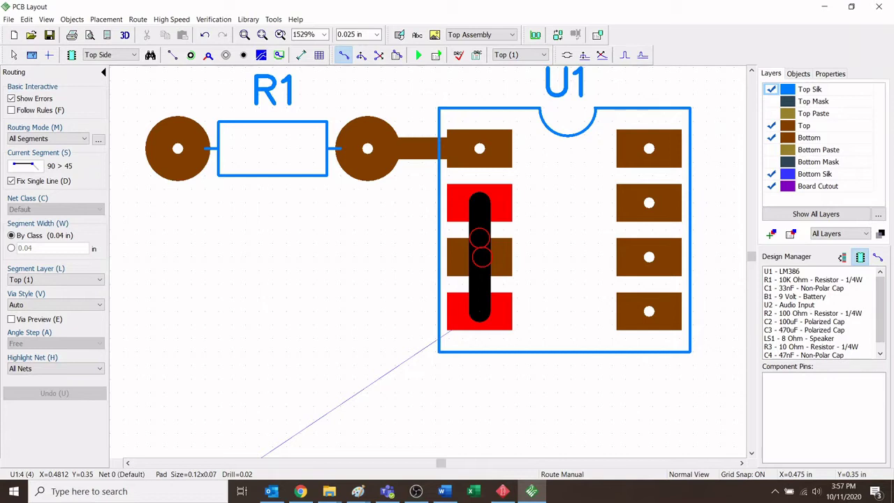
{"action": "left_click", "coordinate": [457, 207]}
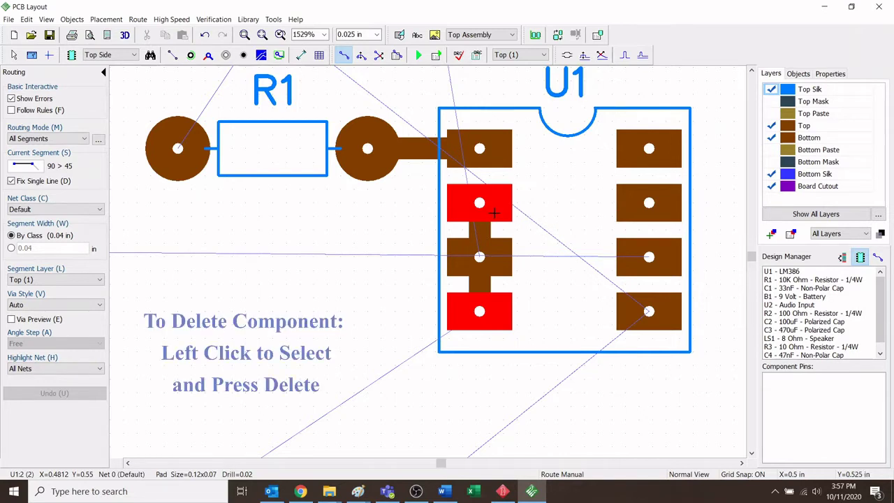
- Delete the straight trace that runs between U1 pins 2 and 4 across pin 3
{"action": "left_click", "coordinate": [14, 55]}
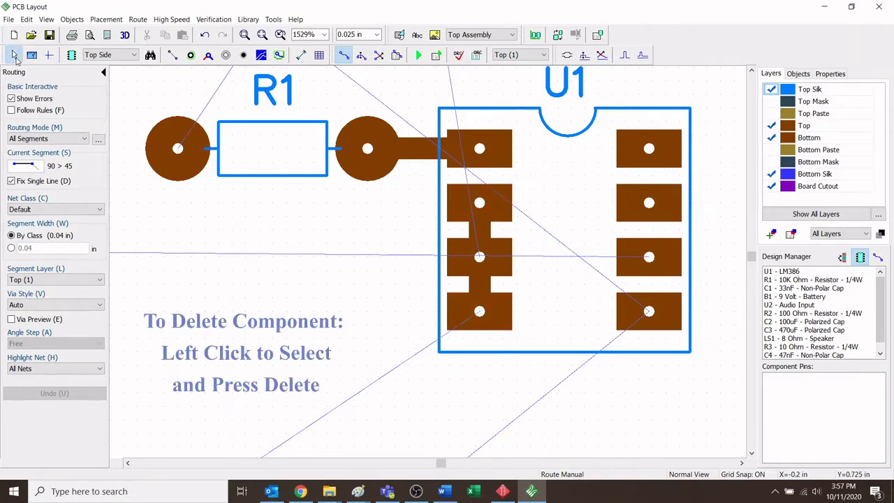
{"action": "left_click", "coordinate": [563, 264]}
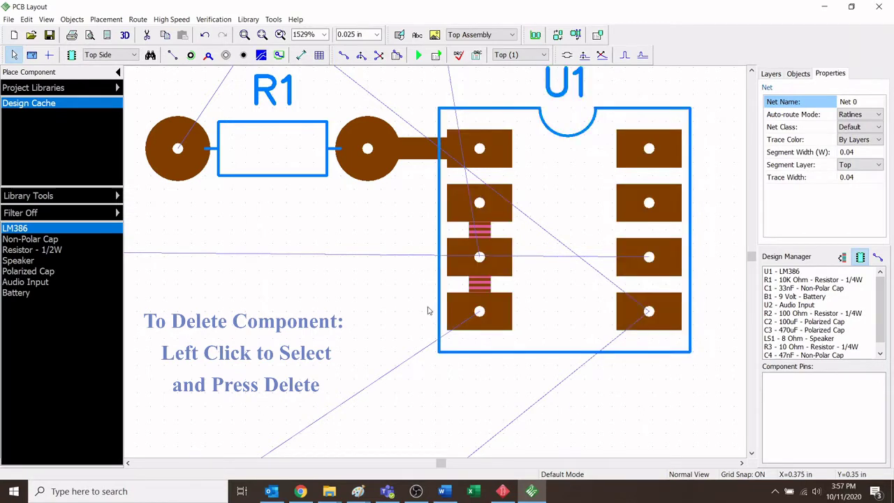
{"action": "key", "text": "Delete"}
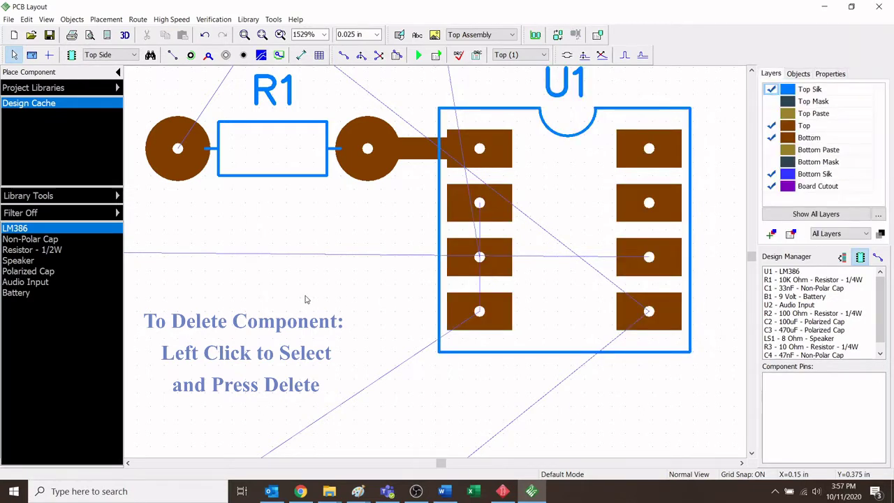
- Route a manual Top-layer trace from U1 pin 2 around pin 3 to pin 4, and shift its vertical segment closer to those pins
{"action": "key", "text": "r"}
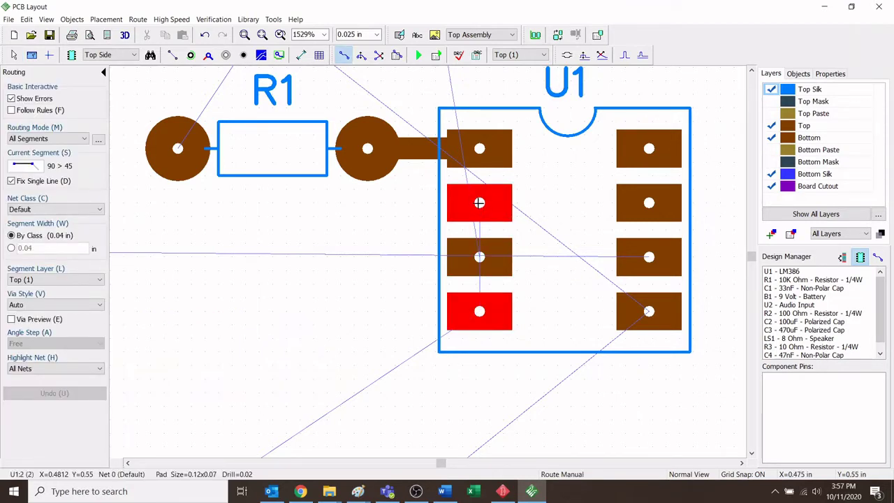
{"action": "left_click", "coordinate": [479, 203]}
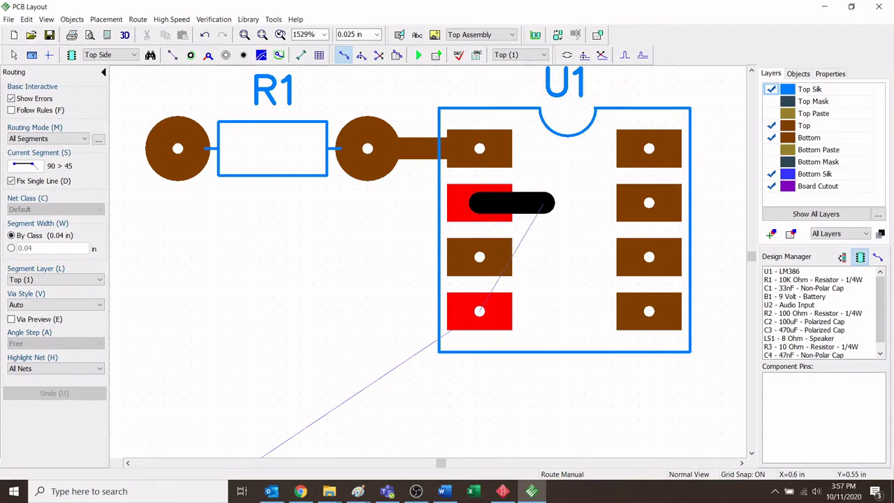
{"action": "left_click", "coordinate": [545, 203]}
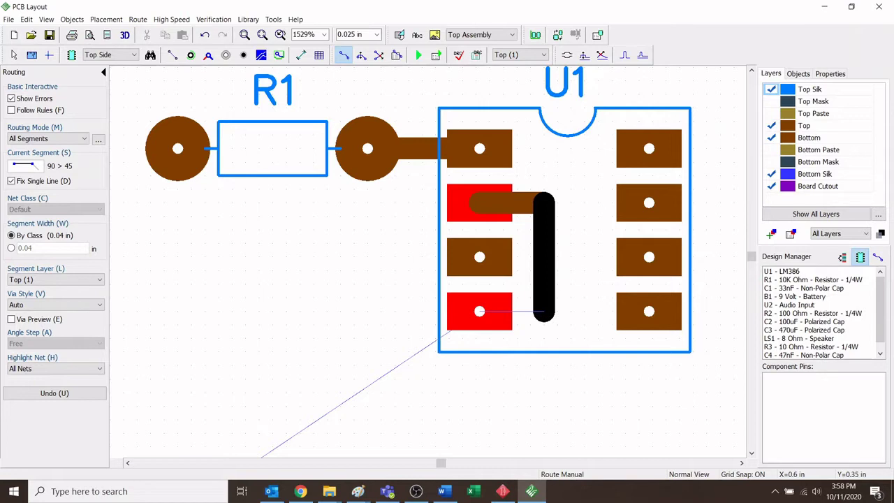
{"action": "left_click", "coordinate": [544, 313]}
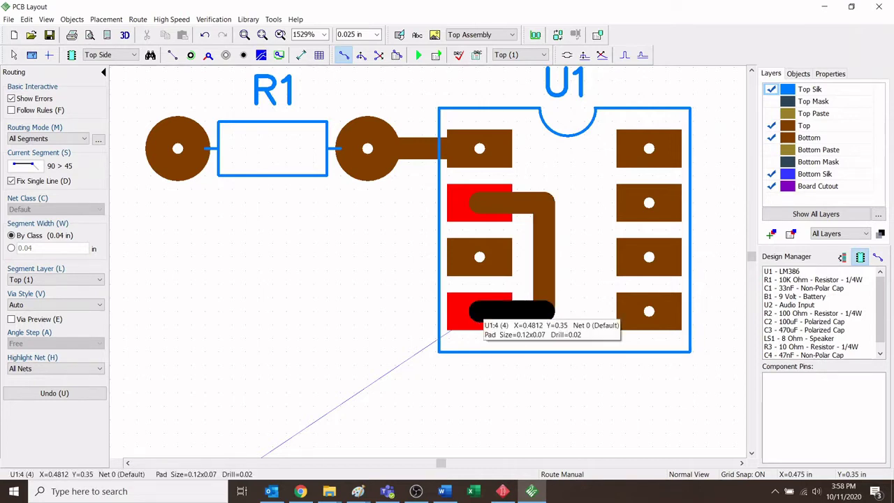
{"action": "left_click", "coordinate": [476, 316]}
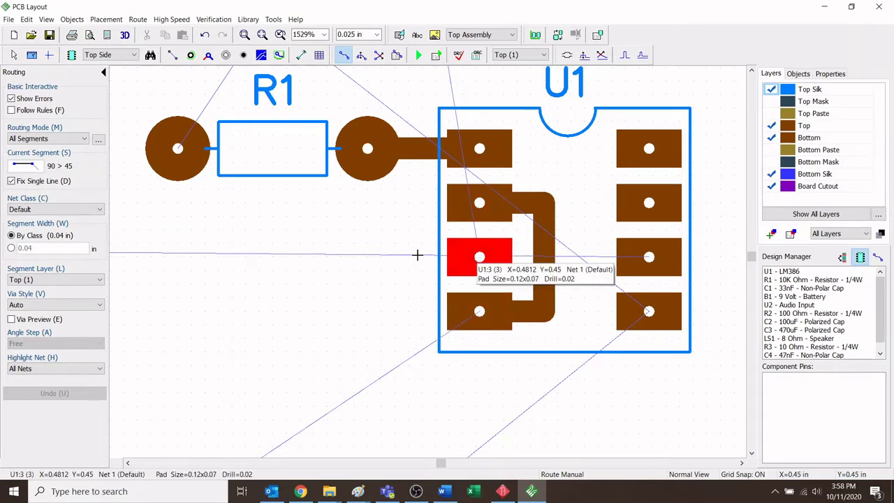
{"action": "key", "text": "Escape"}
{"action": "left_click", "coordinate": [545, 257]}
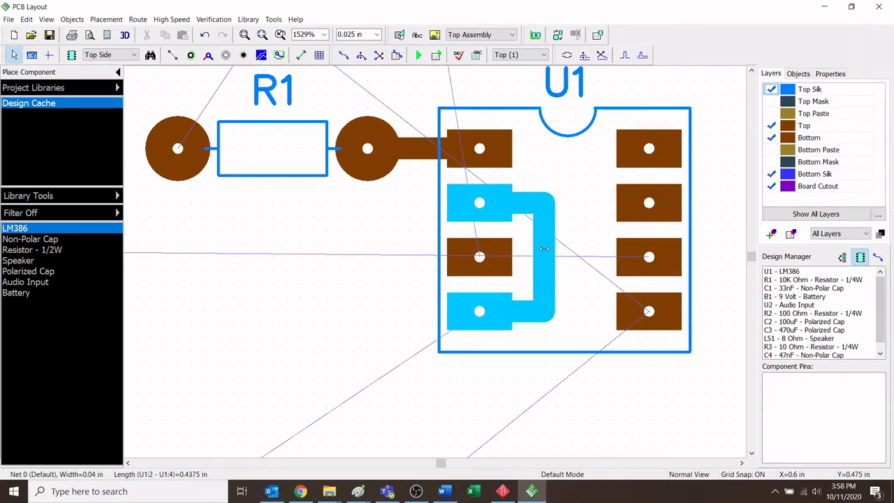
{"action": "mouse_move", "coordinate": [540, 255]}
{"action": "left_mouse_down"}
{"action": "mouse_move", "coordinate": [573, 255]}
{"action": "mouse_move", "coordinate": [521, 253]}
{"action": "mouse_move", "coordinate": [602, 251]}
{"action": "mouse_move", "coordinate": [534, 248]}
{"action": "left_mouse_up"}
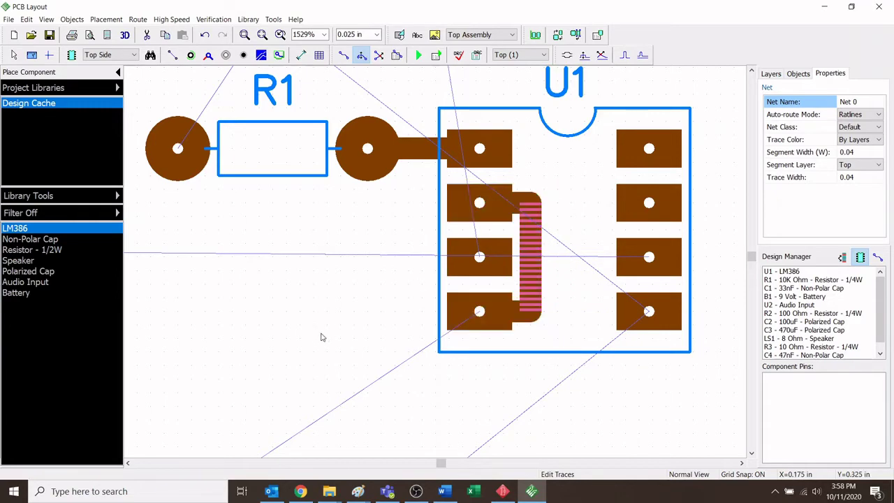
- Route a manual Top-layer trace from R2 pin 2 to U2 pin 3 with a right-angle corner at X -0.65, Y 2
{"action": "scroll", "coordinate": [349, 361], "scroll_direction": "down", "scroll_amount": 3}
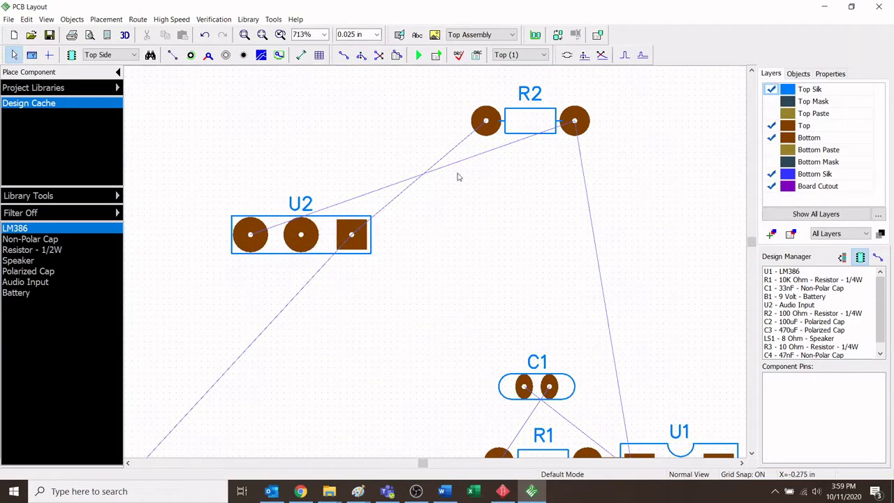
{"action": "mouse_move", "coordinate": [488, 134]}
{"action": "mouse_move", "coordinate": [353, 250]}
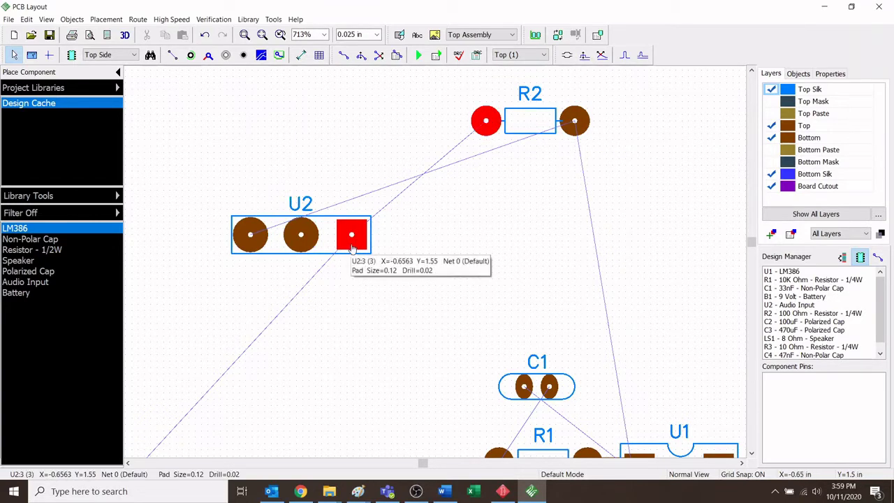
{"action": "left_click", "coordinate": [344, 55]}
{"action": "left_click", "coordinate": [485, 120]}
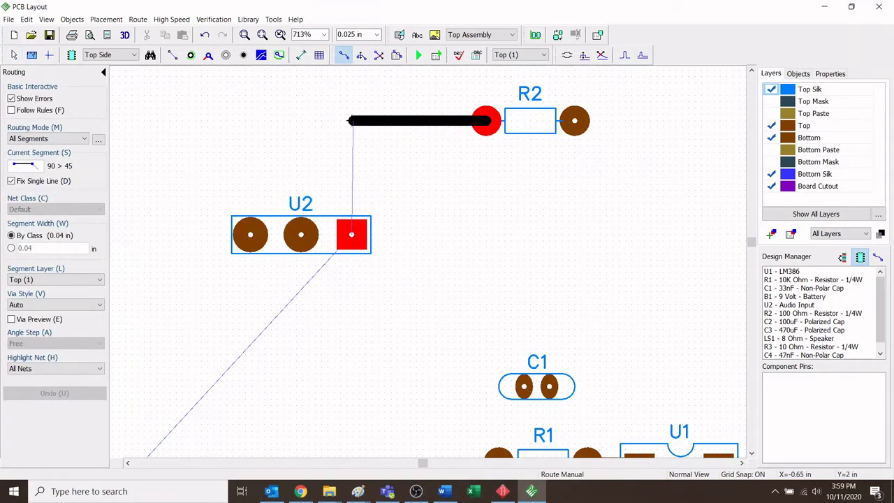
{"action": "left_click", "coordinate": [351, 120]}
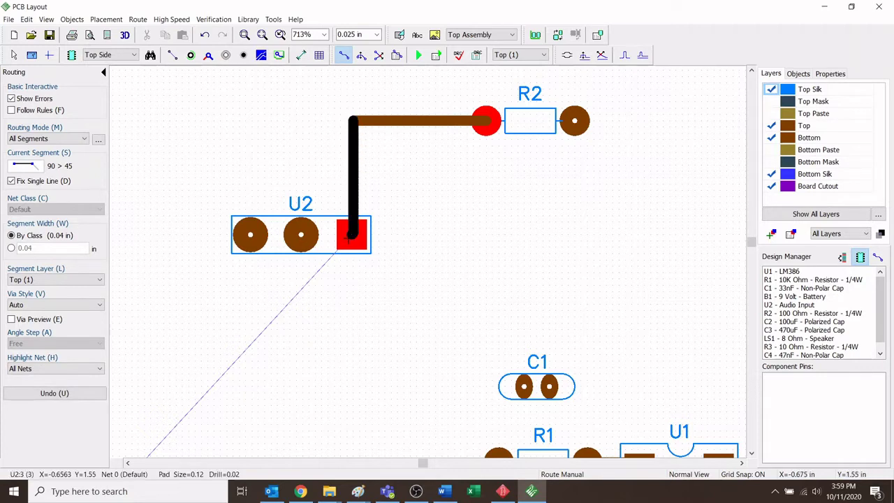
{"action": "left_click", "coordinate": [351, 236]}
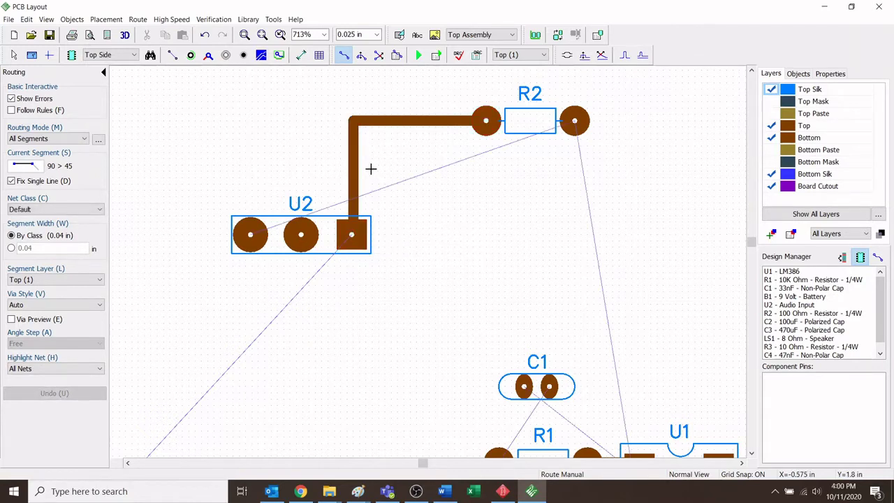
{"action": "key", "text": "Escape"}
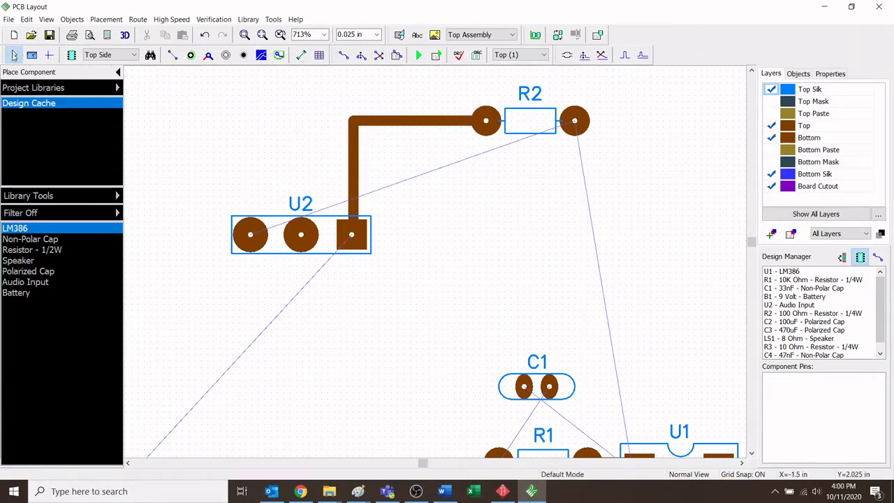
- Pull the corner of the R2–U2 trace inward to form a straight diagonal between the two pads, and leave trace editing
{"action": "left_click", "coordinate": [350, 127]}
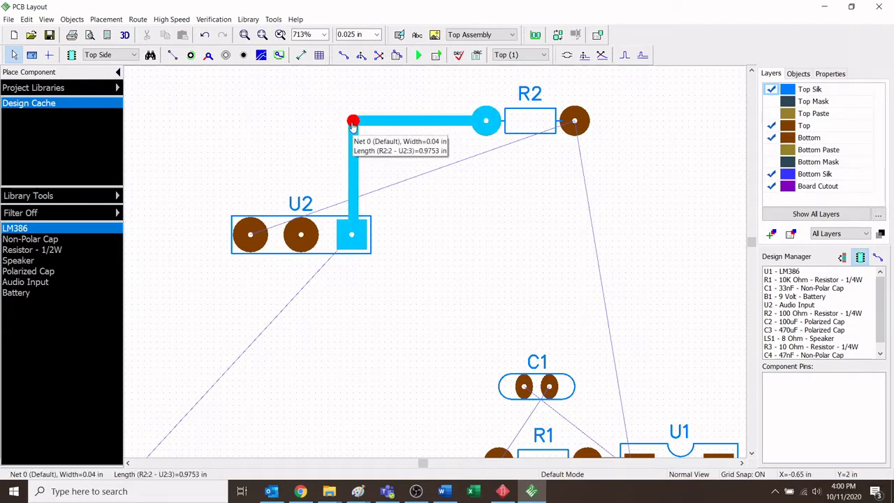
{"action": "left_click", "coordinate": [354, 123]}
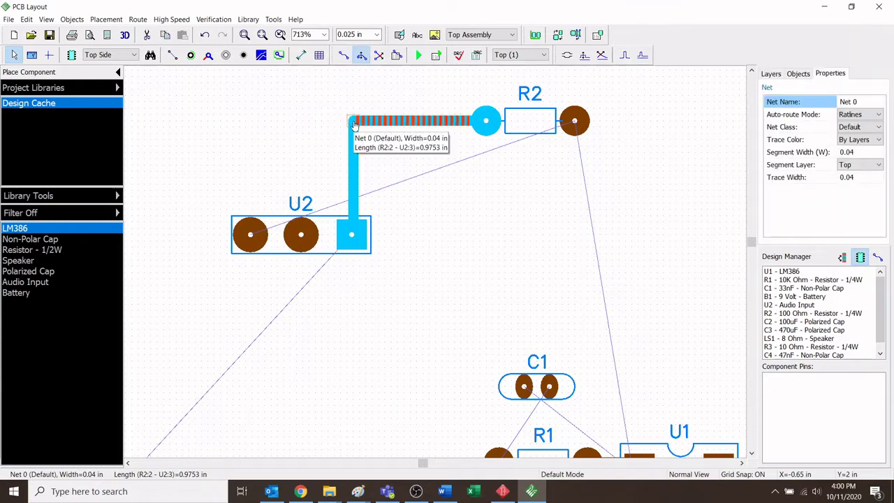
{"action": "mouse_move", "coordinate": [354, 123]}
{"action": "left_mouse_down"}
{"action": "mouse_move", "coordinate": [418, 175]}
{"action": "mouse_move", "coordinate": [391, 150]}
{"action": "mouse_move", "coordinate": [354, 136]}
{"action": "mouse_move", "coordinate": [417, 186]}
{"action": "left_mouse_up"}
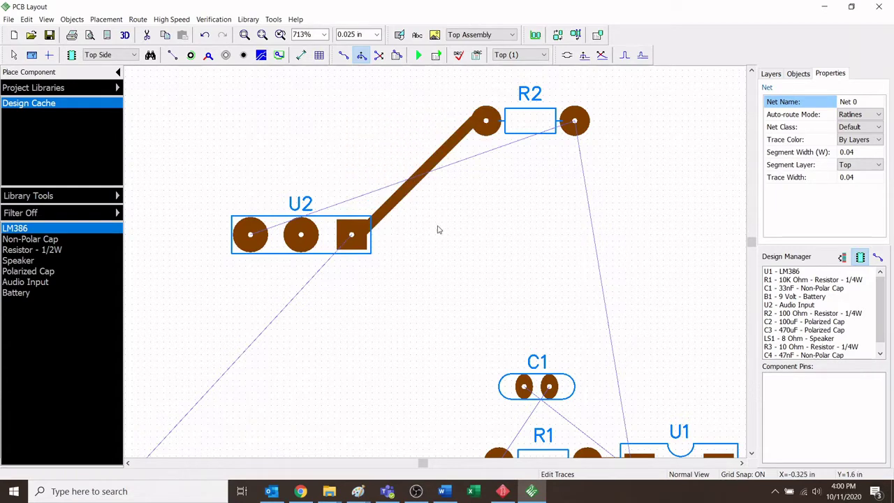
{"action": "scroll", "coordinate": [449, 258], "scroll_direction": "down", "scroll_amount": 1}
{"action": "key", "text": "Escape"}
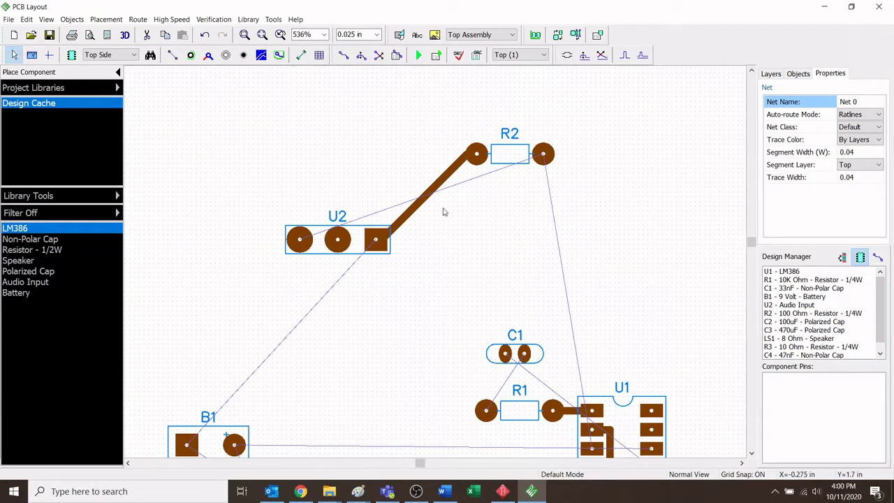
- Delete the diagonal trace between R2 pin 2 and U2 pin 3
{"action": "left_click", "coordinate": [438, 186]}
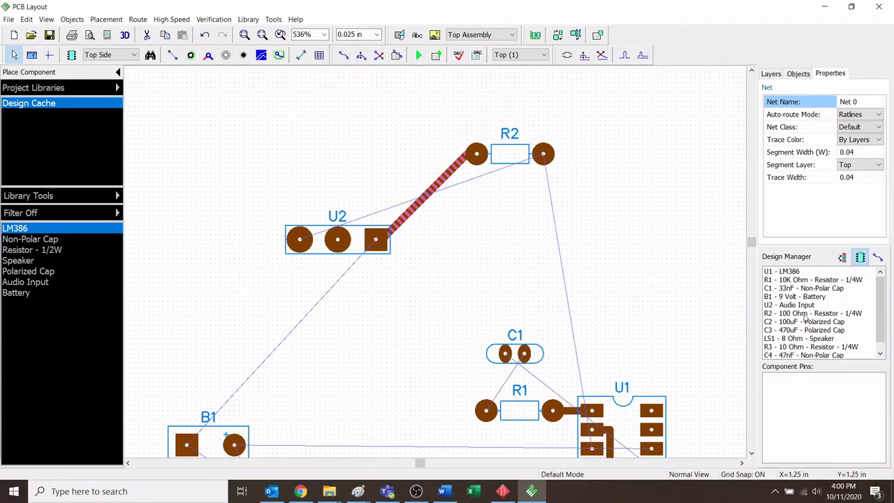
{"action": "scroll", "coordinate": [583, 287], "scroll_direction": "down", "scroll_amount": 1}
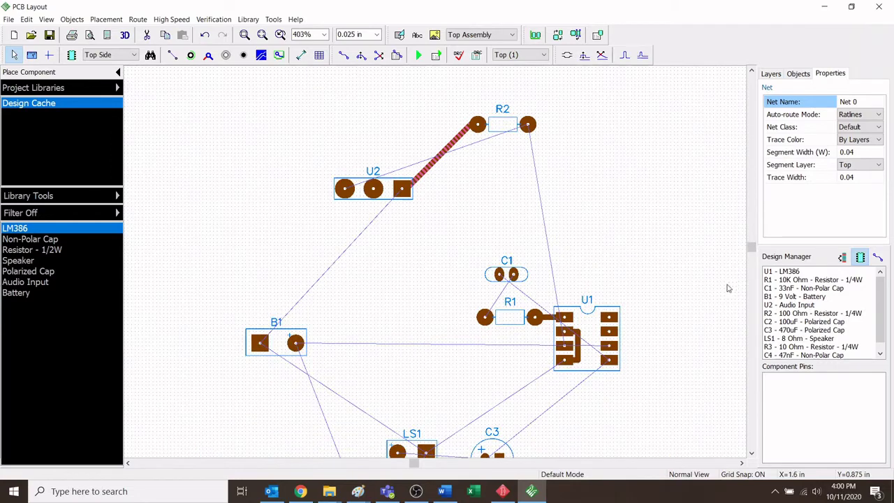
{"action": "scroll", "coordinate": [752, 252], "scroll_direction": "down", "scroll_amount": 1}
{"action": "scroll", "coordinate": [675, 270], "scroll_direction": "down", "scroll_amount": 2}
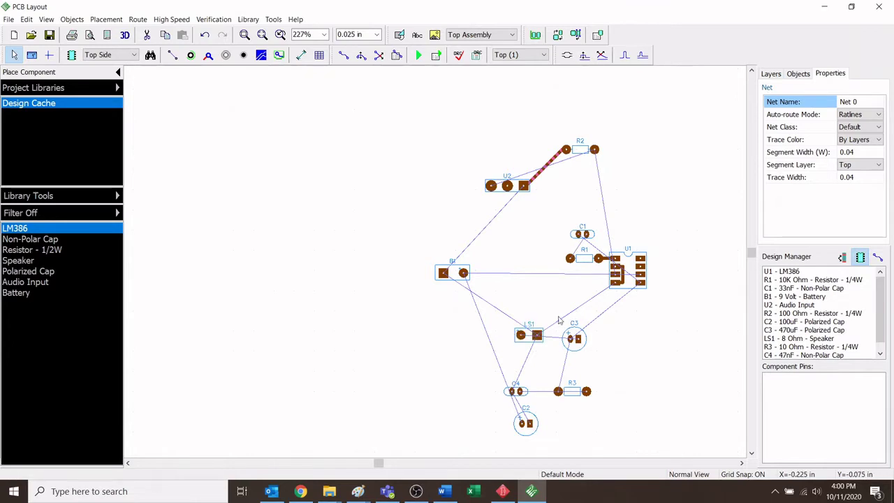
{"action": "left_click", "coordinate": [682, 372]}
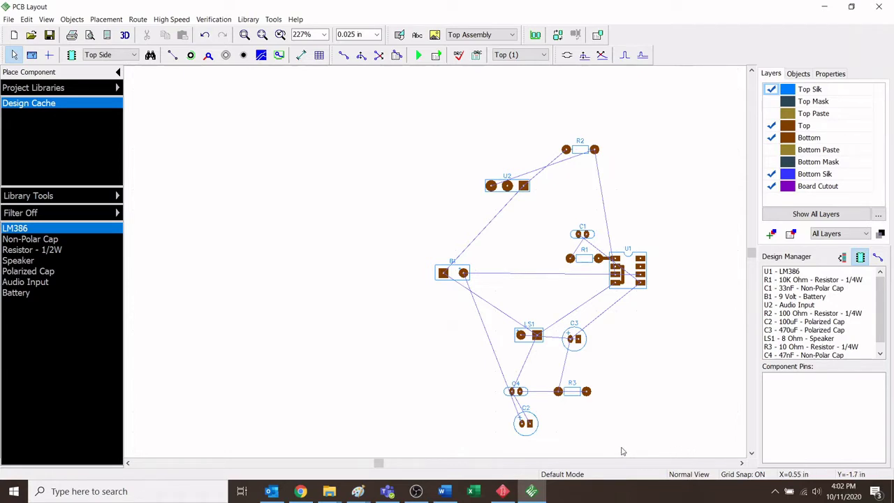
- Rotate C1 to 180 degrees and move it to X -0.025, Y 0.85, so its pin 2 sits directly above R1 pin 2
{"action": "scroll", "coordinate": [671, 308], "scroll_direction": "up", "scroll_amount": 4}
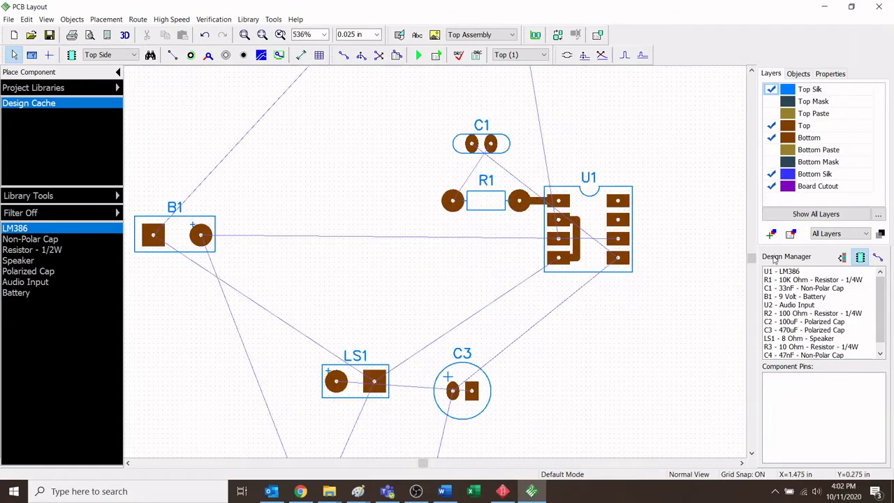
{"action": "scroll", "coordinate": [753, 256], "scroll_direction": "up", "scroll_amount": 2}
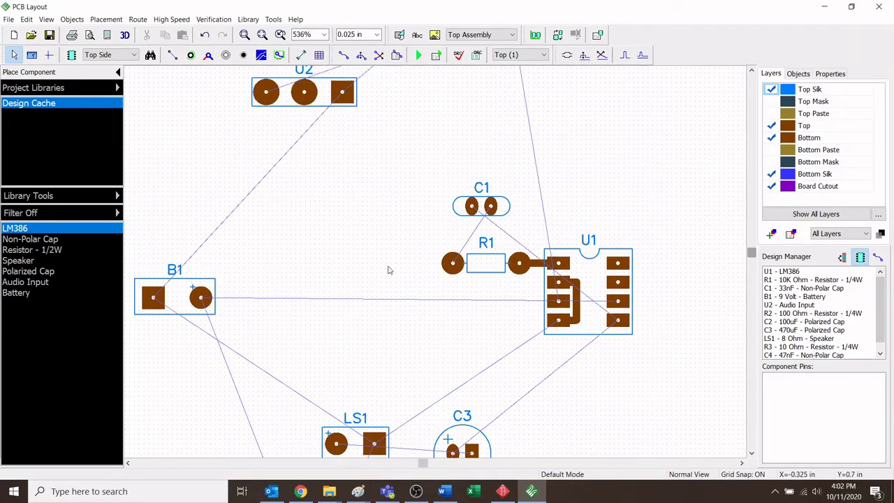
{"action": "left_click", "coordinate": [481, 205]}
{"action": "scroll", "coordinate": [462, 250], "scroll_direction": "up", "scroll_amount": 1}
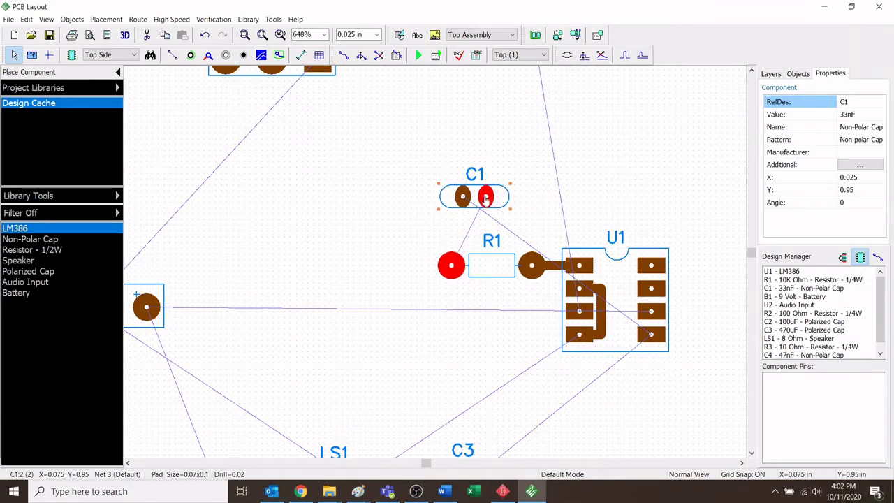
{"action": "mouse_move", "coordinate": [455, 268]}
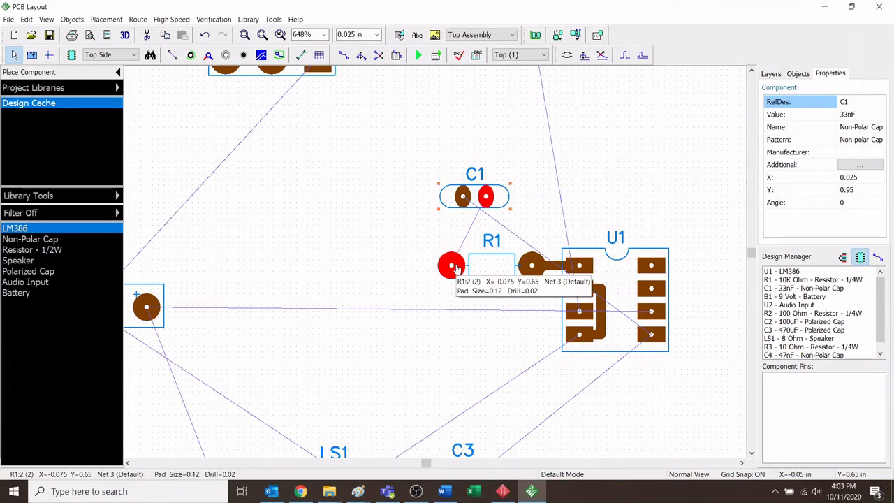
{"action": "mouse_move", "coordinate": [464, 202]}
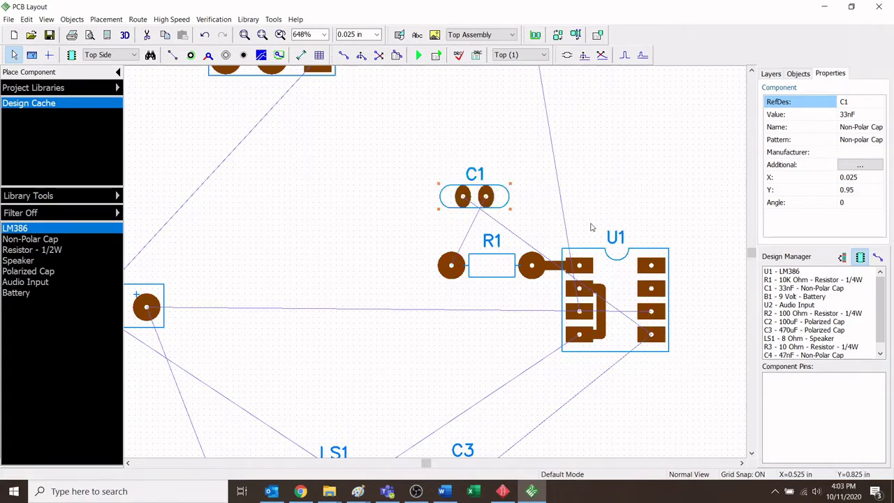
{"action": "key", "text": "r"}
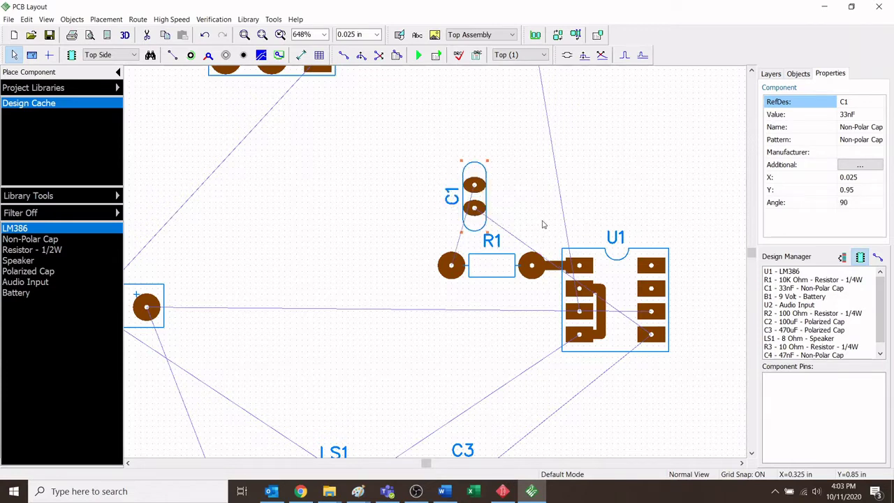
{"action": "key", "text": "r"}
{"action": "left_click_drag", "start_coordinate": [486, 198], "coordinate": [475, 221]}
- Route a straight manual Top-layer trace from R1 pin 2 to C1 pin 2, and leave routing
{"action": "left_click", "coordinate": [344, 54]}
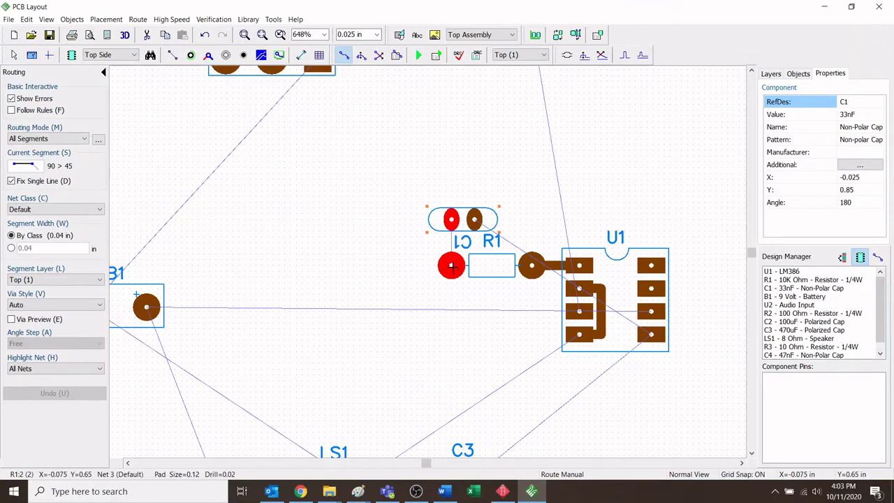
{"action": "left_click", "coordinate": [451, 265]}
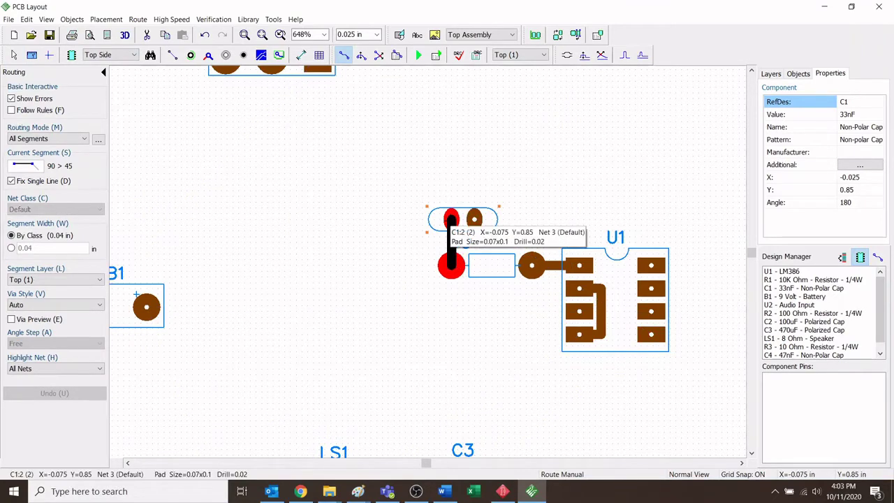
{"action": "left_click", "coordinate": [451, 221]}
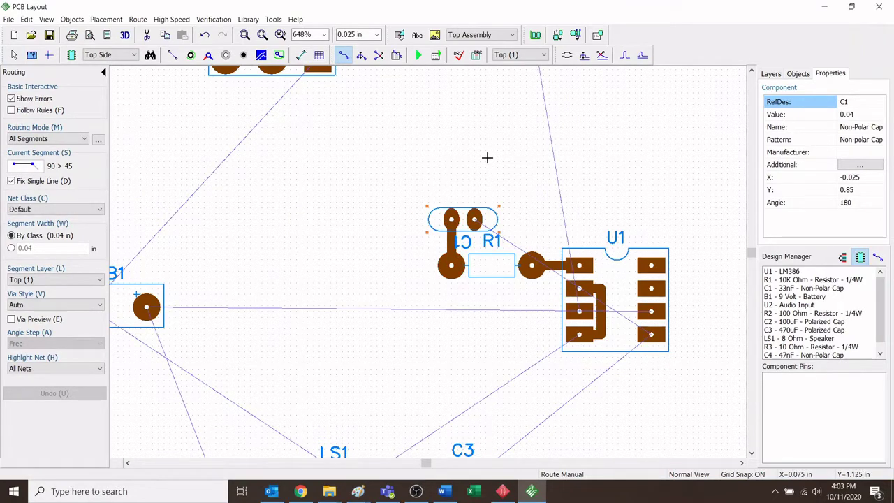
{"action": "key", "text": "Escape"}
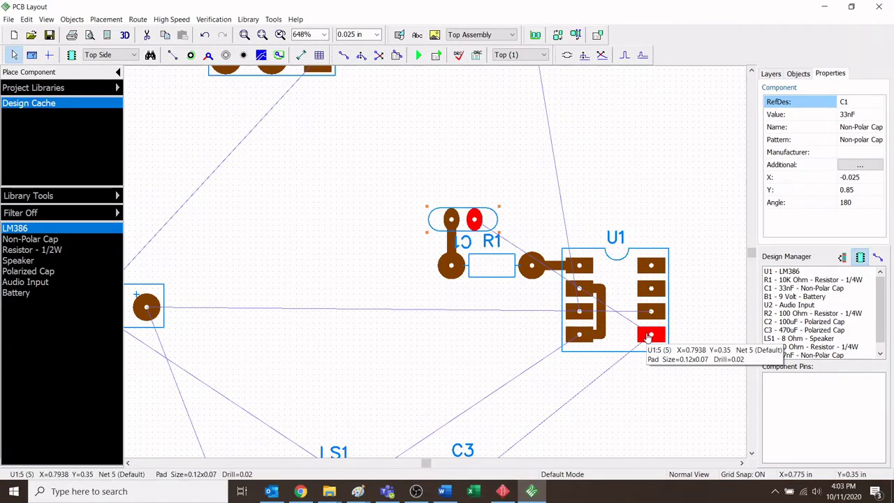
- Route a manual Top-layer trace from C1 pin 1 over U1 at Y 1 and down around its outer side to pin 5
{"action": "key", "text": "r"}
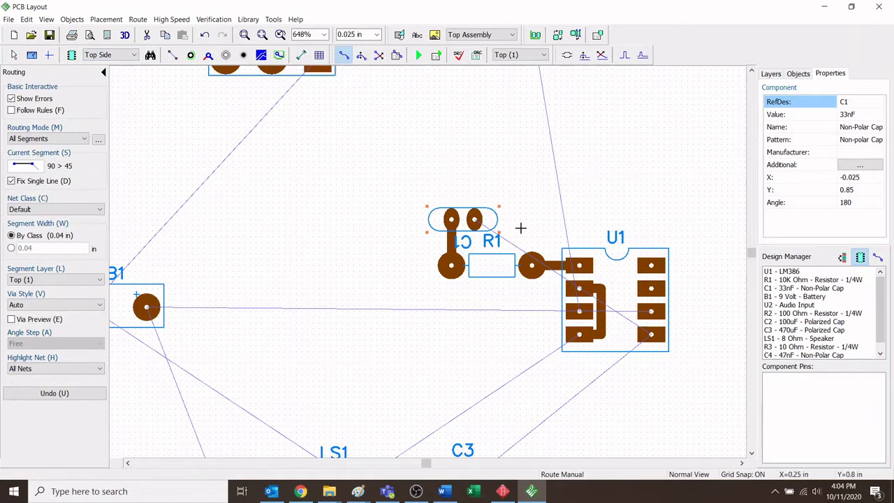
{"action": "left_click", "coordinate": [475, 219]}
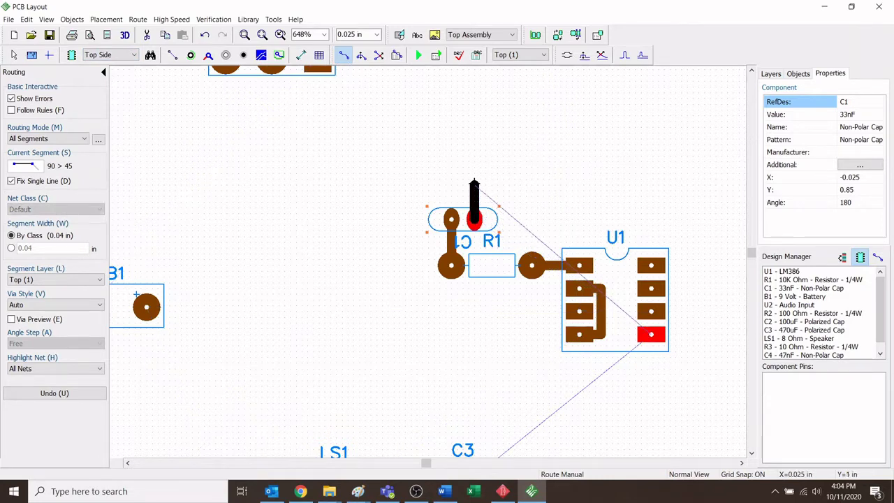
{"action": "left_click", "coordinate": [701, 186]}
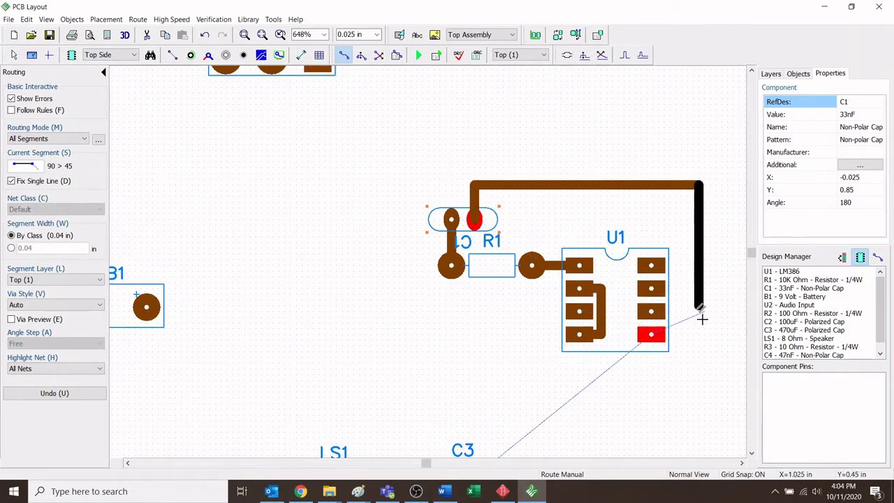
{"action": "left_click", "coordinate": [699, 341]}
{"action": "left_click", "coordinate": [652, 336]}
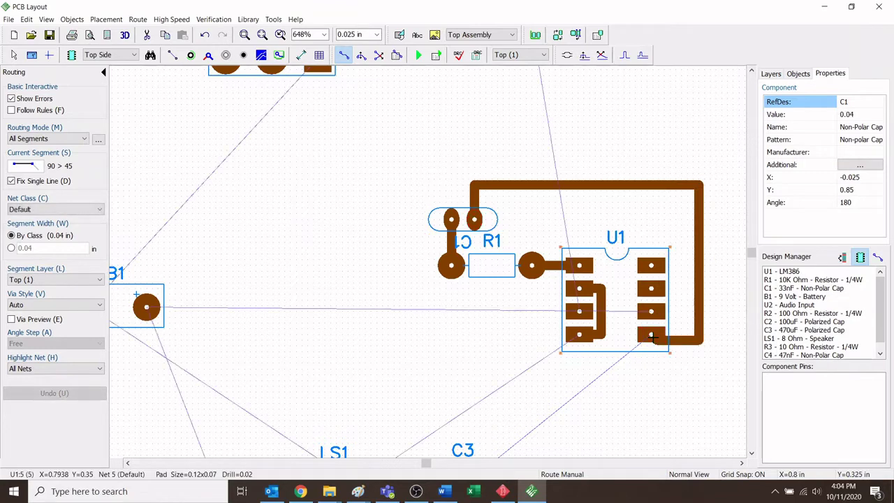
{"action": "right_click", "coordinate": [652, 336]}
{"action": "left_click", "coordinate": [457, 389]}
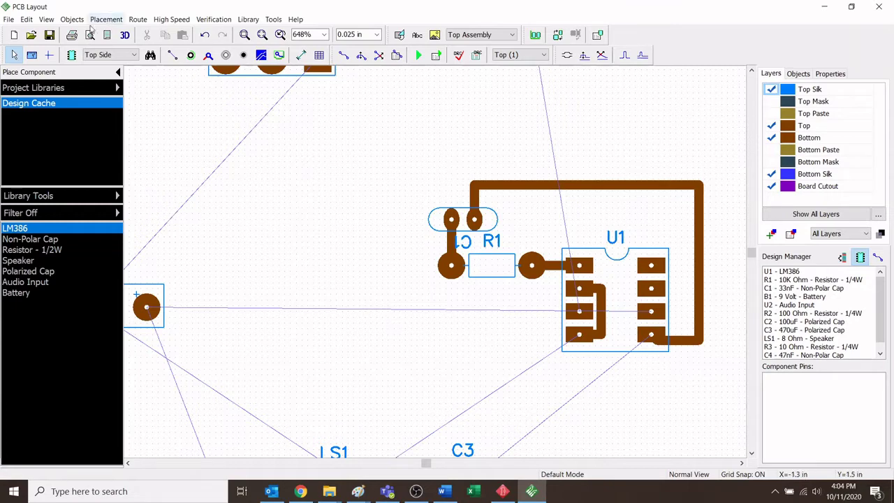
- Delete the trace looping around the outside of U1 between C1 pin 1 and U1 pin 5
{"action": "scroll", "coordinate": [241, 274], "scroll_direction": "down", "scroll_amount": 2}
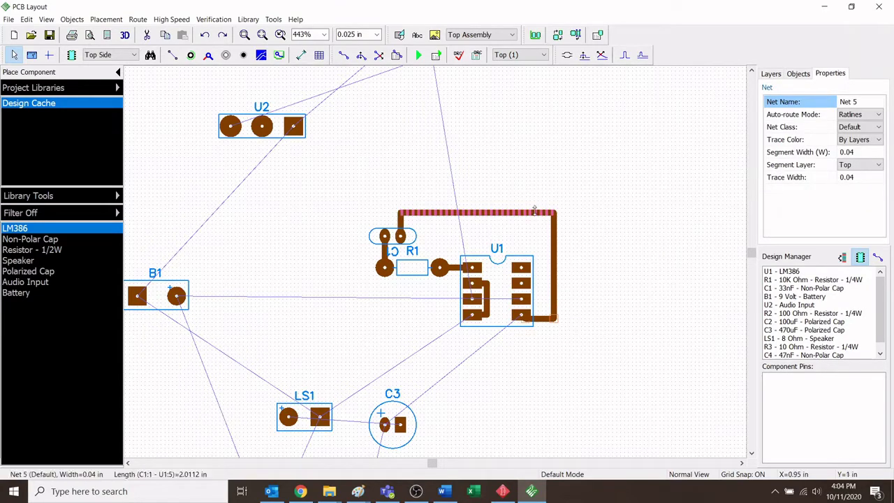
{"action": "left_click", "coordinate": [552, 252]}
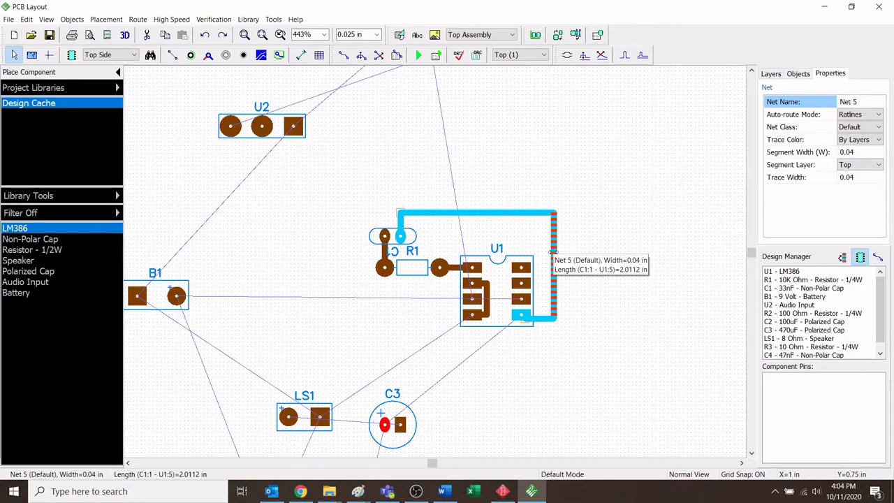
{"action": "key", "text": "Delete"}
- Route a manual Top-layer trace from C1 pin 1 across and down between U1's pin rows at X 0.65 to U1 pin 5
{"action": "scroll", "coordinate": [418, 282], "scroll_direction": "up", "scroll_amount": 2}
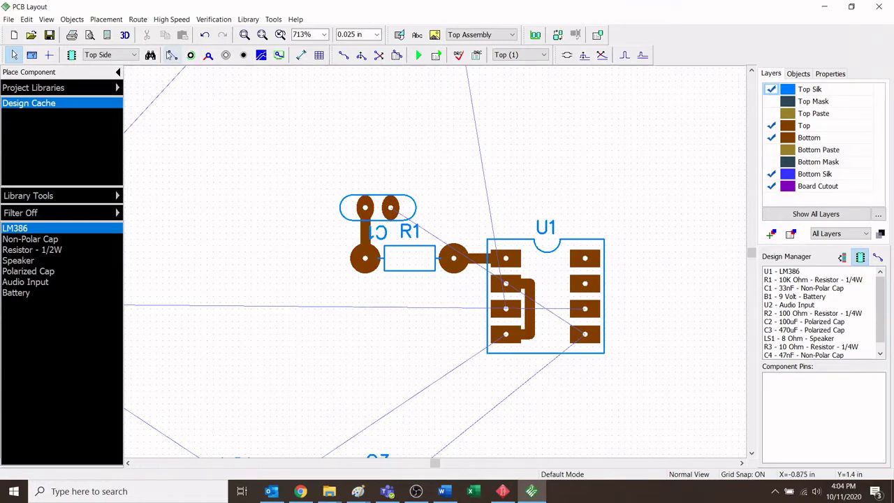
{"action": "left_click", "coordinate": [344, 54]}
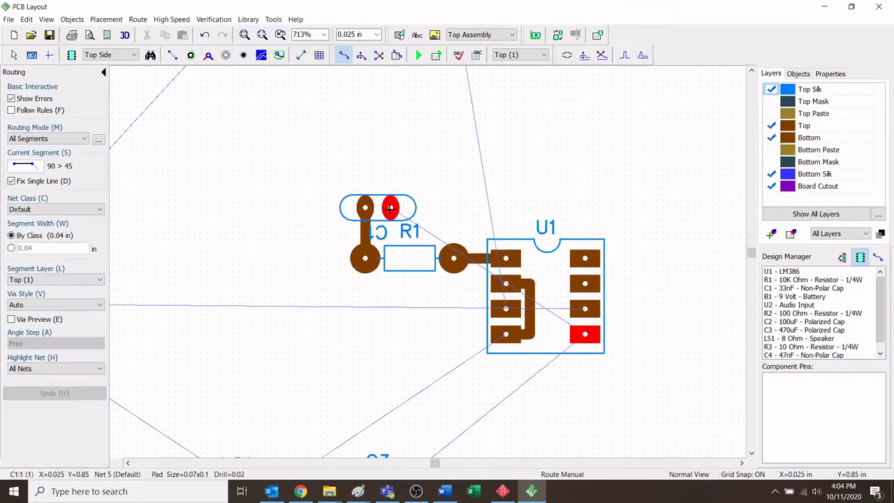
{"action": "left_click", "coordinate": [390, 207]}
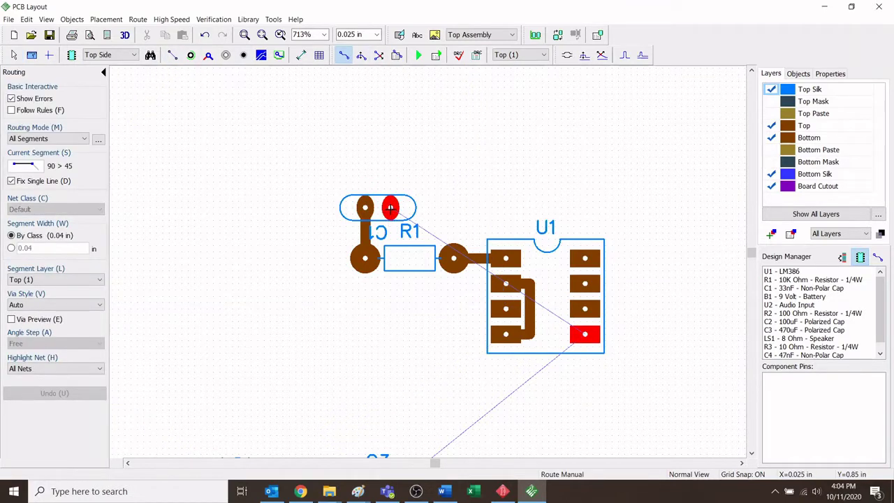
{"action": "left_click", "coordinate": [552, 208]}
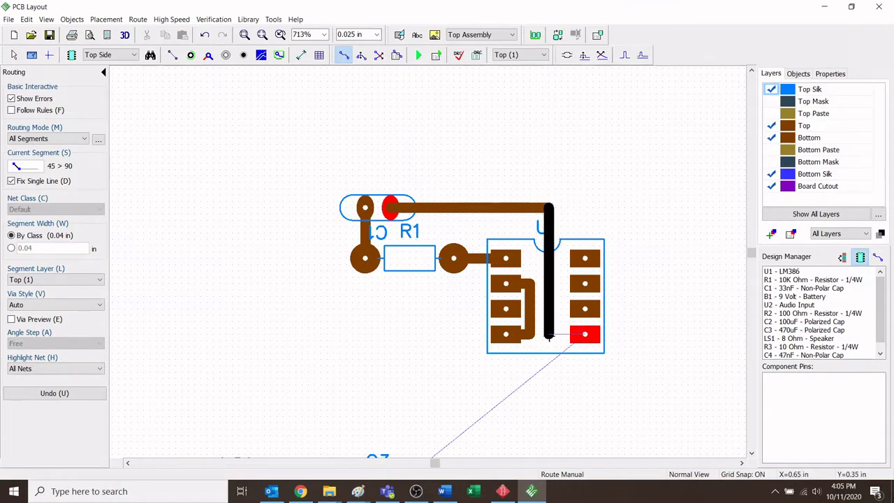
{"action": "left_click", "coordinate": [549, 337]}
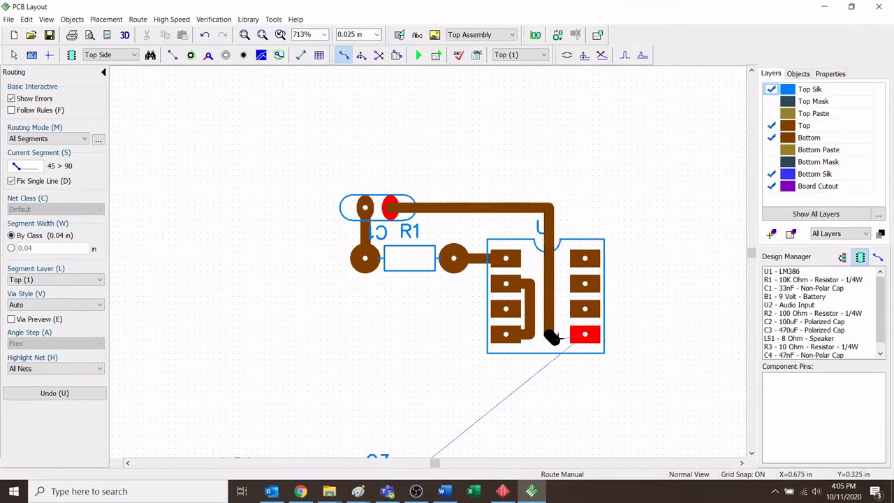
{"action": "left_click", "coordinate": [585, 334]}
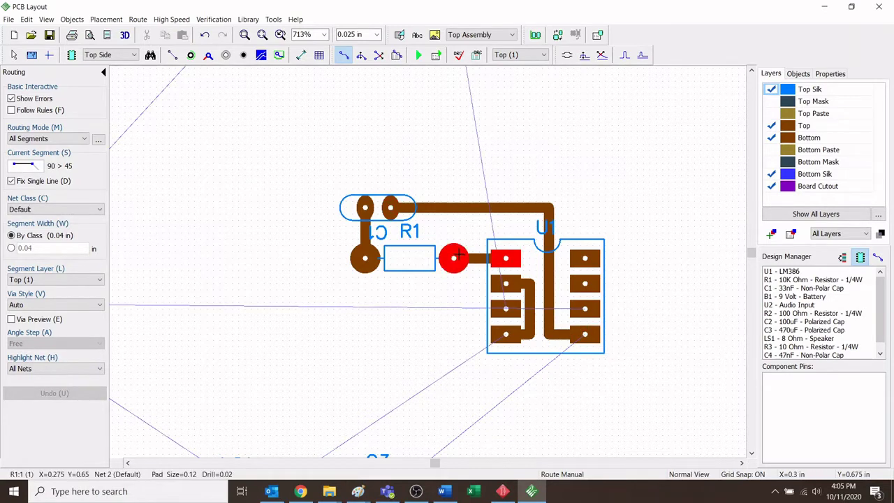
{"action": "scroll", "coordinate": [318, 348], "scroll_direction": "down", "scroll_amount": 3}
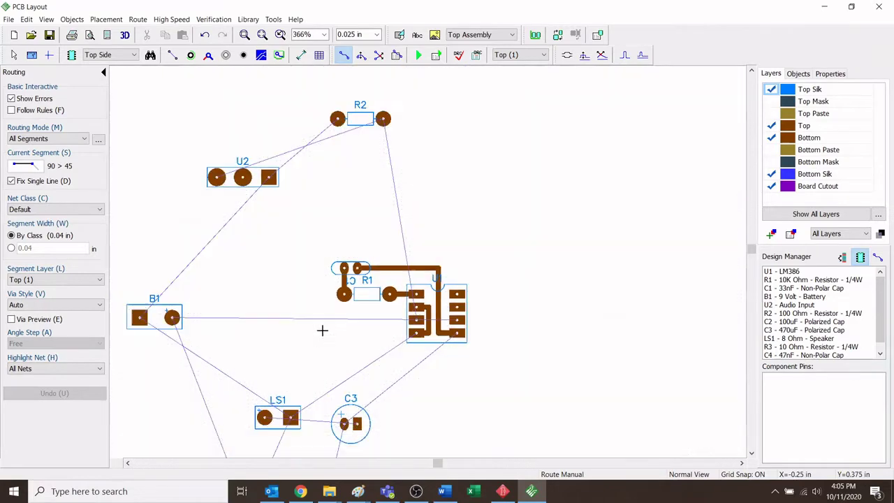
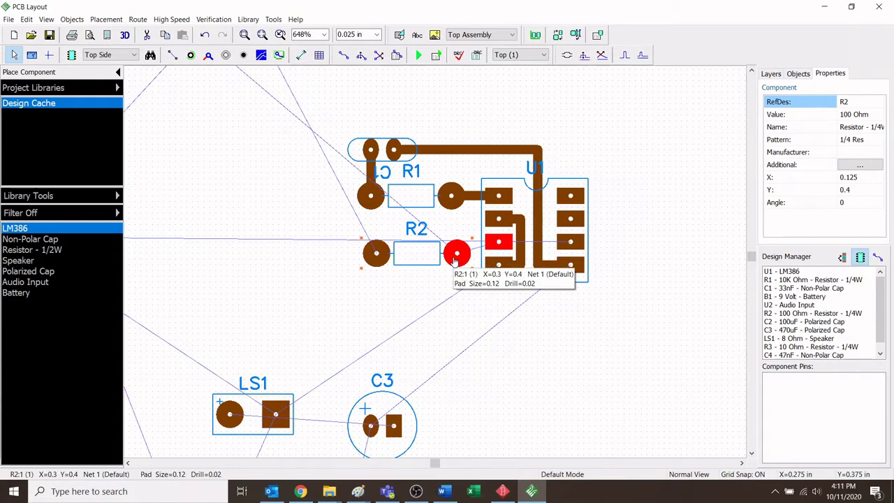
- Route a short manual Top-layer trace from U1 pin 3 to R2 pin 1
{"action": "left_click", "coordinate": [344, 56]}
{"action": "scroll", "coordinate": [498, 242], "scroll_direction": "up", "scroll_amount": 1}
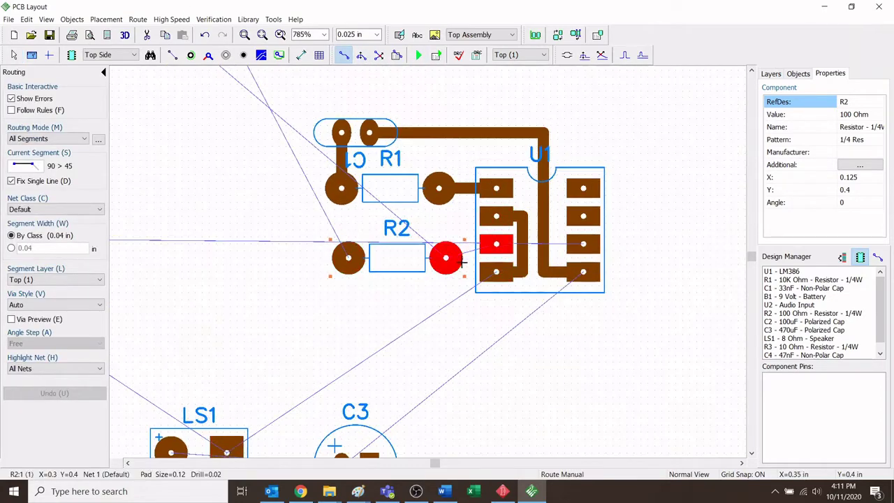
{"action": "left_click", "coordinate": [496, 244]}
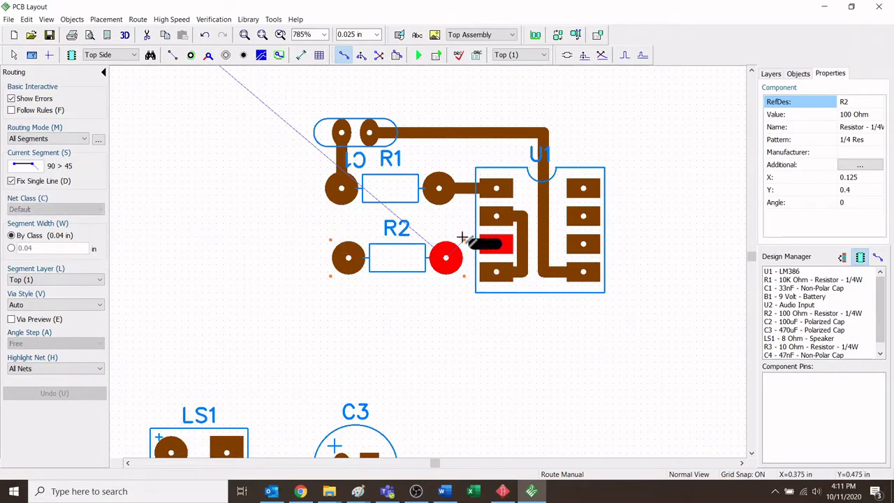
{"action": "left_click", "coordinate": [445, 259]}
- Route a Top-layer trace from U1 pin 2 above R2 pin 1 and down through R2's body at X 0.125 to R2 pin 2, and leave routing
{"action": "left_click", "coordinate": [496, 216]}
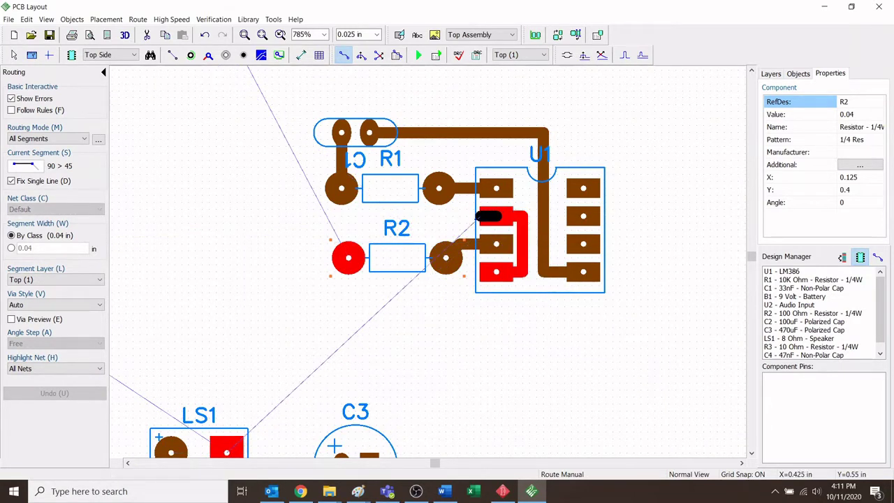
{"action": "left_click", "coordinate": [394, 216]}
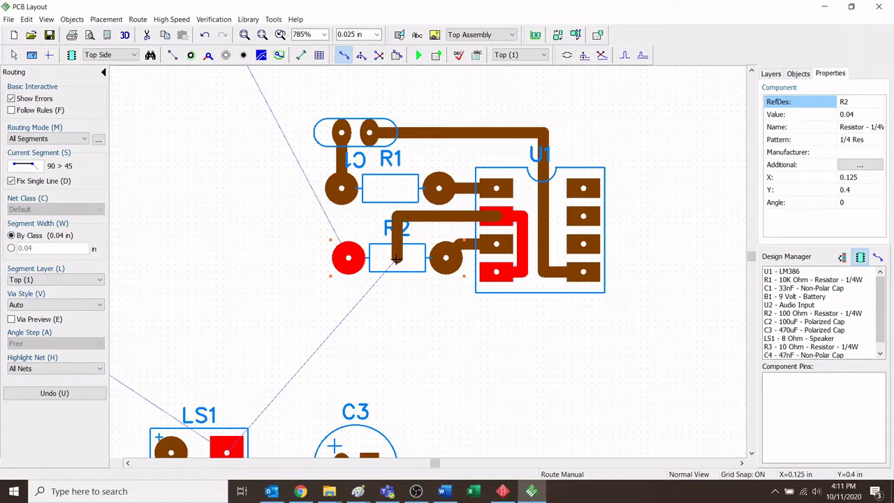
{"action": "left_click", "coordinate": [348, 258]}
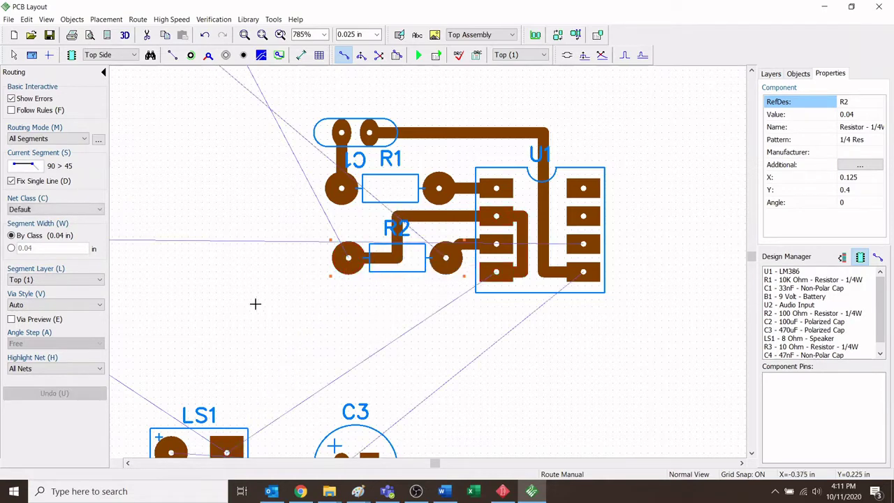
{"action": "key", "text": "Escape"}
- Move the audio input U2 below R2 to X 0.075, Y 0.15 and rotate it to 180 degrees
{"action": "scroll", "coordinate": [301, 289], "scroll_direction": "down", "scroll_amount": 3}
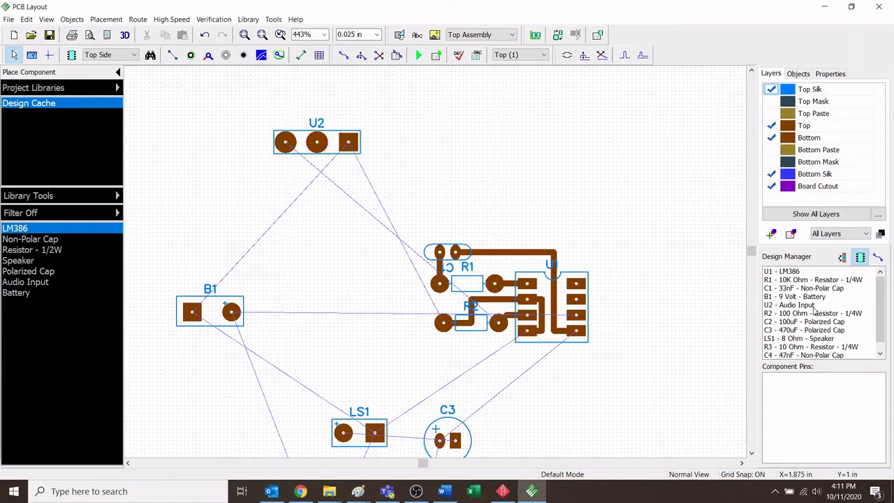
{"action": "left_click_drag", "start_coordinate": [316, 142], "coordinate": [521, 374]}
{"action": "scroll", "coordinate": [373, 343], "scroll_direction": "up", "scroll_amount": 1}
{"action": "left_click", "coordinate": [388, 384]}
{"action": "scroll", "coordinate": [457, 333], "scroll_direction": "up", "scroll_amount": 2}
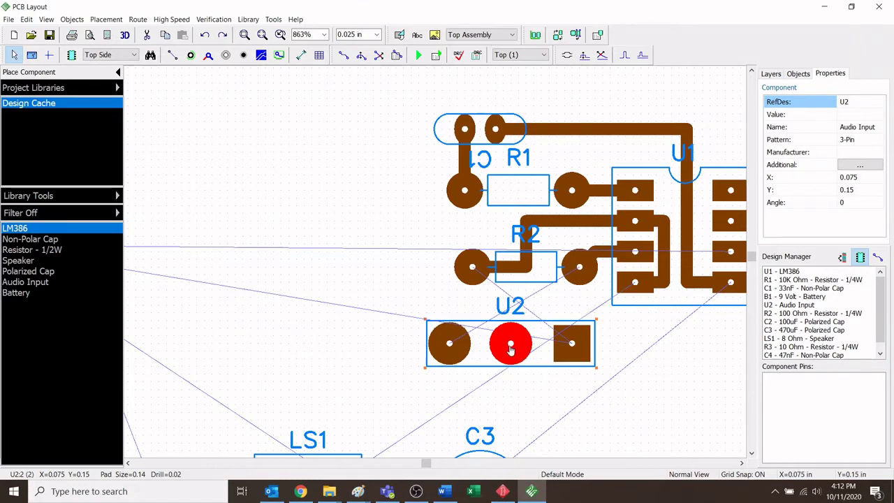
{"action": "key", "text": "r"}
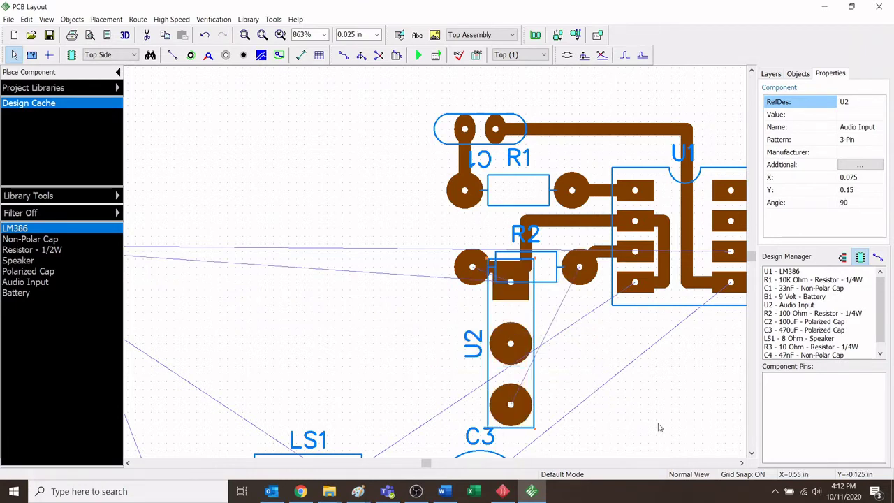
{"action": "key", "text": "r"}
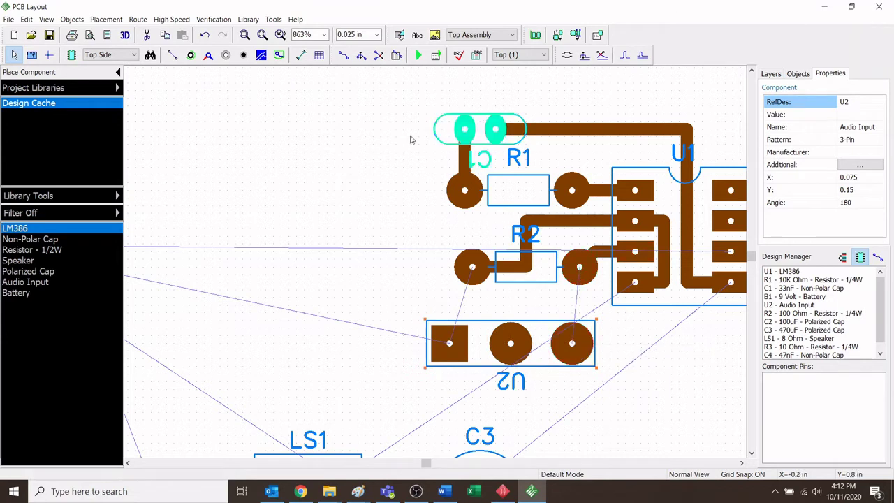
- Route Top-layer traces from R2 pin 2 to U2's square pad and from R2 pin 1 to U2's opposite end pad, and leave routing
{"action": "left_click", "coordinate": [344, 56]}
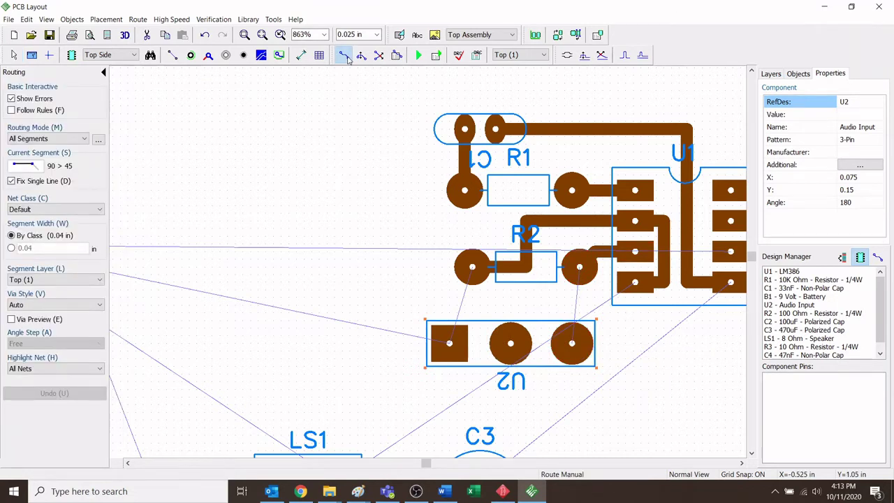
{"action": "left_click", "coordinate": [473, 266]}
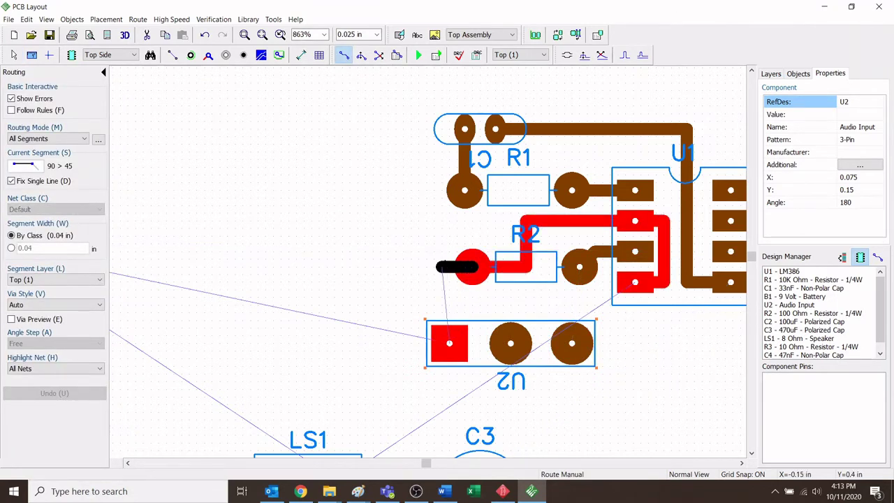
{"action": "left_click", "coordinate": [449, 343]}
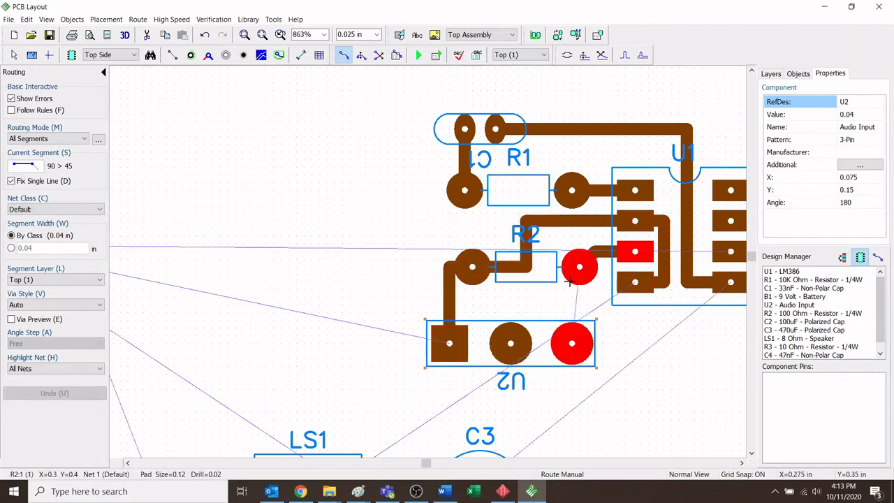
{"action": "left_click", "coordinate": [579, 266]}
{"action": "left_click", "coordinate": [572, 343]}
{"action": "key", "text": "Escape"}
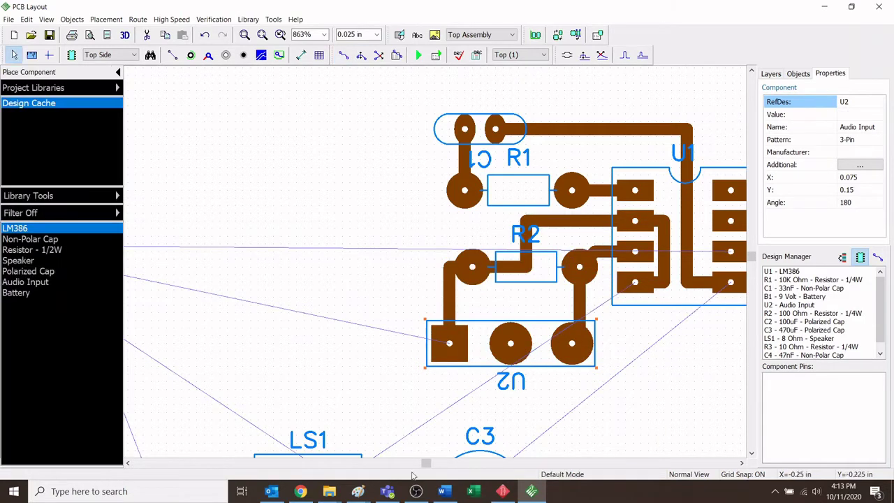
- Move the battery B1 next to C1, R1 and R2 on the side away from U1, and rotate it to 90 degrees
{"action": "scroll", "coordinate": [422, 461], "scroll_direction": "down", "scroll_amount": 2}
{"action": "scroll", "coordinate": [422, 461], "scroll_direction": "left", "scroll_amount": 3}
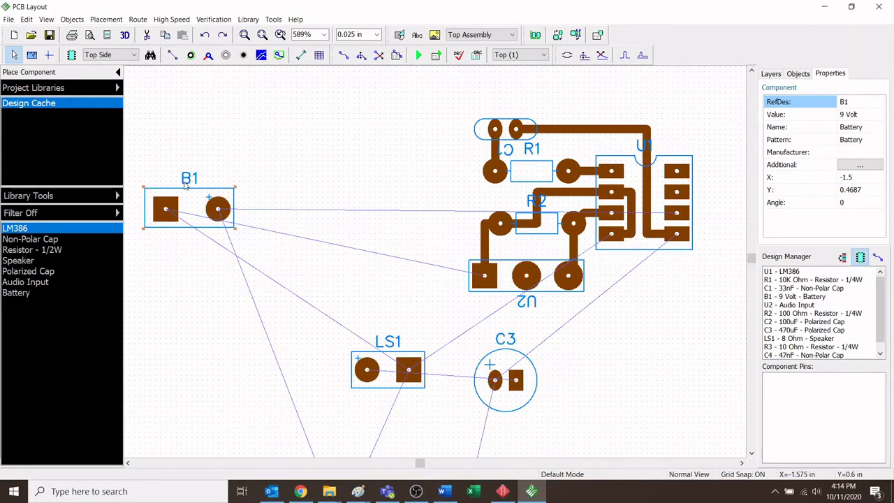
{"action": "left_click_drag", "start_coordinate": [171, 217], "coordinate": [405, 230]}
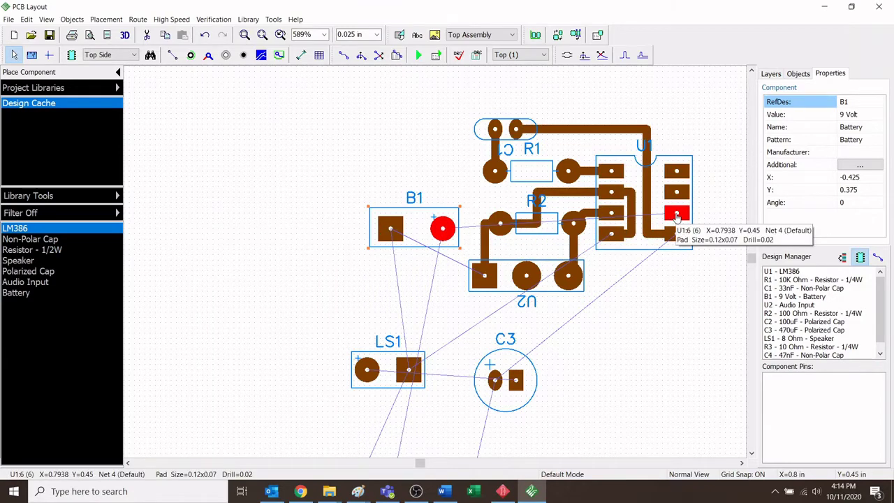
{"action": "left_click_drag", "start_coordinate": [393, 239], "coordinate": [393, 234]}
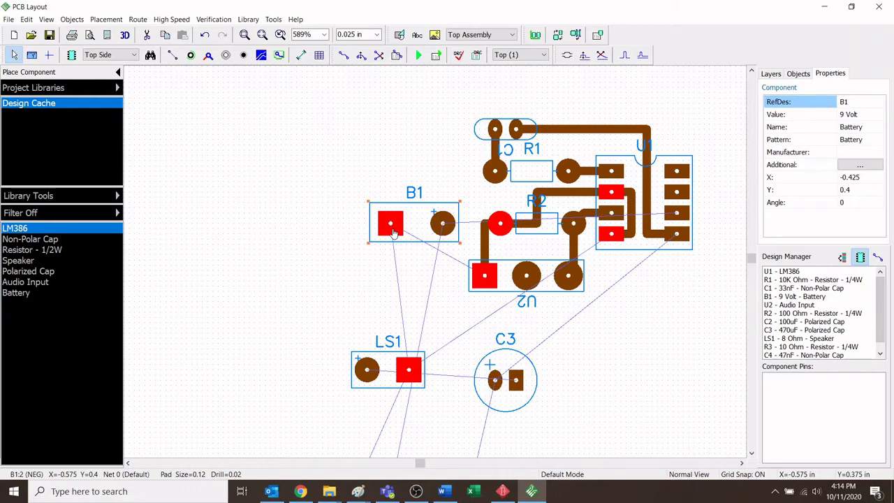
{"action": "key", "text": "r"}
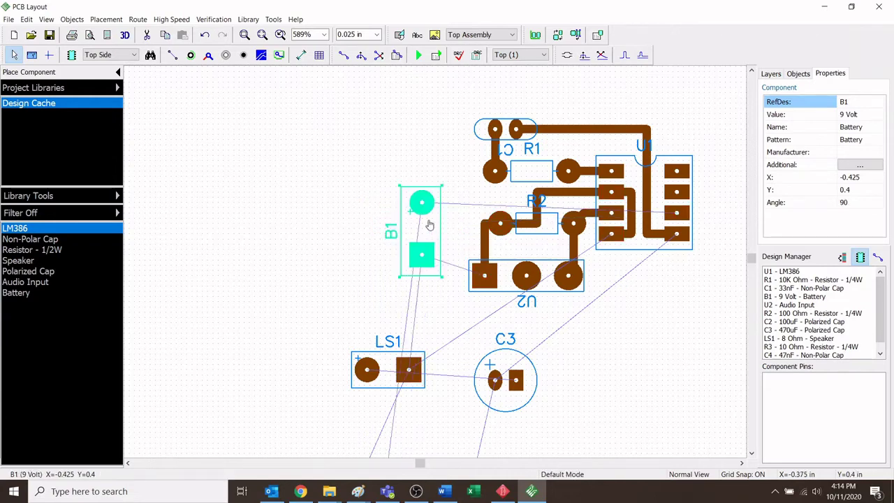
{"action": "left_click_drag", "start_coordinate": [422, 203], "coordinate": [437, 165]}
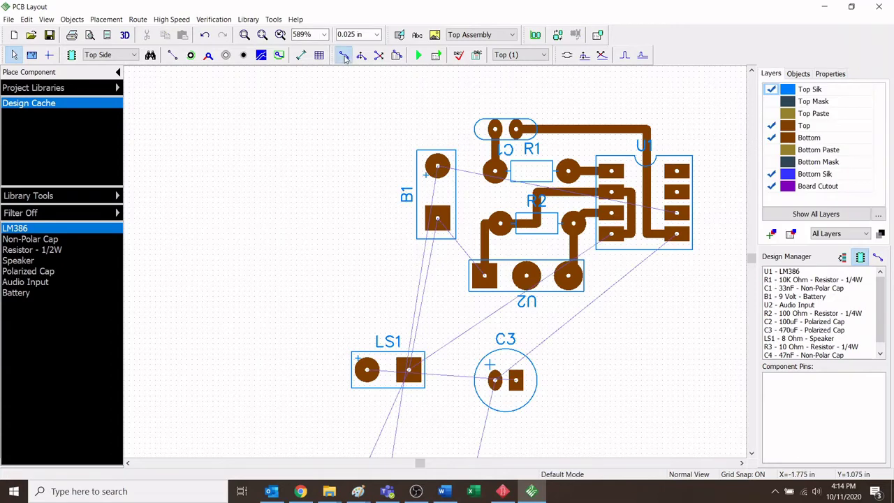
- Route a manual Top-layer trace from B1's negative pad to R2 pin 2
{"action": "left_click", "coordinate": [343, 55]}
{"action": "scroll", "coordinate": [416, 181], "scroll_direction": "up", "scroll_amount": 1}
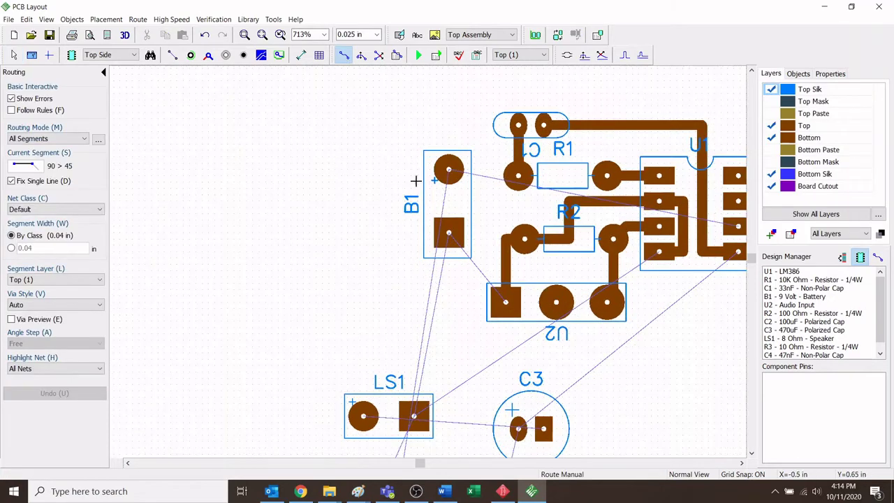
{"action": "left_click", "coordinate": [449, 233]}
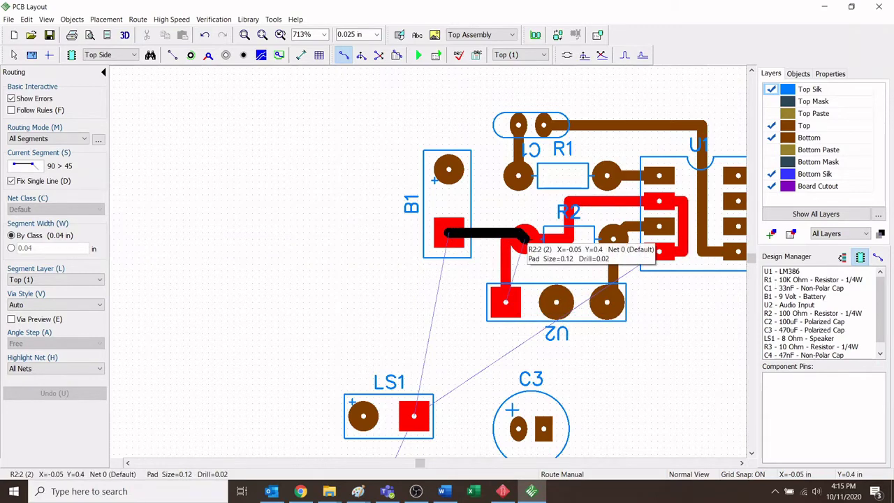
{"action": "left_click", "coordinate": [524, 241]}
- Route a trace from B1's positive pad up to Y 0.95, across above C1 to X 0.95, and down to U1 pin 6; leave routing
{"action": "scroll", "coordinate": [324, 217], "scroll_direction": "down", "scroll_amount": 1}
{"action": "left_click", "coordinate": [426, 176]}
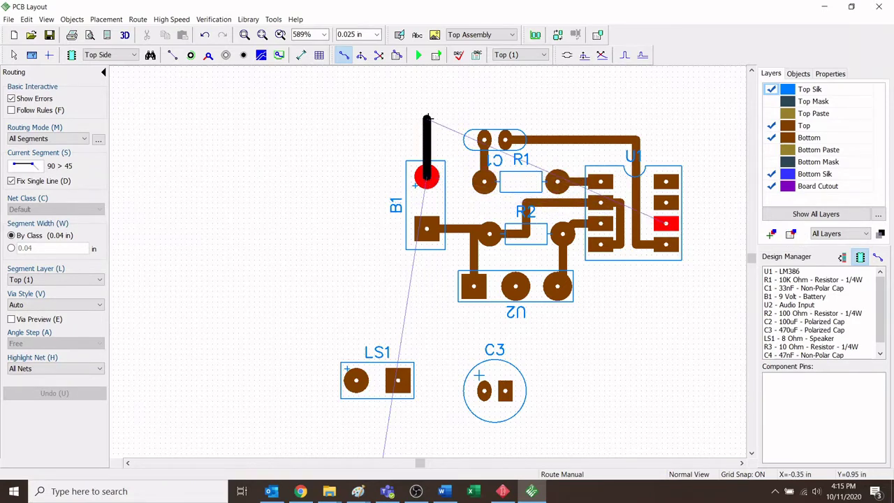
{"action": "left_click", "coordinate": [427, 118]}
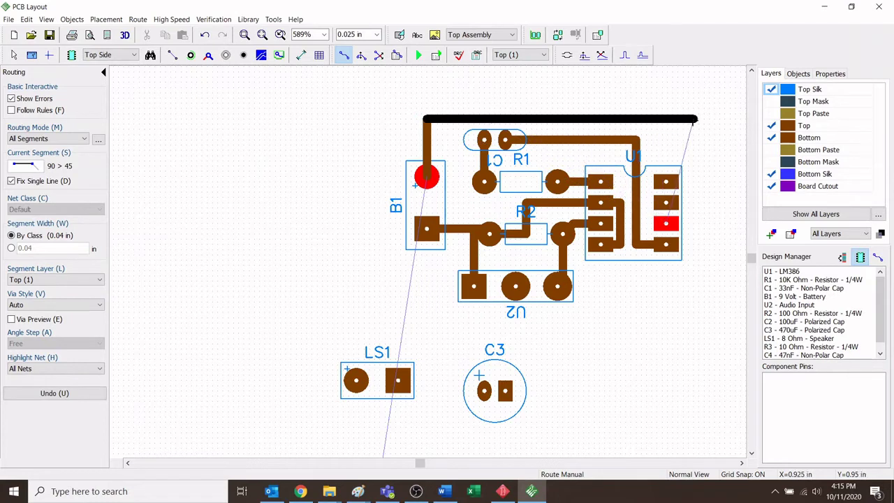
{"action": "left_click", "coordinate": [701, 119]}
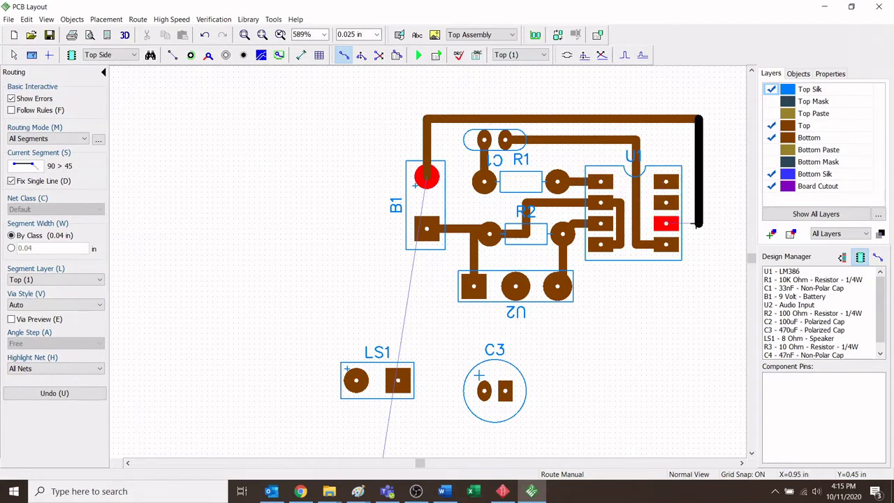
{"action": "left_click", "coordinate": [698, 224]}
{"action": "left_click", "coordinate": [667, 223]}
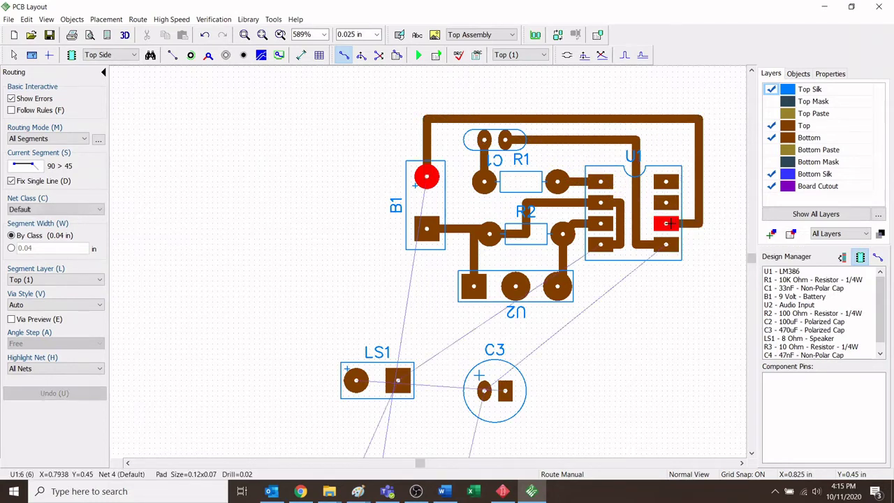
{"action": "key", "text": "Escape"}
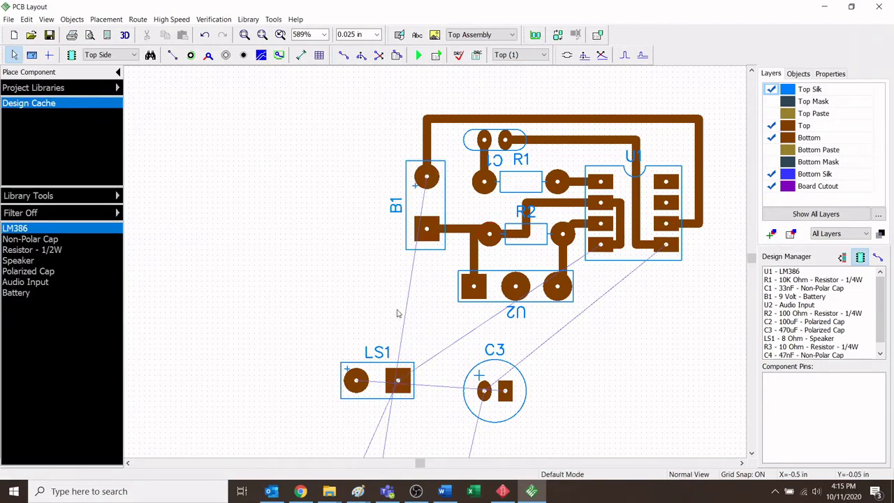
- Shift the battery B1 with its traces closer to R1 and R2, to X -0.25, Y 0.575, and deselect it
{"action": "left_click", "coordinate": [431, 233]}
{"action": "left_click_drag", "start_coordinate": [431, 233], "coordinate": [448, 234]}
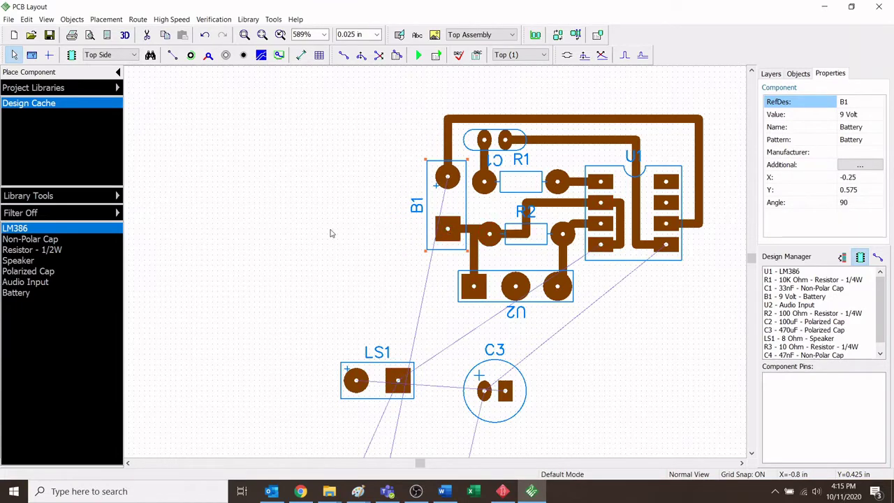
{"action": "left_click", "coordinate": [344, 234]}
{"action": "scroll", "coordinate": [382, 165], "scroll_direction": "down", "scroll_amount": 1}
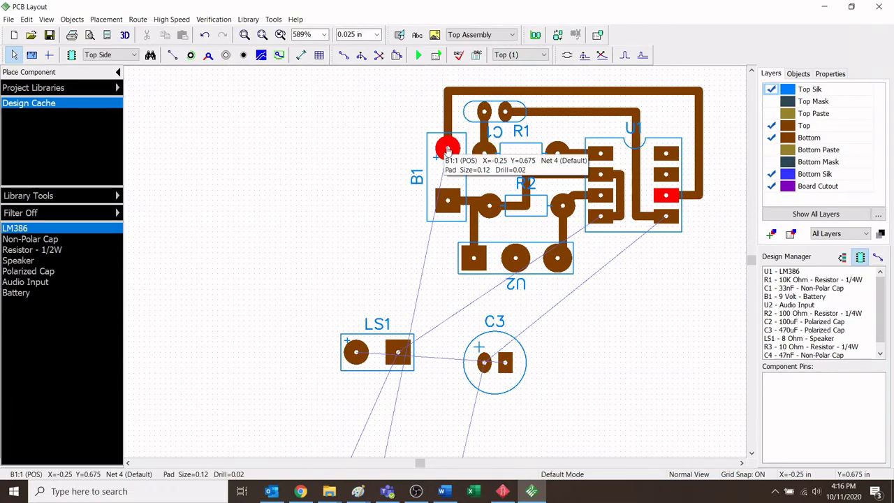
{"action": "left_click", "coordinate": [446, 112]}
{"action": "left_click", "coordinate": [706, 170]}
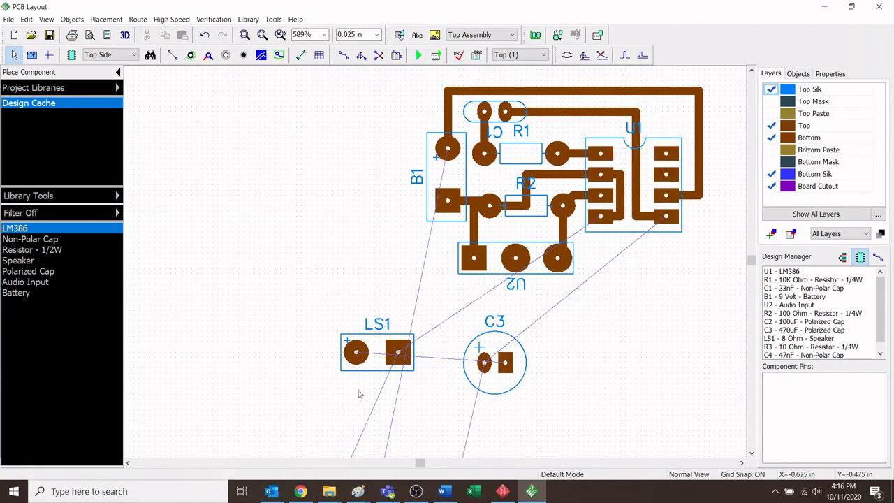
- Move the speaker LS1 beside U2's square pad, below B1, at X -0.425, Y 0.175
{"action": "left_click_drag", "start_coordinate": [396, 353], "coordinate": [430, 258]}
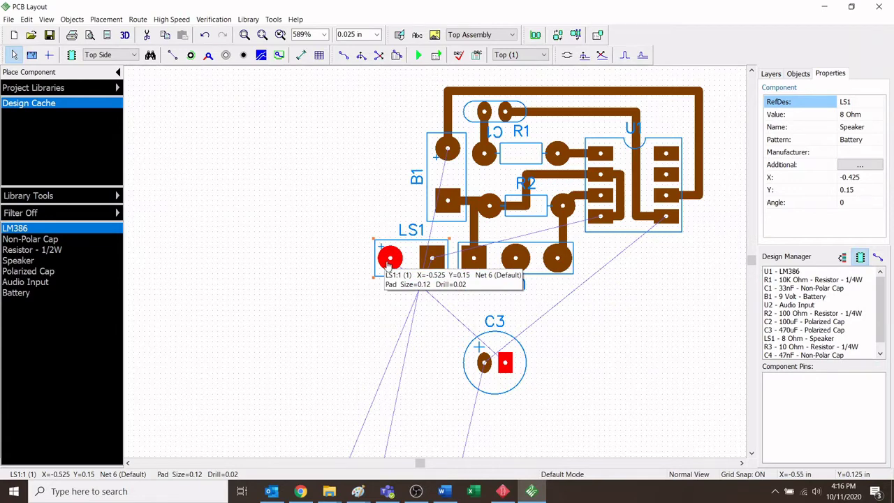
{"action": "scroll", "coordinate": [371, 354], "scroll_direction": "down", "scroll_amount": 1}
{"action": "key", "text": "Up"}
{"action": "scroll", "coordinate": [397, 315], "scroll_direction": "up", "scroll_amount": 1}
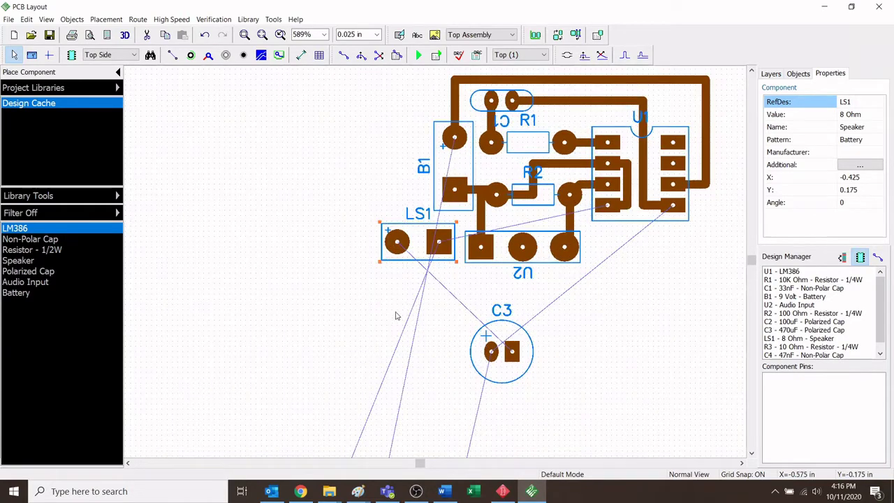
- Route a Top-layer trace from LS1 pin 2 to U2's square pad, and leave routing
{"action": "left_click", "coordinate": [344, 55]}
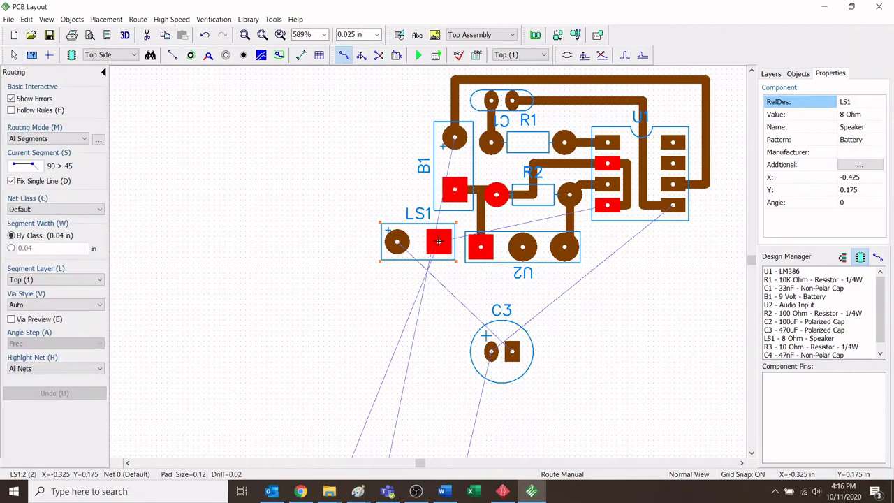
{"action": "right_click", "coordinate": [479, 246]}
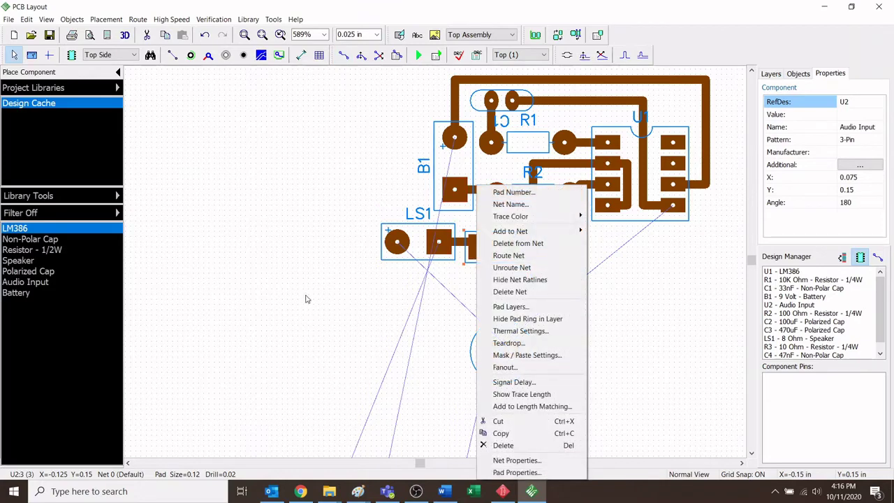
{"action": "left_click", "coordinate": [304, 298]}
- Move capacitor C3 directly below LS1 to X -0.45, Y -0.05 and rotate it to 180 degrees
{"action": "scroll", "coordinate": [389, 377], "scroll_direction": "up", "scroll_amount": 1}
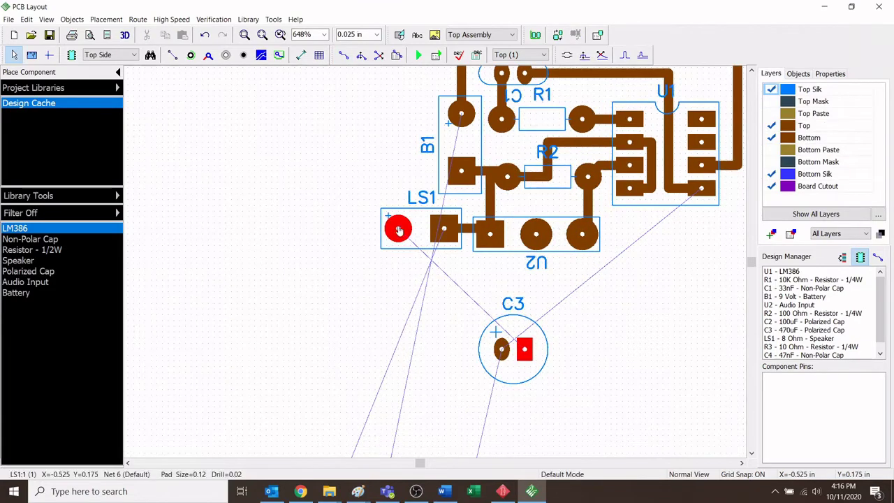
{"action": "left_click_drag", "start_coordinate": [513, 321], "coordinate": [422, 290]}
{"action": "scroll", "coordinate": [425, 291], "scroll_direction": "down", "scroll_amount": 1}
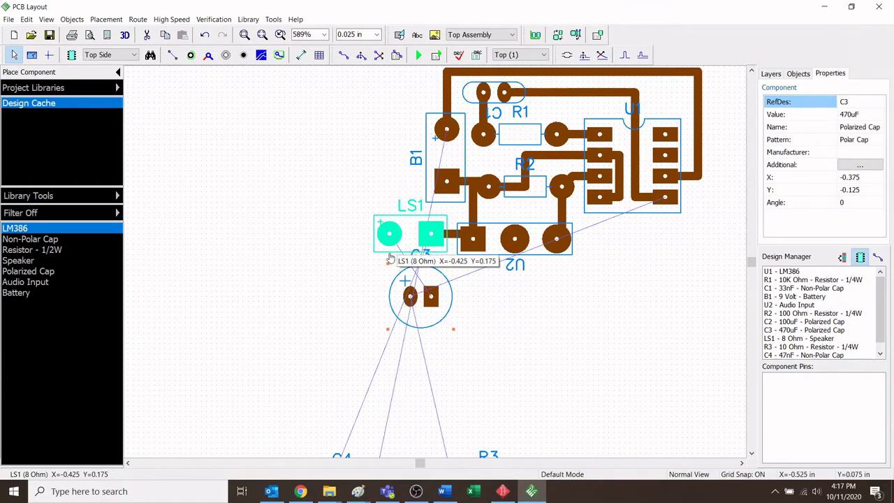
{"action": "mouse_move", "coordinate": [410, 299]}
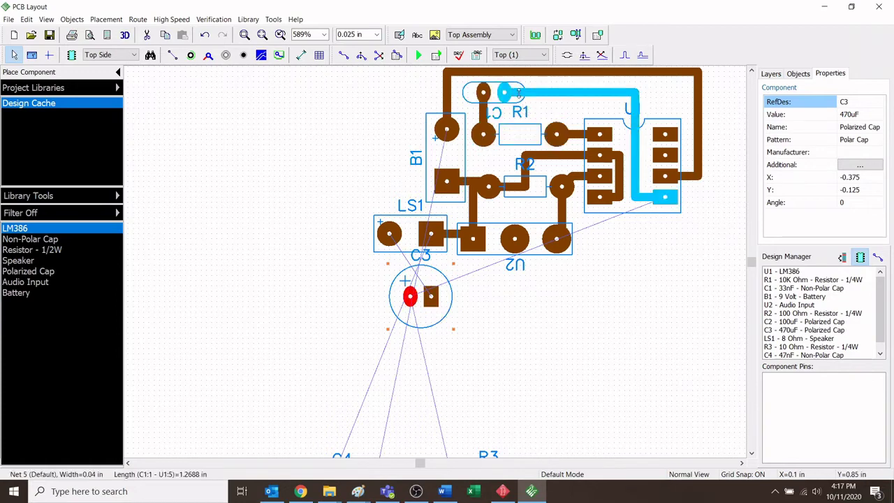
{"action": "mouse_move", "coordinate": [509, 97]}
{"action": "scroll", "coordinate": [495, 258], "scroll_direction": "down", "scroll_amount": 2}
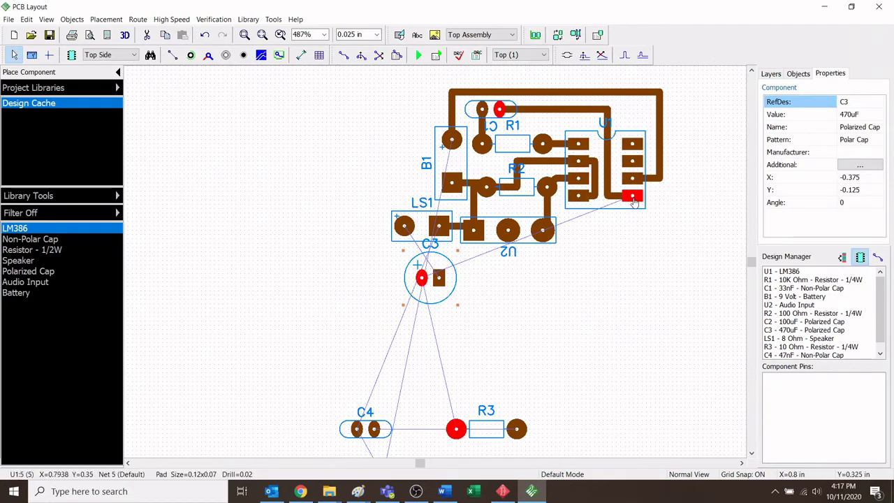
{"action": "mouse_move", "coordinate": [635, 200]}
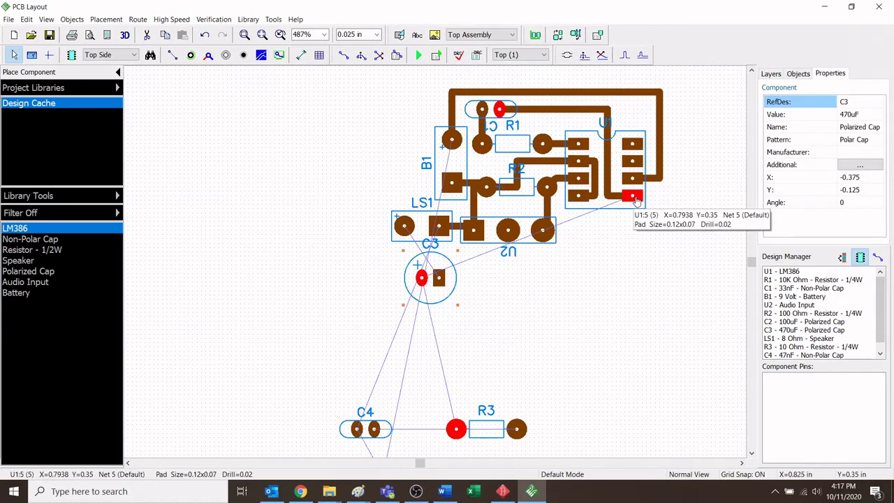
{"action": "left_click_drag", "start_coordinate": [422, 278], "coordinate": [441, 278]}
{"action": "key", "text": "r"}
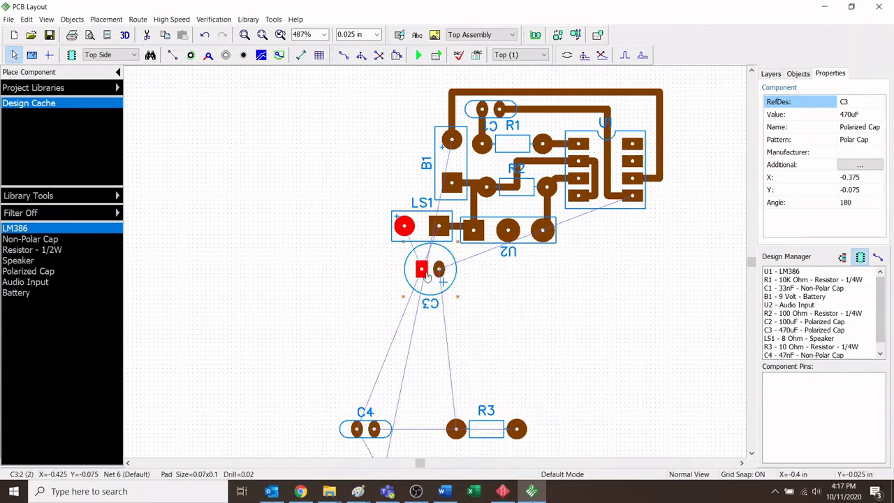
{"action": "left_click_drag", "start_coordinate": [419, 280], "coordinate": [410, 274]}
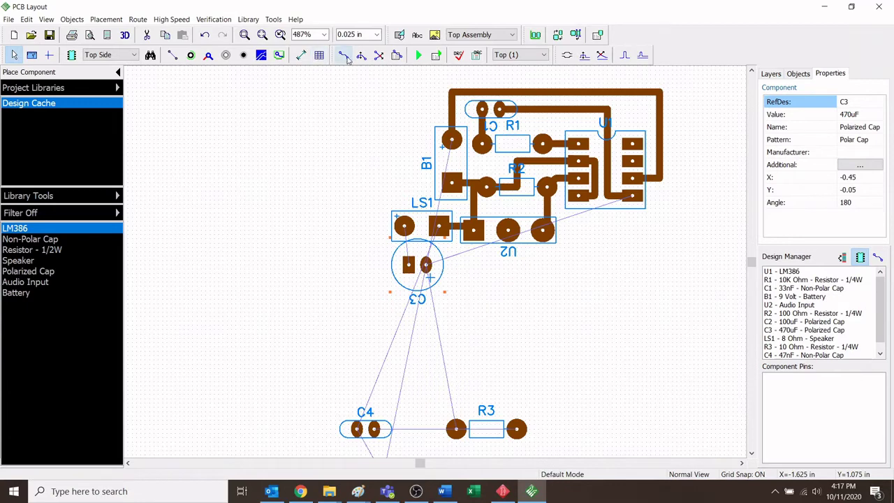
- Route a short manual Top-layer trace from LS1 pin 1 down to C3 pin 2
{"action": "left_click", "coordinate": [344, 55]}
{"action": "scroll", "coordinate": [377, 239], "scroll_direction": "up", "scroll_amount": 2}
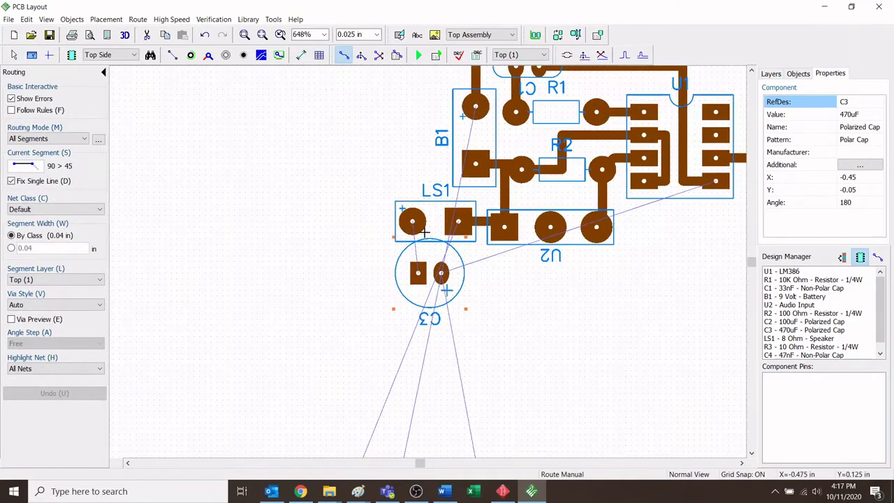
{"action": "left_click", "coordinate": [412, 223]}
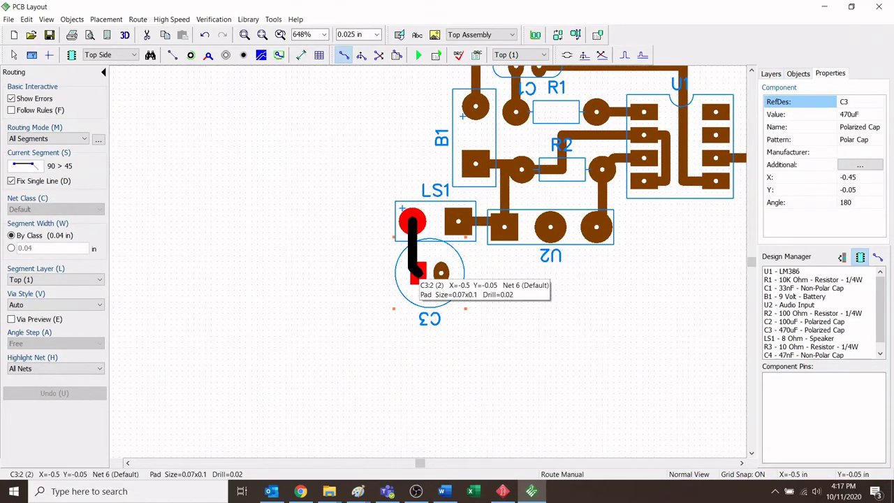
{"action": "left_click", "coordinate": [417, 275]}
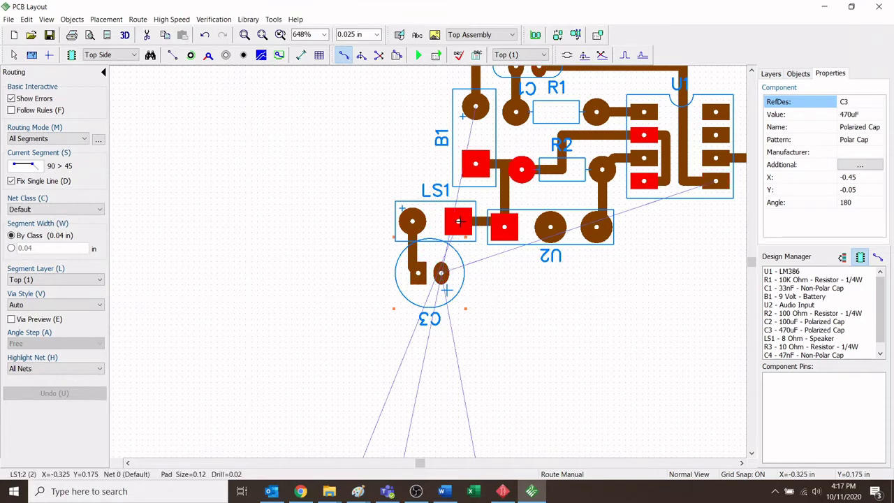
- Route a Top-layer trace from C3 pin 1 horizontally below U2 and up to U1 pin 5, and leave routing
{"action": "scroll", "coordinate": [381, 88], "scroll_direction": "down", "scroll_amount": 2}
{"action": "left_click", "coordinate": [449, 267]}
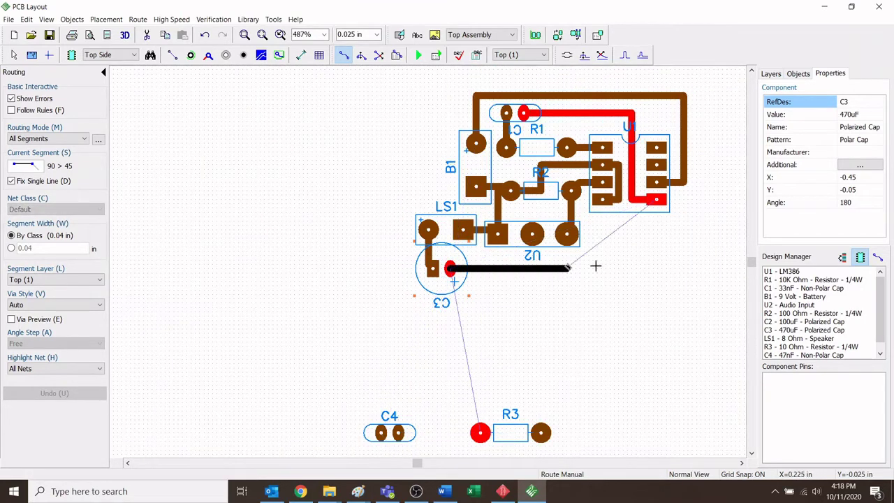
{"action": "left_click", "coordinate": [663, 268]}
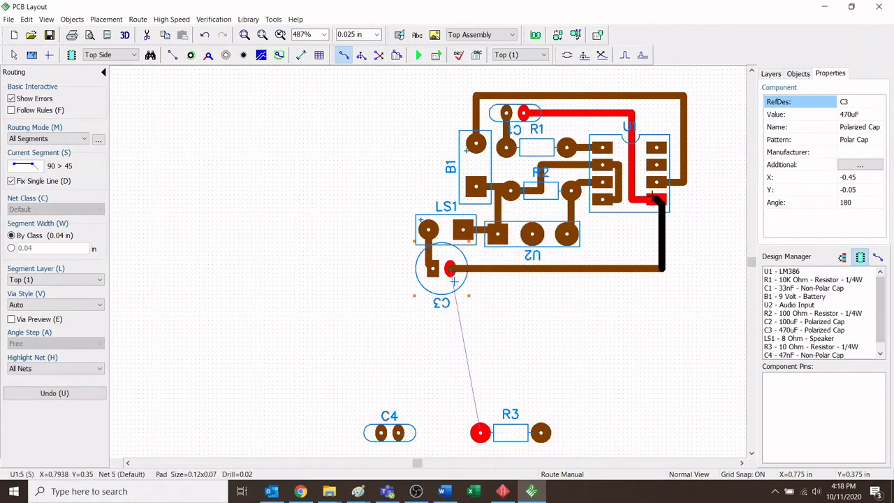
{"action": "left_click", "coordinate": [660, 202]}
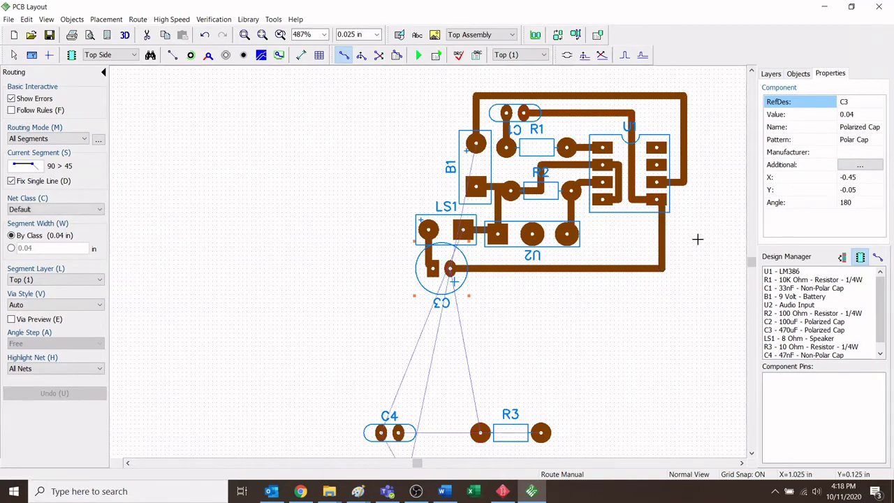
{"action": "key", "text": "Escape"}
- Delete the trace between C3 pin 1 and U1 pin 5, and move resistor R3 beside C3 to X 0, Y -0.05
{"action": "scroll", "coordinate": [506, 398], "scroll_direction": "down", "scroll_amount": 1}
{"action": "left_click_drag", "start_coordinate": [478, 434], "coordinate": [486, 336]}
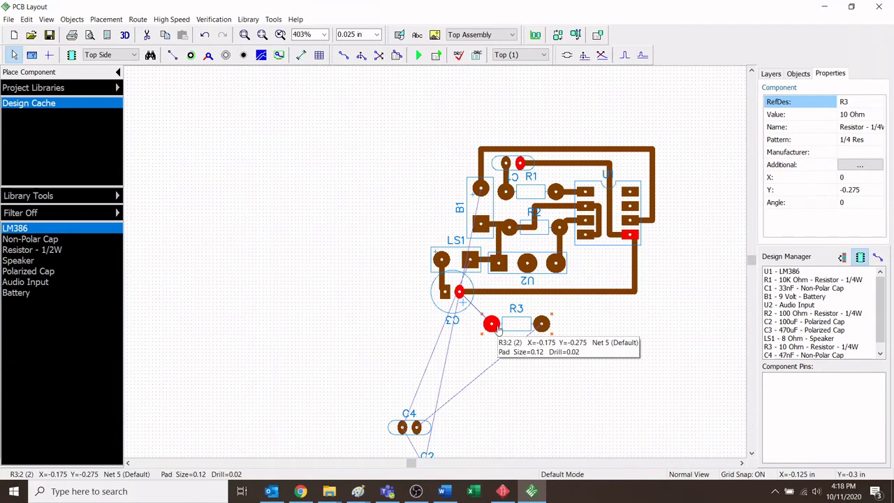
{"action": "left_click", "coordinate": [591, 292]}
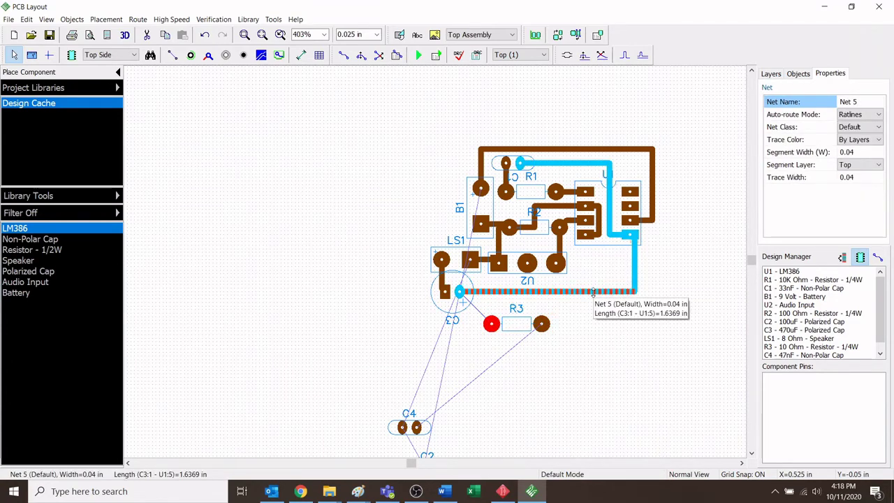
{"action": "left_click", "coordinate": [592, 301]}
{"action": "left_click", "coordinate": [589, 292]}
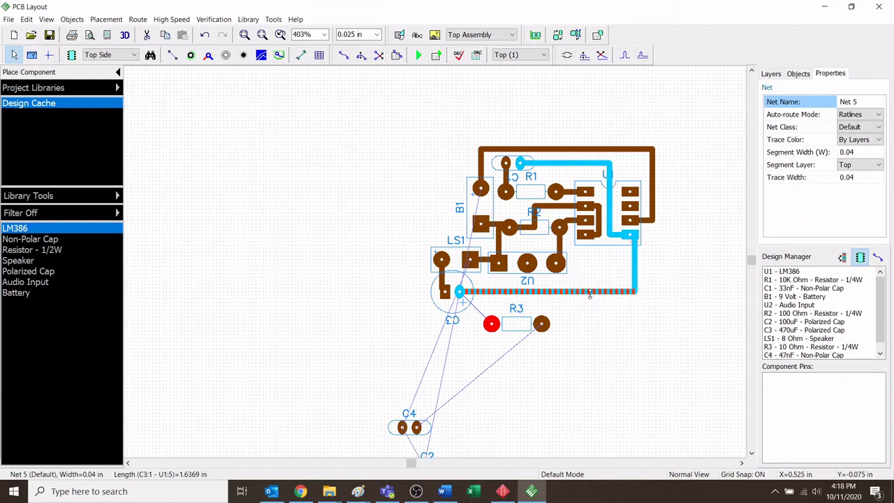
{"action": "key", "text": "Delete"}
{"action": "left_click_drag", "start_coordinate": [523, 323], "coordinate": [521, 293]}
- Route a straight Top-layer trace from C3 pin 1 to R3 pin 2, and leave routing
{"action": "scroll", "coordinate": [527, 360], "scroll_direction": "up", "scroll_amount": 1}
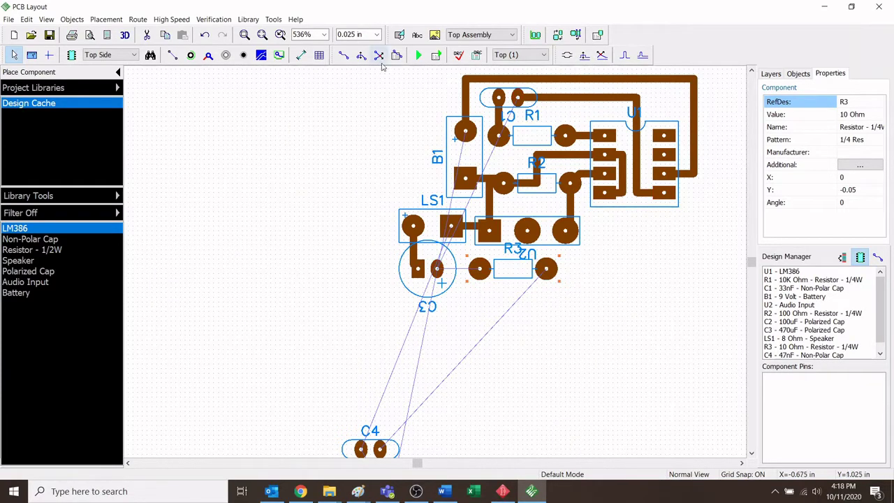
{"action": "left_click", "coordinate": [343, 56]}
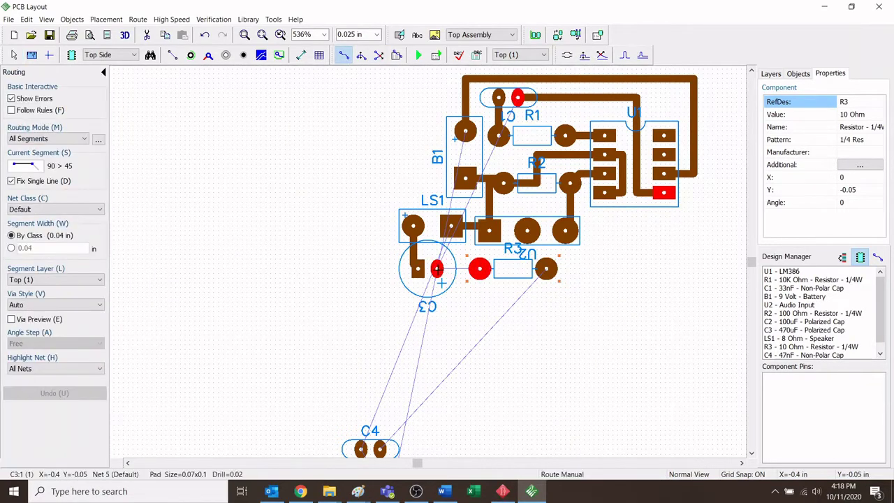
{"action": "left_click", "coordinate": [437, 269]}
{"action": "key", "text": "Escape"}
{"action": "key", "text": "Escape"}
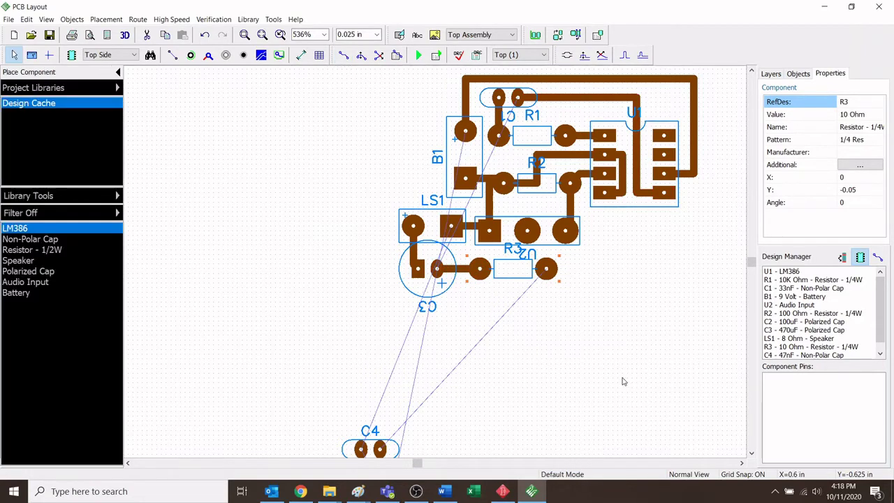
- Move capacitors C4 and C2 up to the right of R3, placing C4 level with R3 at X 0.6, Y -0.05
{"action": "scroll", "coordinate": [627, 379], "scroll_direction": "down", "scroll_amount": 1}
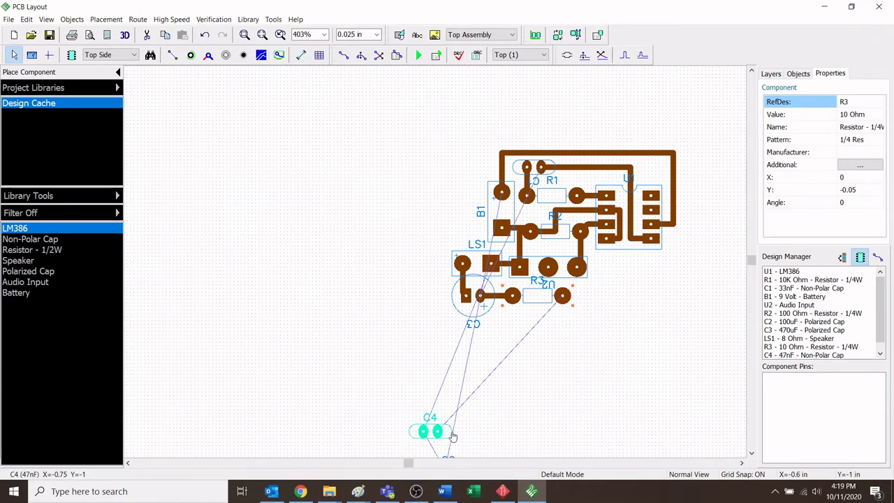
{"action": "mouse_move", "coordinate": [752, 267]}
{"action": "left_mouse_down"}
{"action": "mouse_move", "coordinate": [752, 293]}
{"action": "mouse_move", "coordinate": [752, 277]}
{"action": "left_mouse_up"}
{"action": "left_click_drag", "start_coordinate": [436, 330], "coordinate": [634, 205]}
{"action": "left_click_drag", "start_coordinate": [484, 377], "coordinate": [724, 195]}
{"action": "left_click_drag", "start_coordinate": [752, 270], "coordinate": [753, 262]}
{"action": "scroll", "coordinate": [618, 295], "scroll_direction": "up", "scroll_amount": 3}
{"action": "left_click_drag", "start_coordinate": [618, 295], "coordinate": [615, 285]}
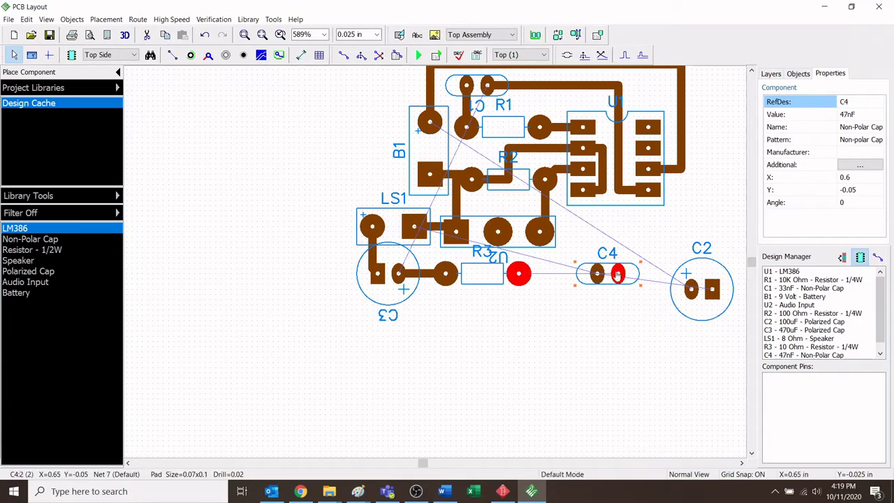
- Rotate C4 to 180 degrees, move it to X 0.425, Y -0.05, and connect it to R3's right pad with a Top-layer trace
{"action": "key", "text": "r"}
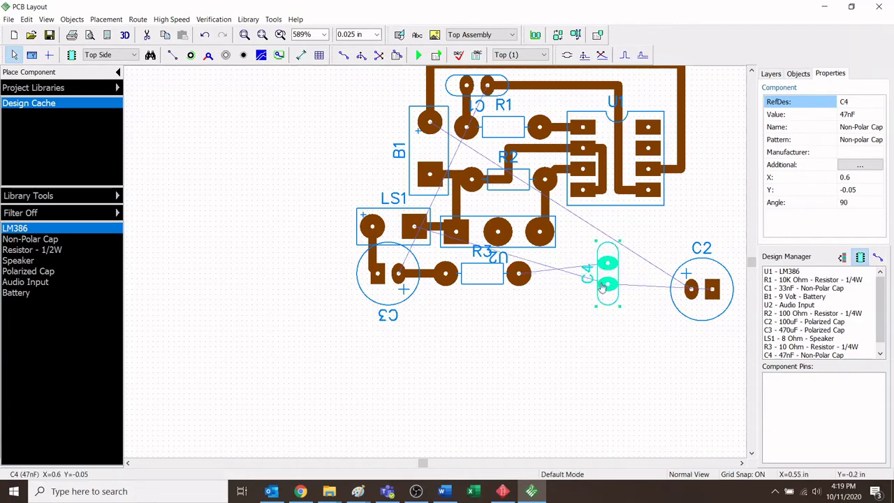
{"action": "key", "text": "r"}
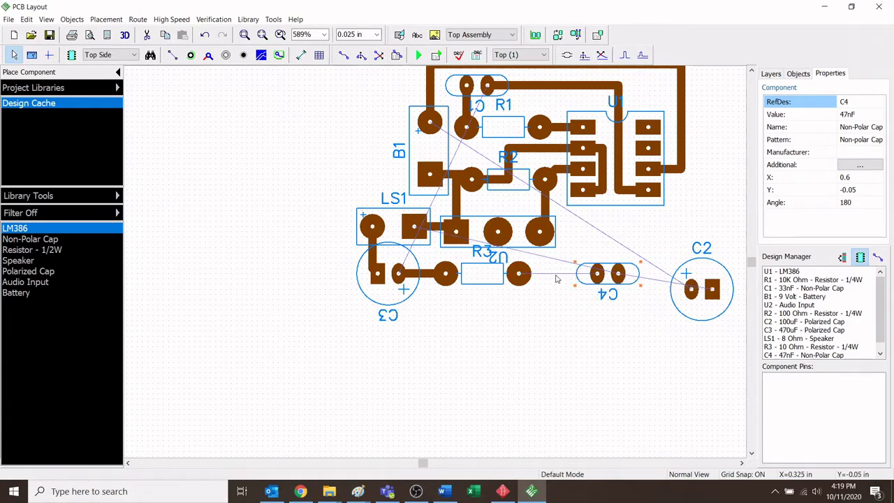
{"action": "left_click_drag", "start_coordinate": [595, 276], "coordinate": [564, 277]}
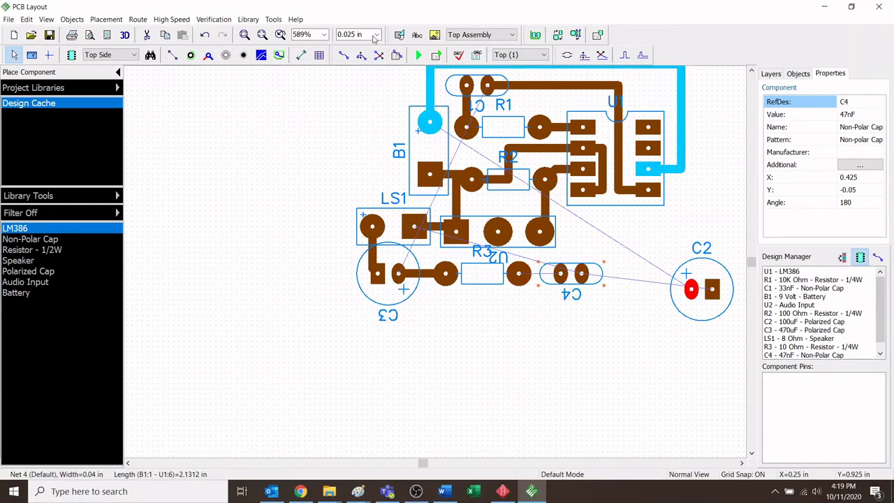
{"action": "left_click", "coordinate": [343, 55]}
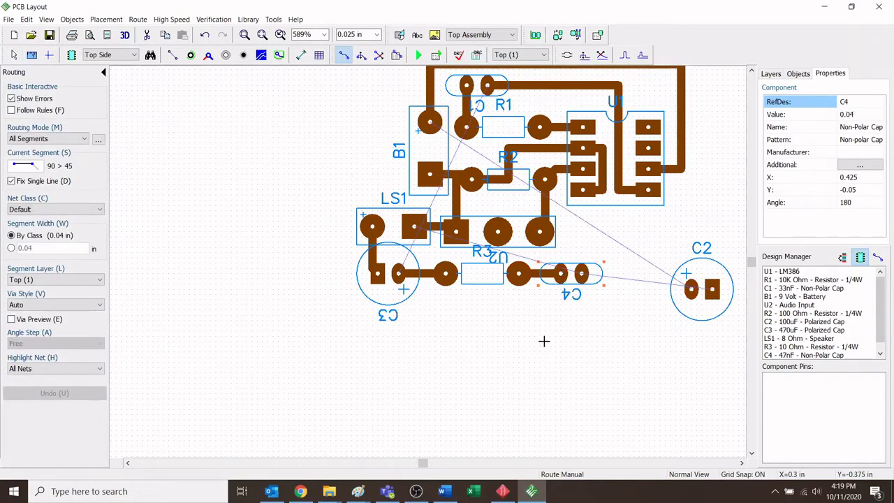
{"action": "key", "text": "Escape"}
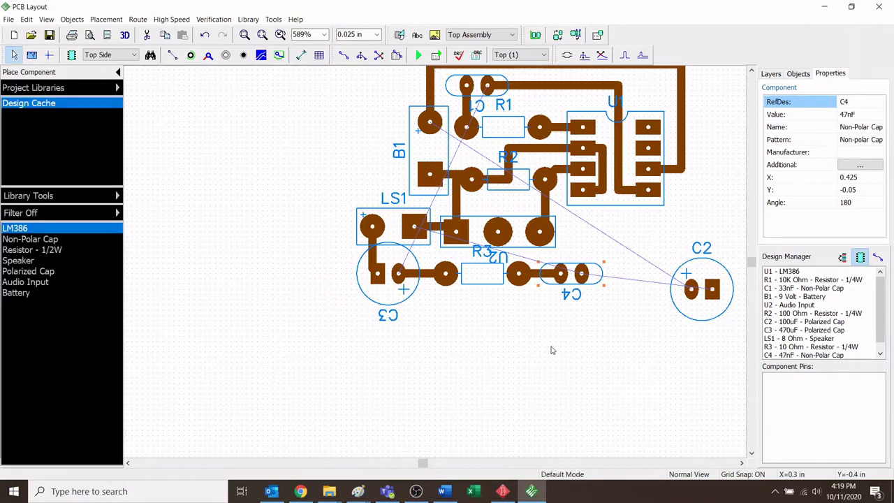
- Move capacitor C2 below U1 to X 0.725, Y 0.1 and rotate it to 180 degrees
{"action": "left_click_drag", "start_coordinate": [718, 301], "coordinate": [669, 280]}
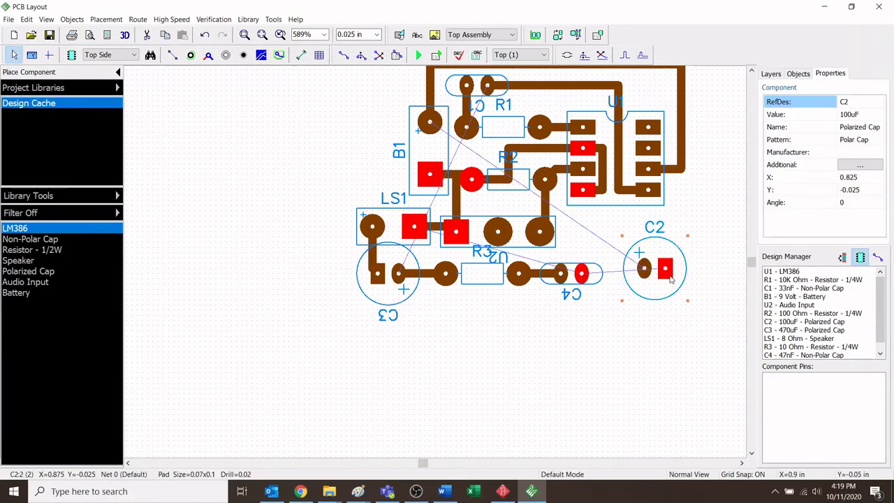
{"action": "left_click", "coordinate": [667, 276]}
{"action": "key", "text": "r"}
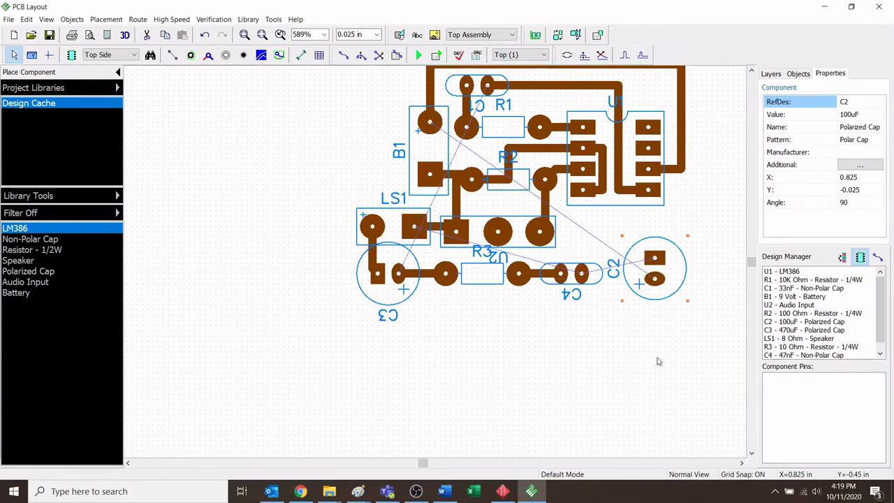
{"action": "left_click_drag", "start_coordinate": [649, 276], "coordinate": [630, 244]}
{"action": "key", "text": "r"}
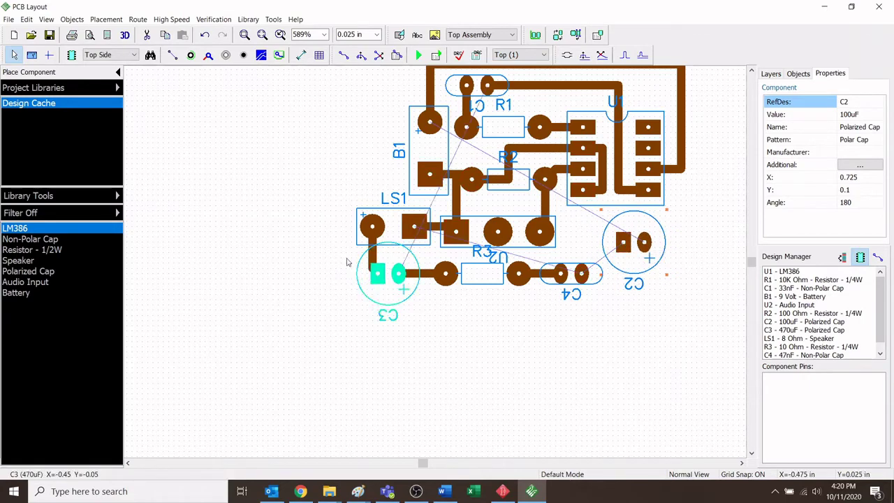
- Route a right-angled Top-layer trace from C4 pin 1 up to C2 pin 2, and leave routing
{"action": "left_click", "coordinate": [345, 55]}
{"action": "left_click", "coordinate": [581, 274]}
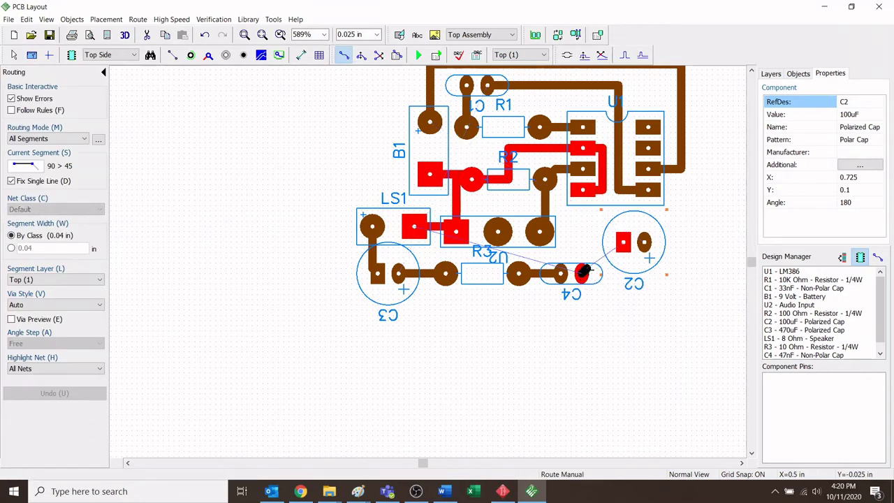
{"action": "left_click", "coordinate": [626, 274]}
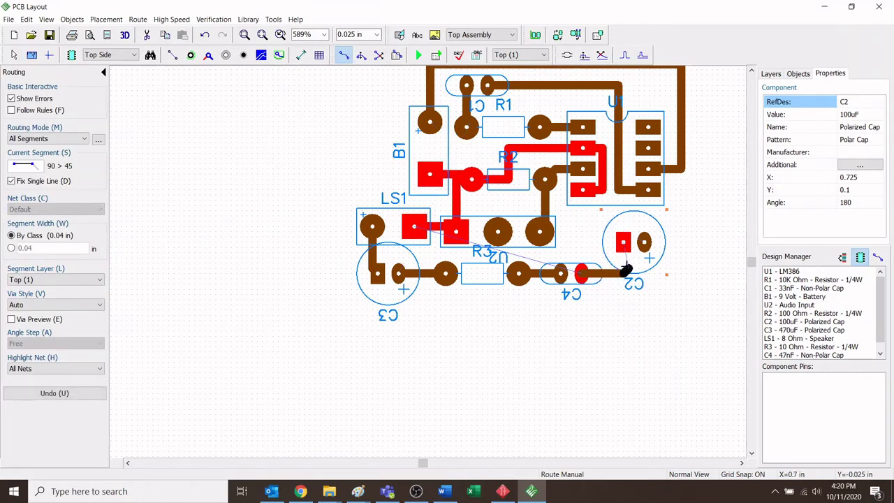
{"action": "left_click", "coordinate": [622, 245]}
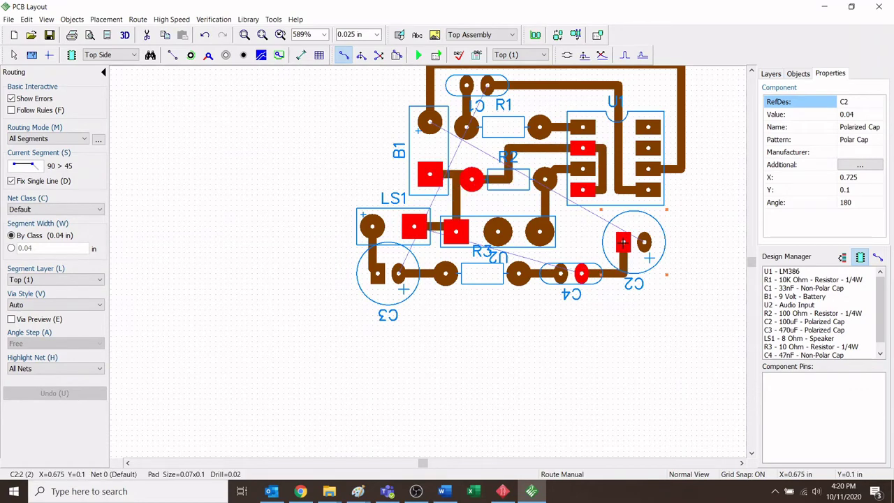
{"action": "key", "text": "Escape"}
- Route a Top-layer trace from C2 pin 1 out and up to the existing Net 4 trace beside U1 pin 6
{"action": "scroll", "coordinate": [717, 263], "scroll_direction": "up", "scroll_amount": 3}
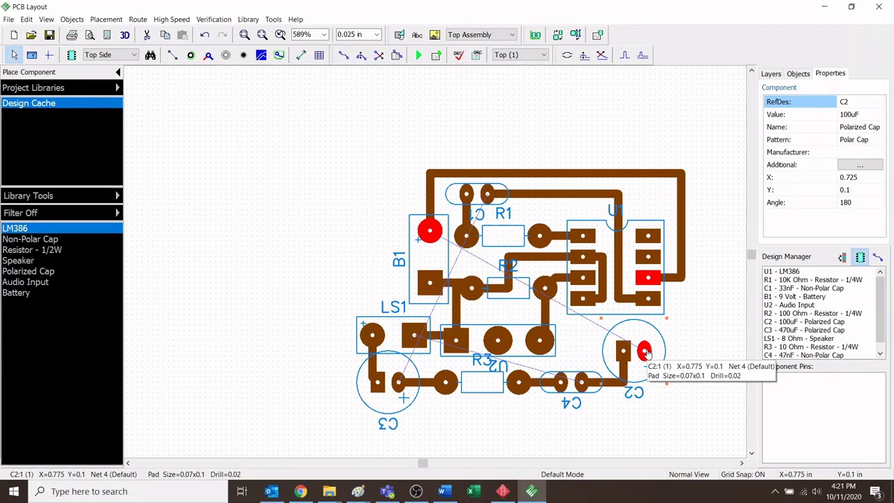
{"action": "left_click", "coordinate": [344, 56]}
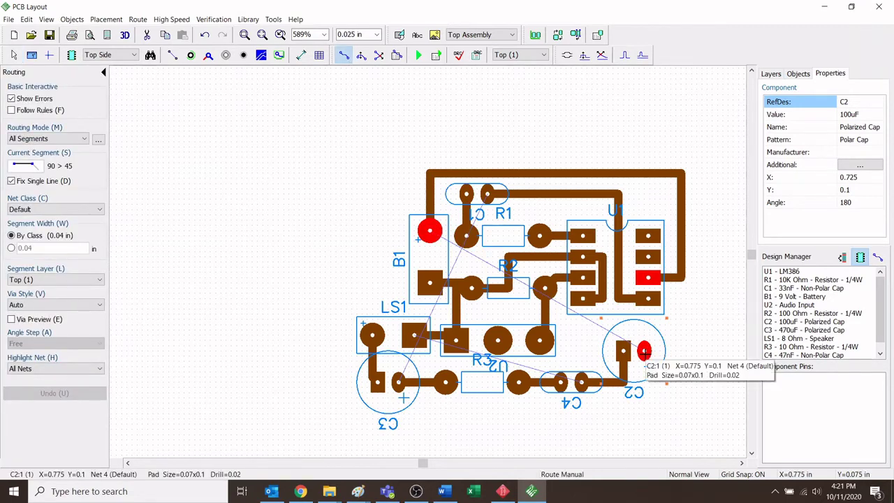
{"action": "left_click", "coordinate": [644, 351]}
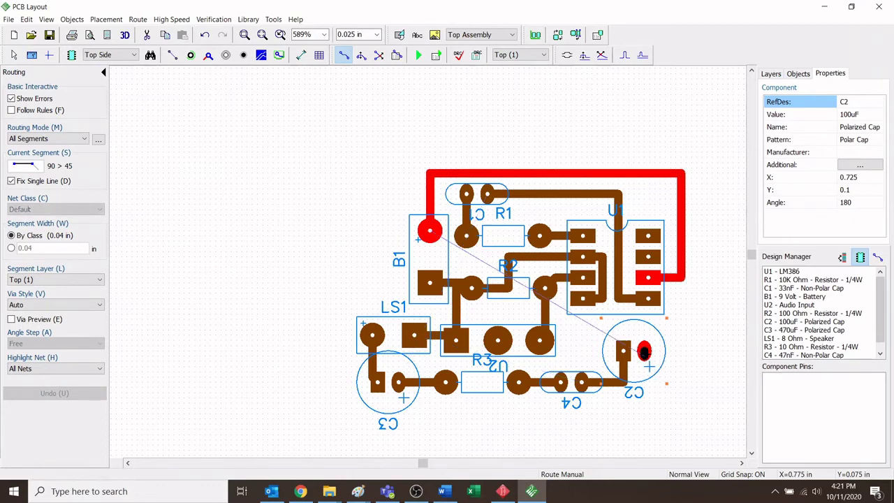
{"action": "left_click", "coordinate": [681, 351]}
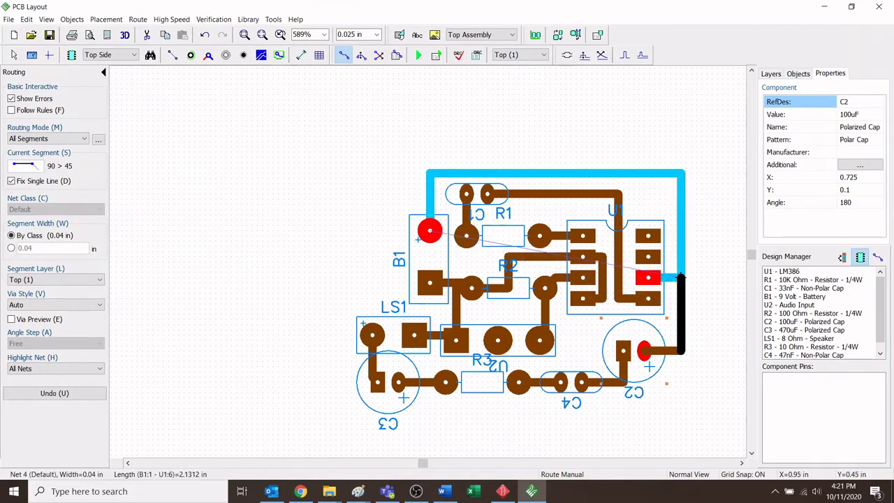
{"action": "left_click", "coordinate": [680, 277]}
- Route a vertical Top-layer trace from U1's lower-left pad down to C4 pin 1, and leave routing
{"action": "scroll", "coordinate": [256, 369], "scroll_direction": "down", "scroll_amount": 1}
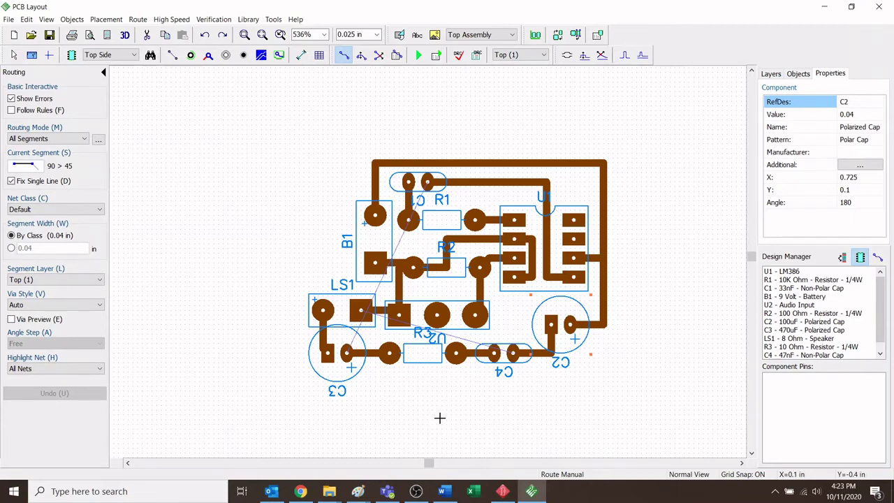
{"action": "scroll", "coordinate": [440, 417], "scroll_direction": "up", "scroll_amount": 2}
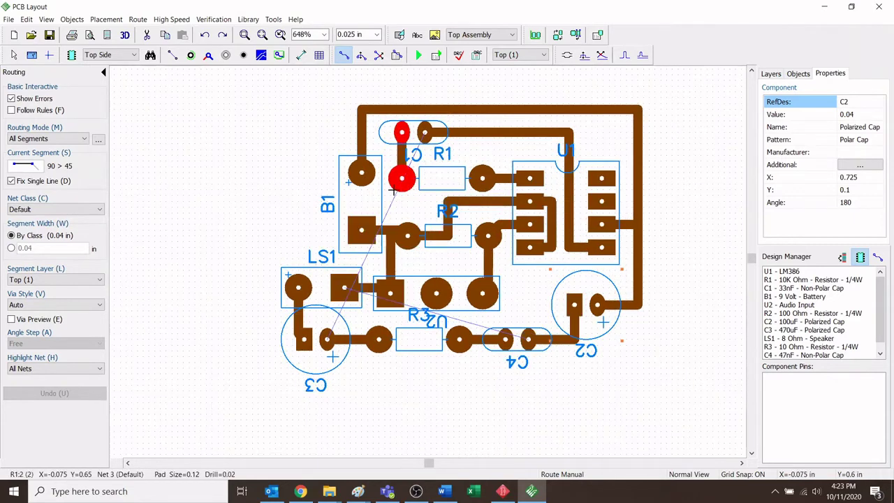
{"action": "scroll", "coordinate": [392, 206], "scroll_direction": "up", "scroll_amount": 4}
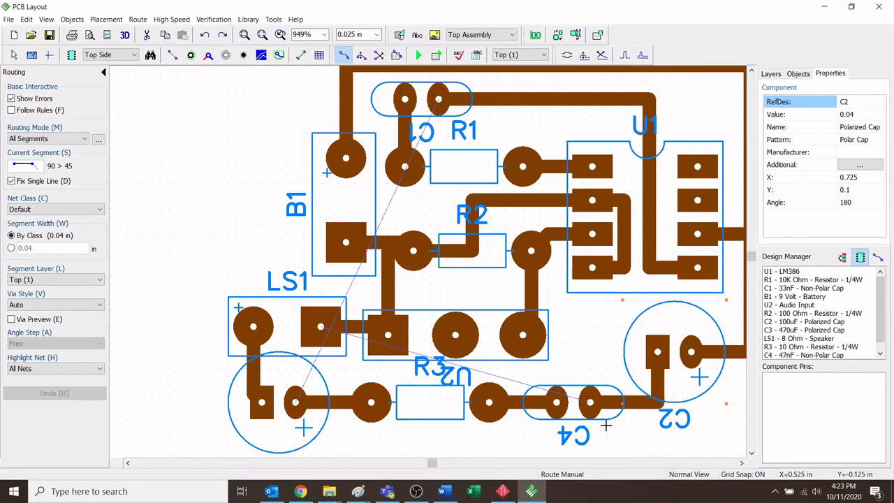
{"action": "scroll", "coordinate": [749, 336], "scroll_direction": "down", "scroll_amount": 2}
{"action": "left_click_drag", "start_coordinate": [752, 255], "coordinate": [754, 261]}
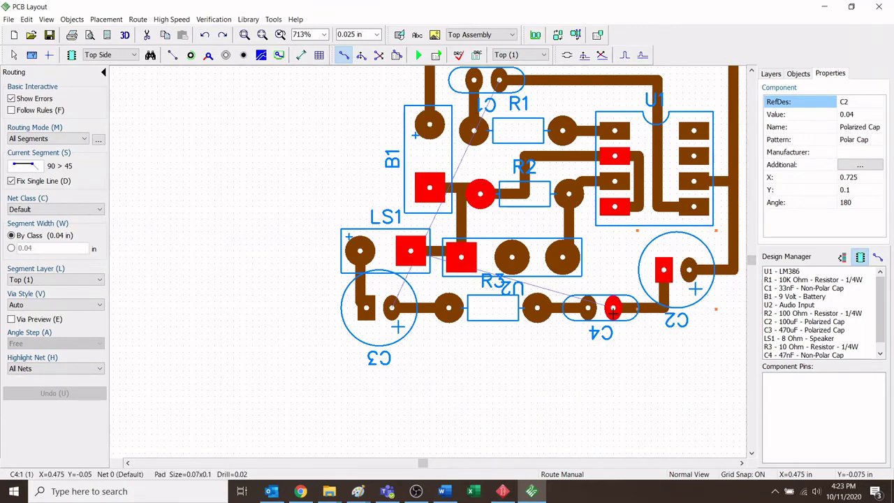
{"action": "scroll", "coordinate": [613, 308], "scroll_direction": "up", "scroll_amount": 2}
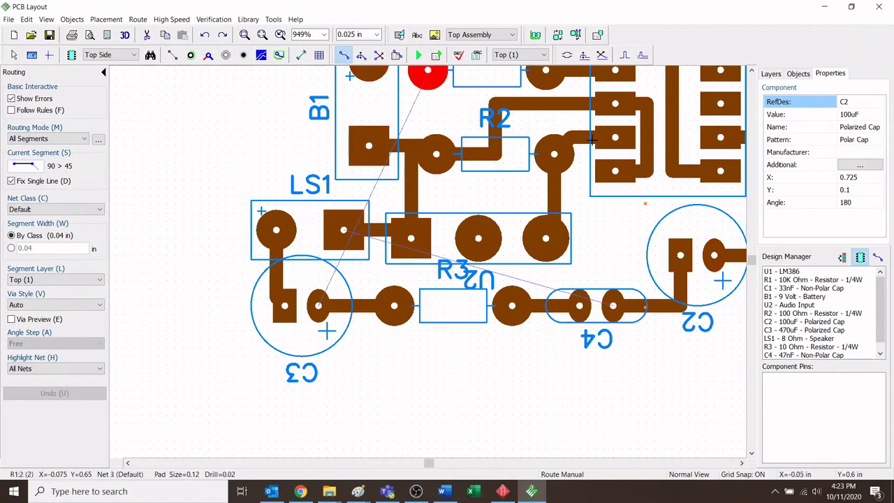
{"action": "left_click", "coordinate": [615, 171]}
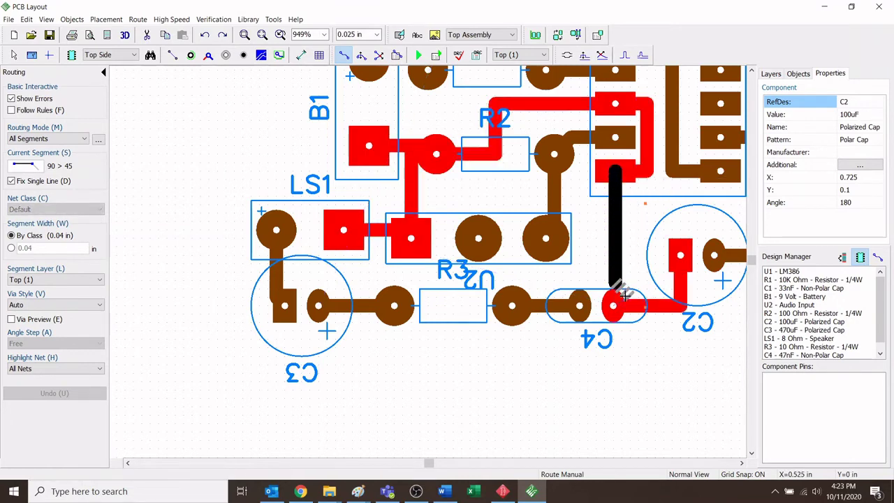
{"action": "left_click", "coordinate": [614, 305]}
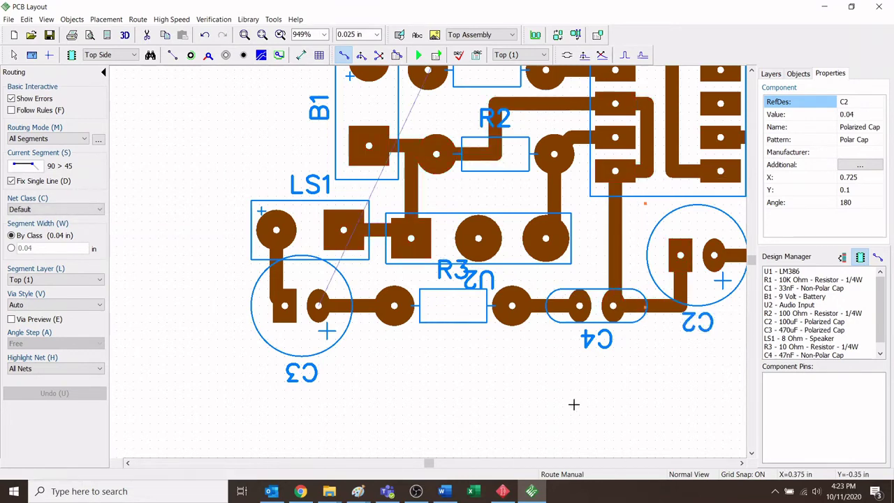
{"action": "scroll", "coordinate": [567, 404], "scroll_direction": "down", "scroll_amount": 2}
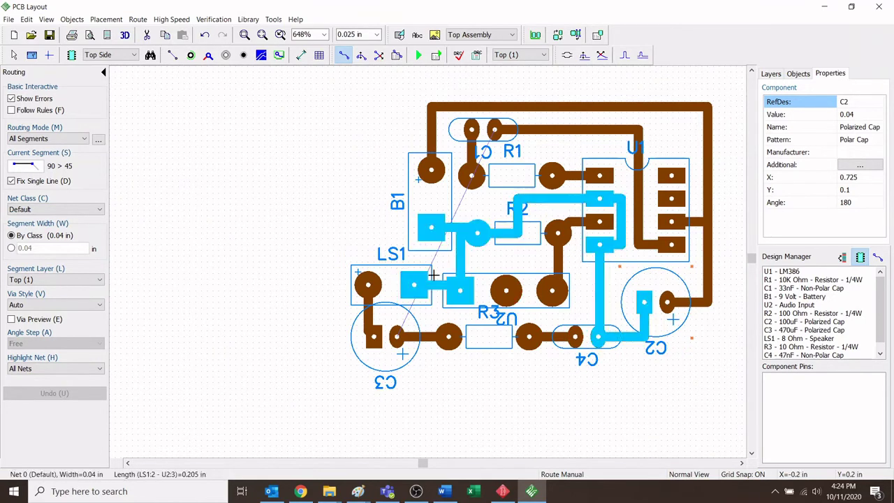
{"action": "key", "text": "Escape"}
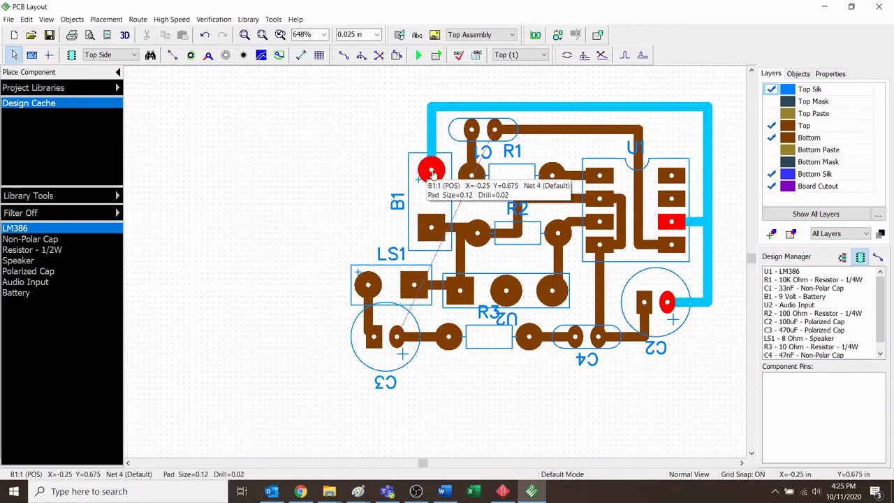
- Move battery B1 to X -0.35, Y 0.575, and reshape the Net 0 trace between R2 and U1 pin 2 into a diagonal
{"action": "left_click_drag", "start_coordinate": [431, 176], "coordinate": [413, 175]}
{"action": "scroll", "coordinate": [476, 262], "scroll_direction": "up", "scroll_amount": 1}
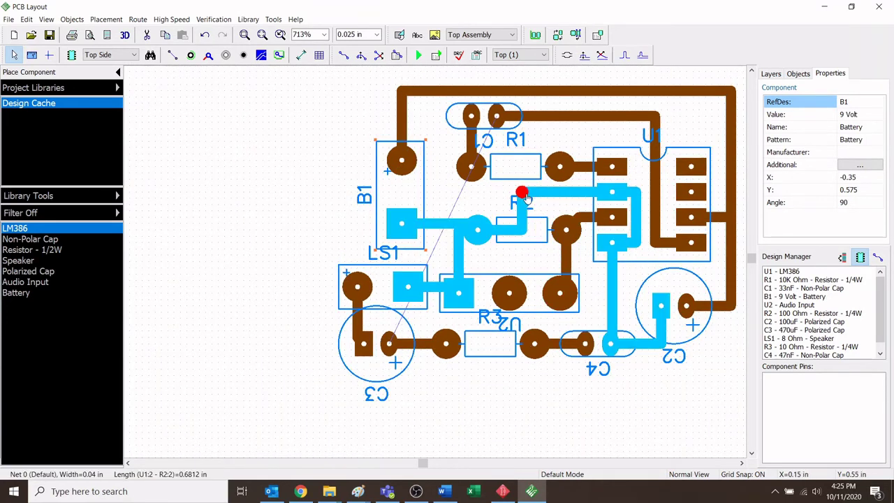
{"action": "left_click", "coordinate": [525, 196]}
{"action": "mouse_move", "coordinate": [526, 195]}
{"action": "left_mouse_down"}
{"action": "mouse_move", "coordinate": [524, 225]}
{"action": "mouse_move", "coordinate": [541, 217]}
{"action": "left_mouse_up"}
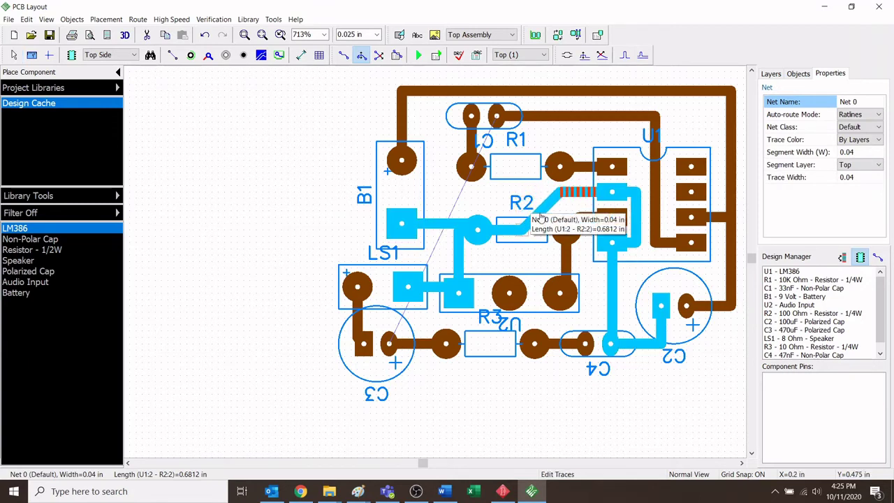
{"action": "left_click", "coordinate": [289, 249]}
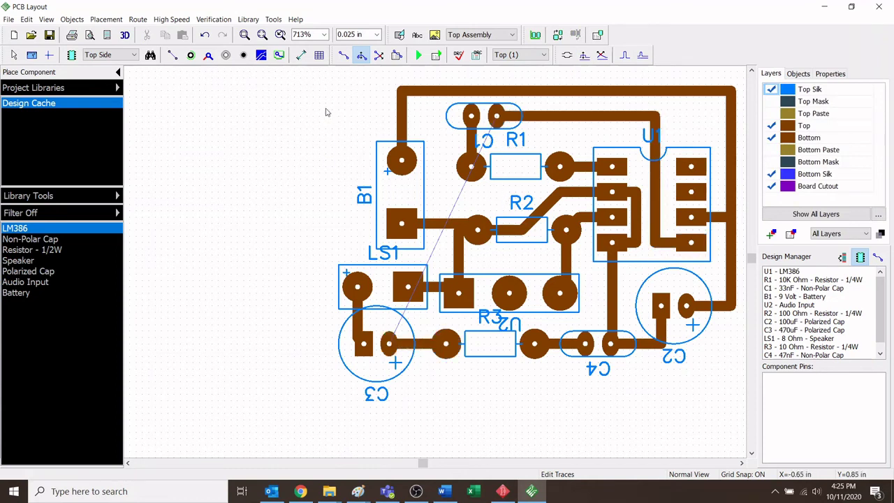
- Route a Top-layer trace from the Net 5 trace beside C1 through R1, across B1, and around LS1 and C3 to C3 pin 1
{"action": "key", "text": "F11"}
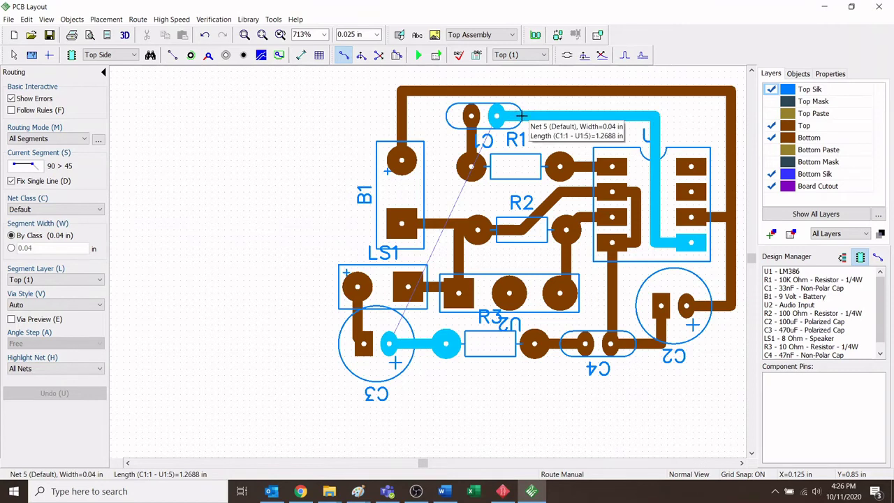
{"action": "left_click", "coordinate": [522, 116]}
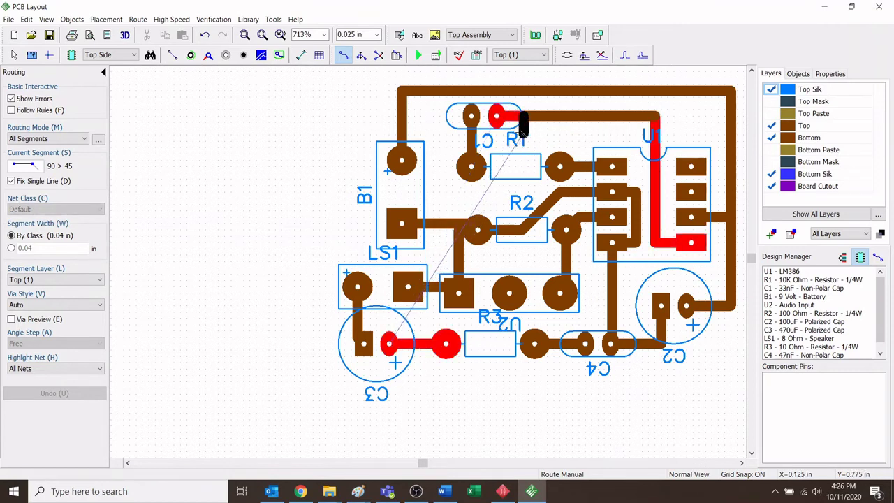
{"action": "left_click", "coordinate": [521, 173]}
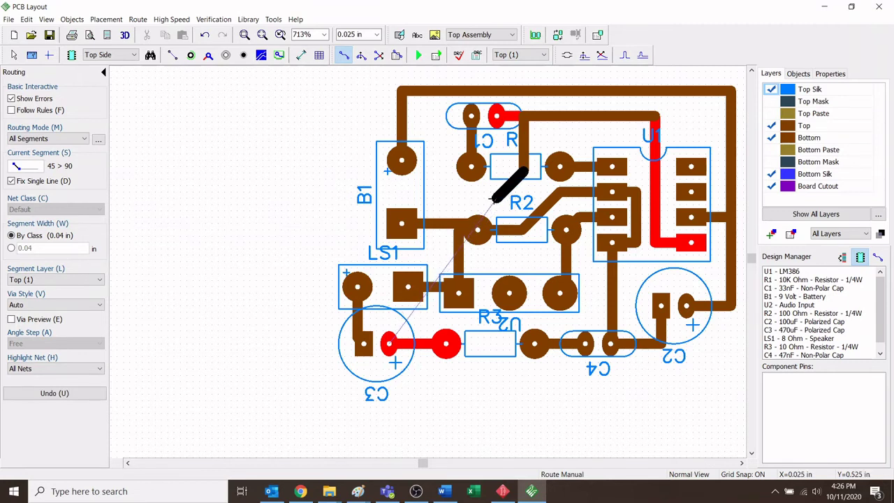
{"action": "left_click", "coordinate": [494, 197]}
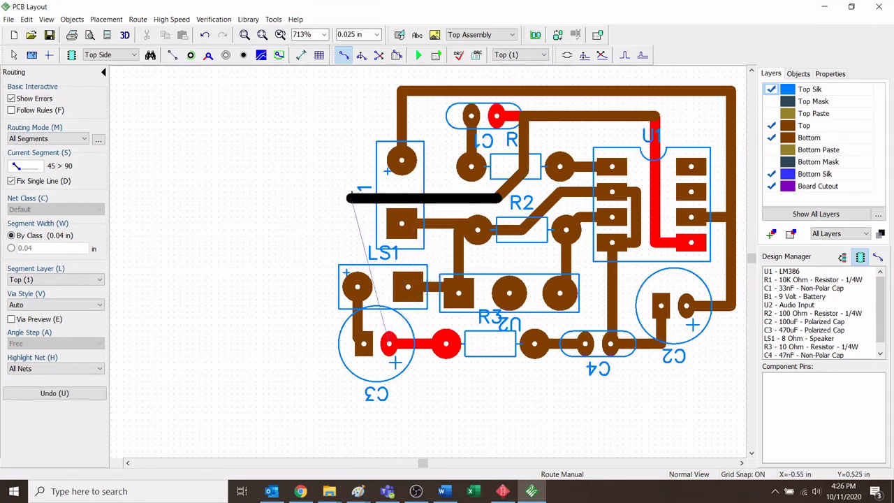
{"action": "left_click", "coordinate": [344, 198]}
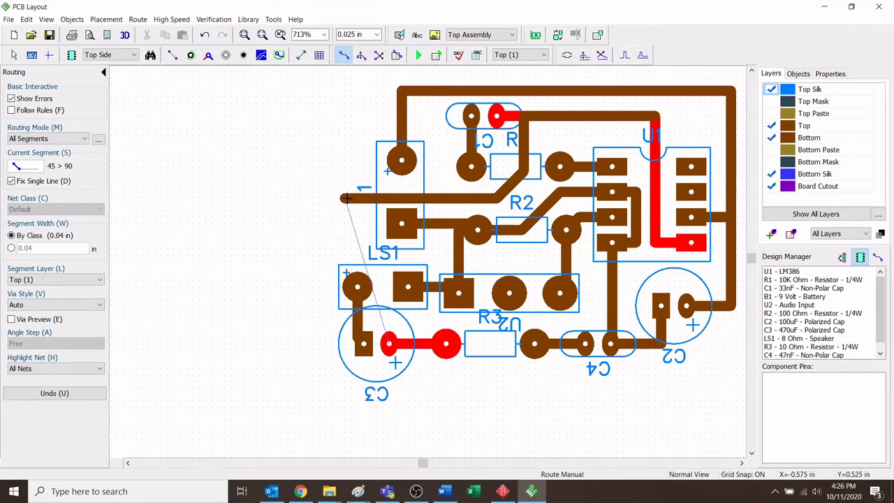
{"action": "left_click", "coordinate": [319, 199]}
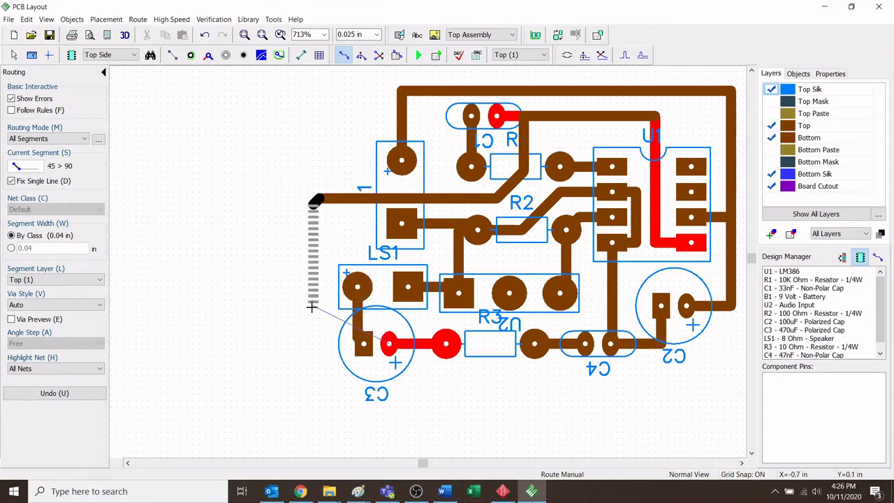
{"action": "left_click", "coordinate": [320, 370]}
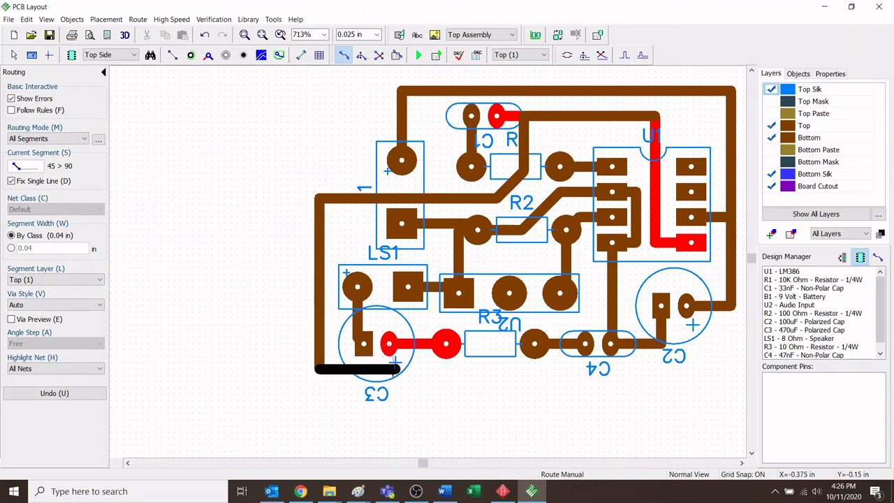
{"action": "left_click", "coordinate": [389, 370]}
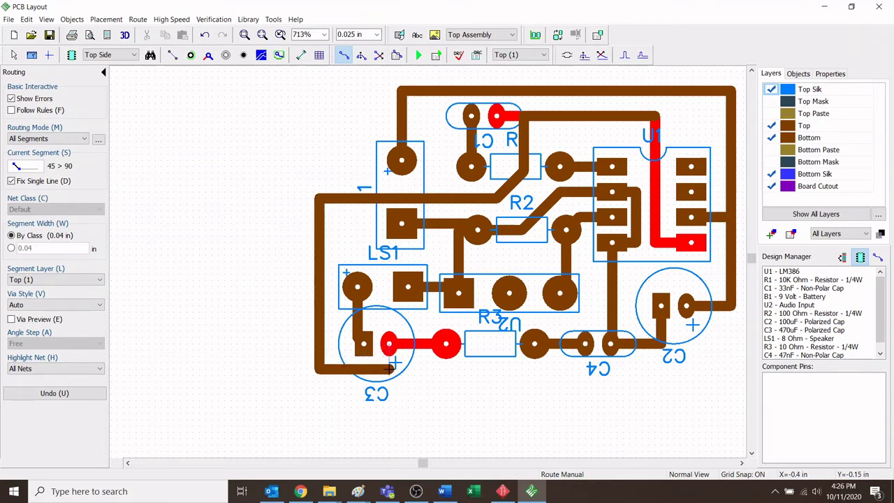
{"action": "left_click", "coordinate": [389, 344]}
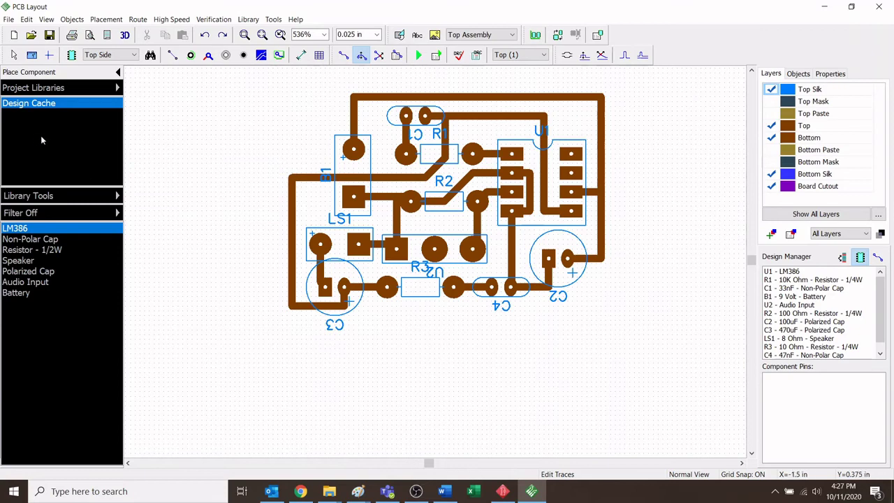
- Bevel the upper-right corner of the outer Net 4 trace above U1 into a long diagonal
{"action": "left_click", "coordinate": [14, 55]}
{"action": "scroll", "coordinate": [601, 97], "scroll_direction": "up", "scroll_amount": 1}
{"action": "left_click", "coordinate": [599, 95]}
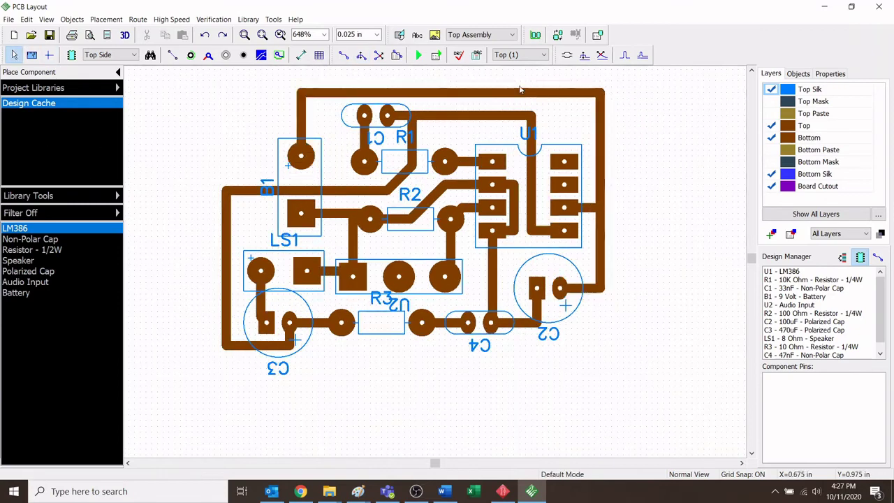
{"action": "left_click", "coordinate": [601, 96]}
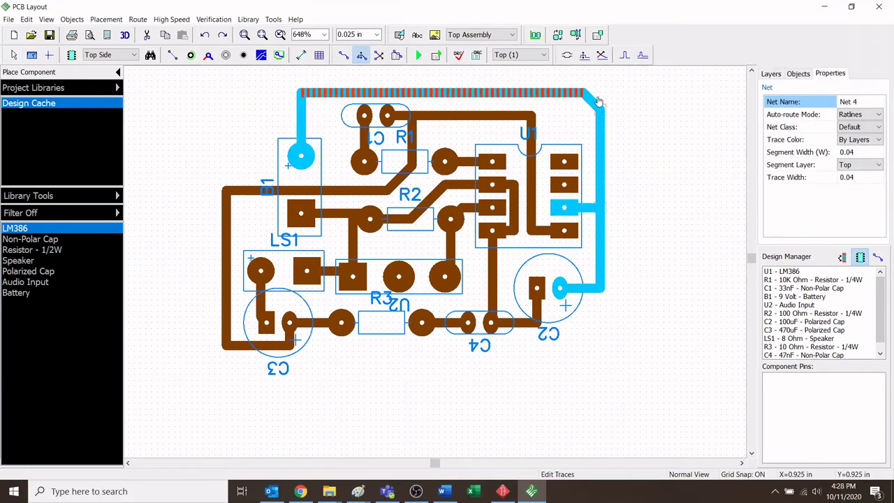
{"action": "left_click_drag", "start_coordinate": [597, 96], "coordinate": [560, 120]}
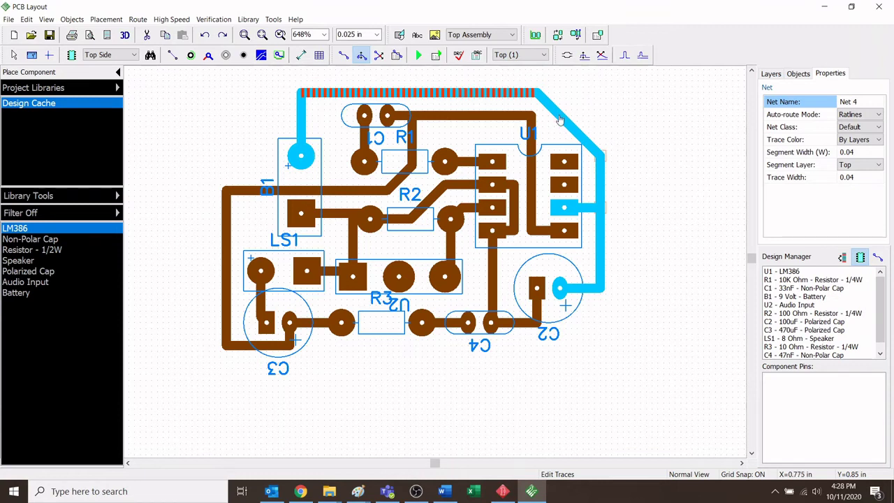
{"action": "left_click", "coordinate": [662, 129]}
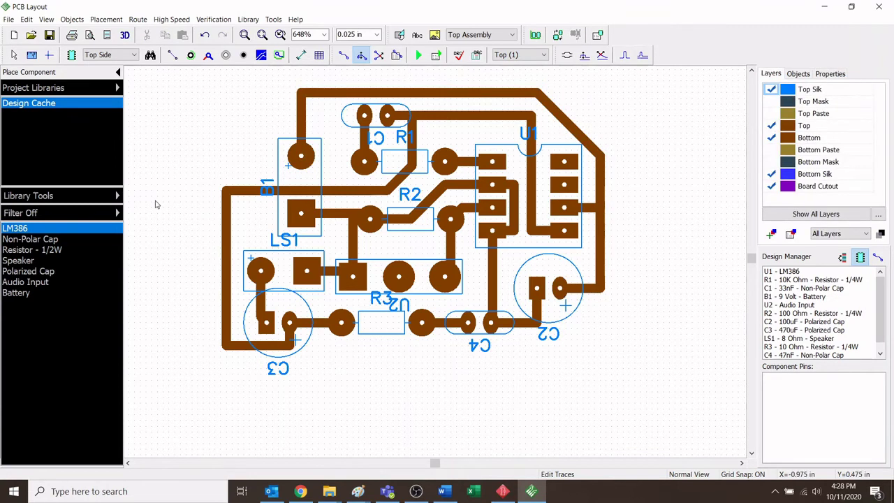
- Bevel the Net 4 trace corner above B1 into a diagonal leading down to the battery's positive pad
{"action": "left_click", "coordinate": [300, 91]}
{"action": "left_click_drag", "start_coordinate": [300, 91], "coordinate": [327, 120]}
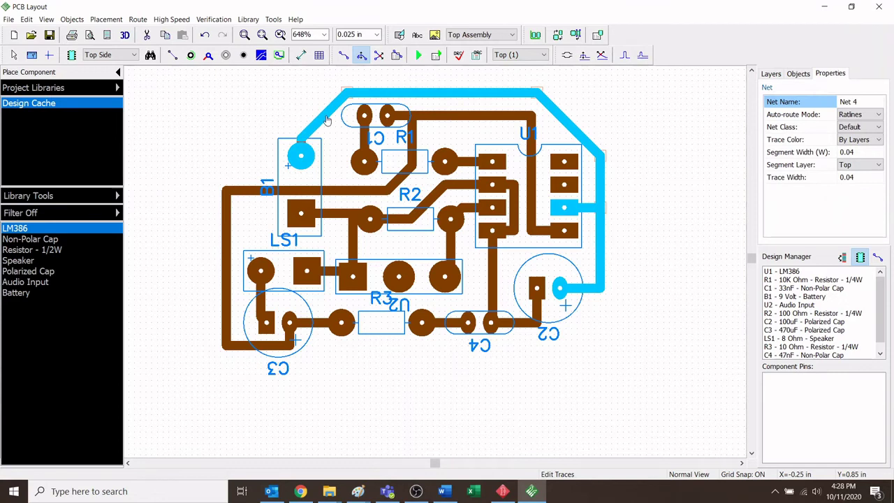
{"action": "left_click", "coordinate": [225, 124]}
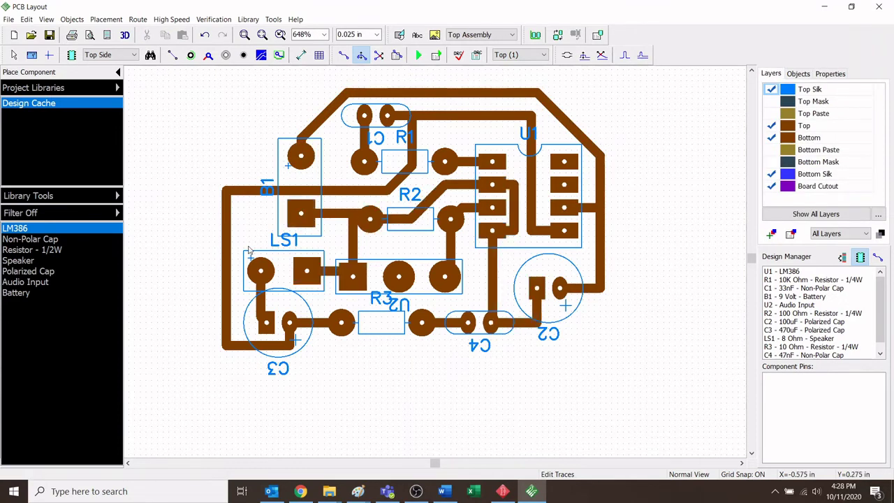
- Shift the vertical Net 5 trace segment closer to LS1, and bevel the Net 4 trace corner beside C2
{"action": "scroll", "coordinate": [249, 250], "scroll_direction": "down", "scroll_amount": 1}
{"action": "left_click", "coordinate": [280, 238]}
{"action": "key", "text": "Escape"}
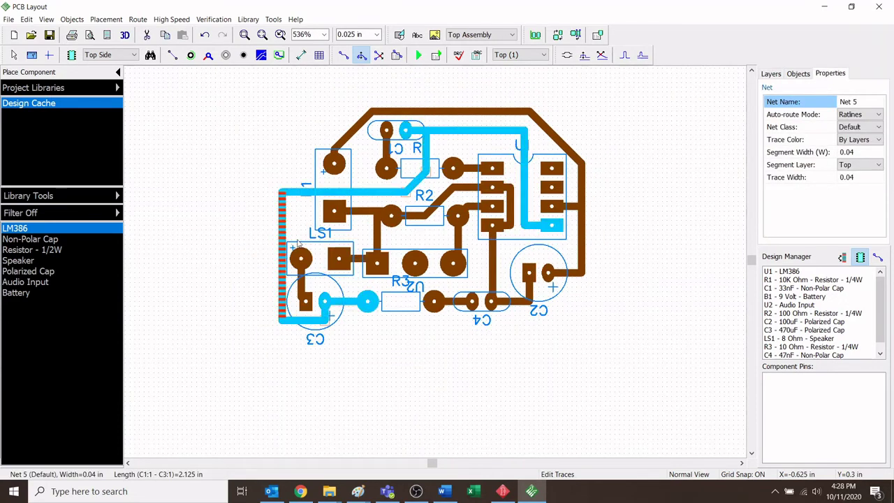
{"action": "left_click", "coordinate": [581, 274]}
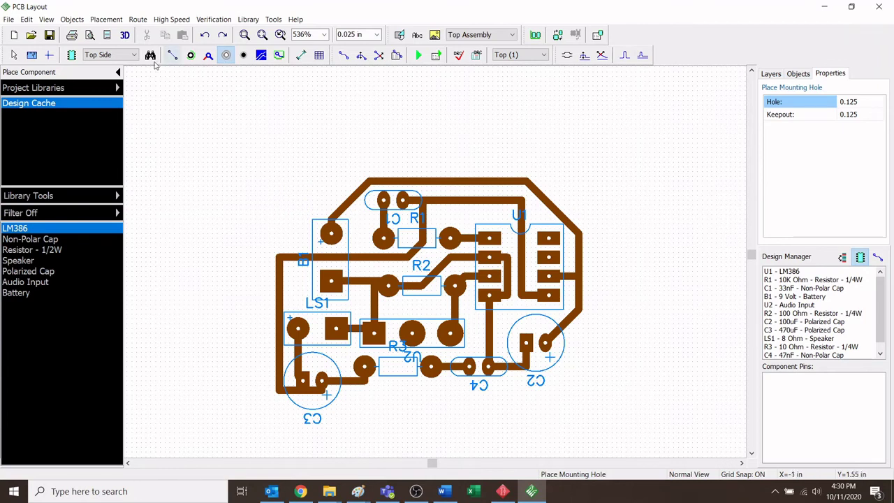
- Place two 0.125 mounting holes, one above and left of B1 and one below and right of C2
{"action": "key", "text": "Escape"}
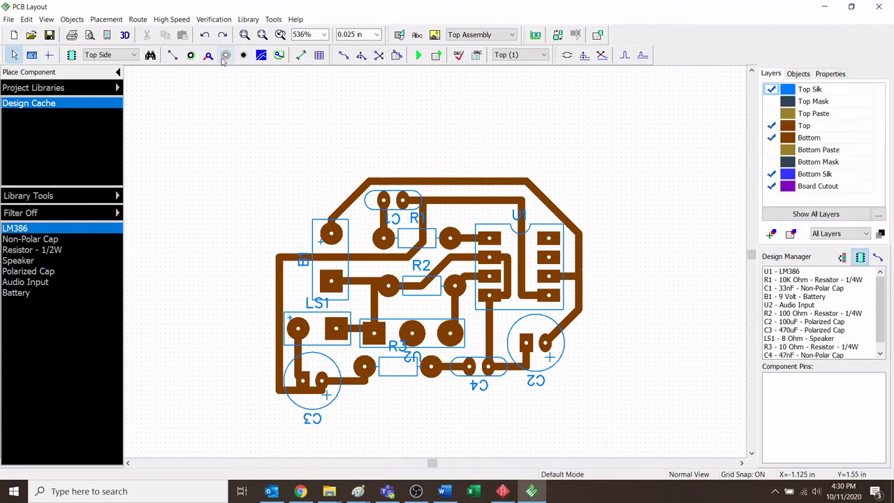
{"action": "left_click", "coordinate": [225, 56]}
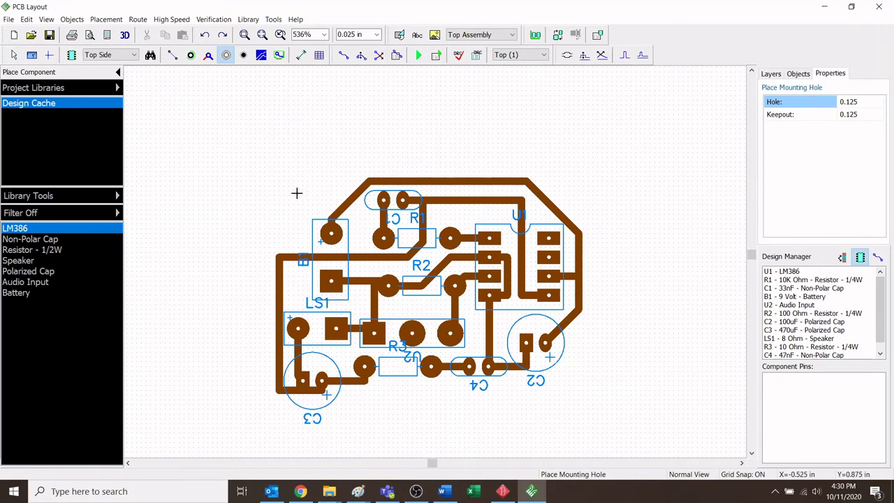
{"action": "scroll", "coordinate": [298, 196], "scroll_direction": "up", "scroll_amount": 3}
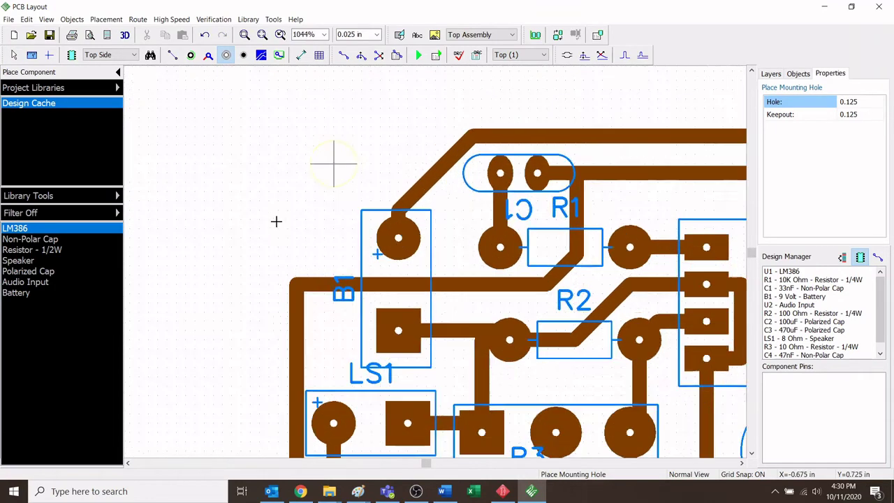
{"action": "scroll", "coordinate": [326, 161], "scroll_direction": "down", "scroll_amount": 4}
{"action": "scroll", "coordinate": [487, 328], "scroll_direction": "up", "scroll_amount": 1}
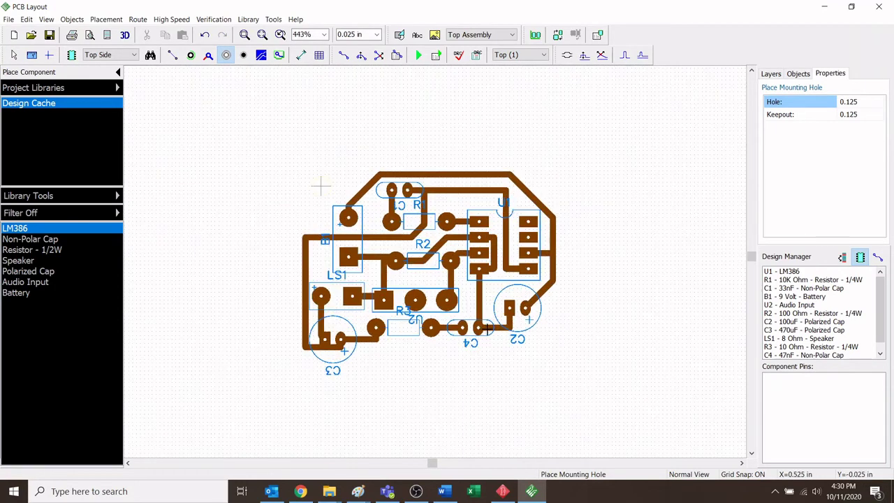
{"action": "left_click", "coordinate": [549, 336]}
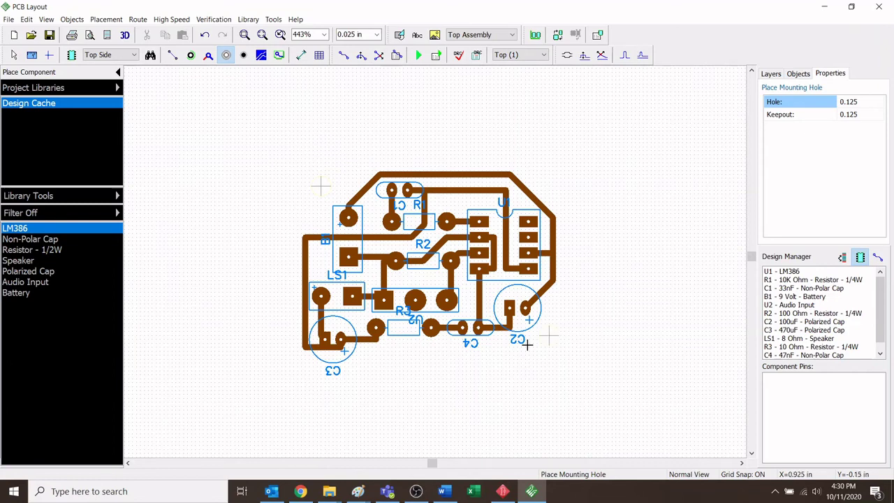
- Check the Top layer of the board in the print preview, and return to the layout
{"action": "left_click", "coordinate": [8, 21]}
{"action": "mouse_move", "coordinate": [27, 23]}
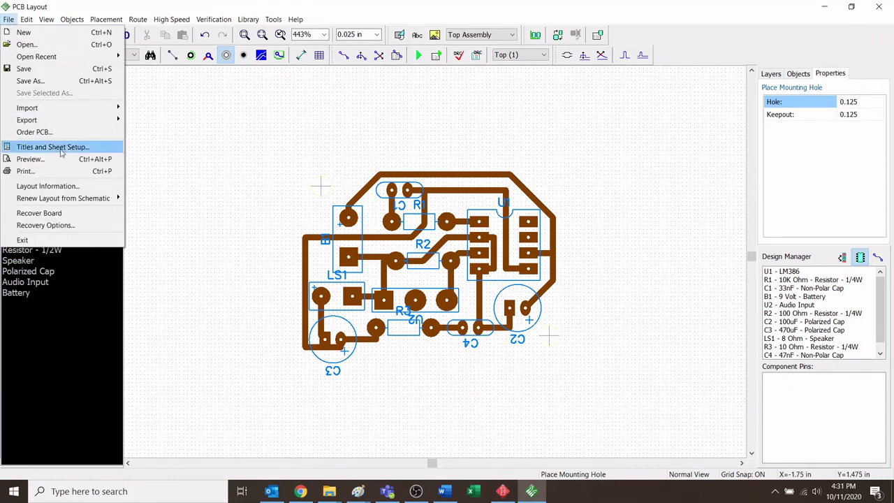
{"action": "left_click", "coordinate": [63, 160]}
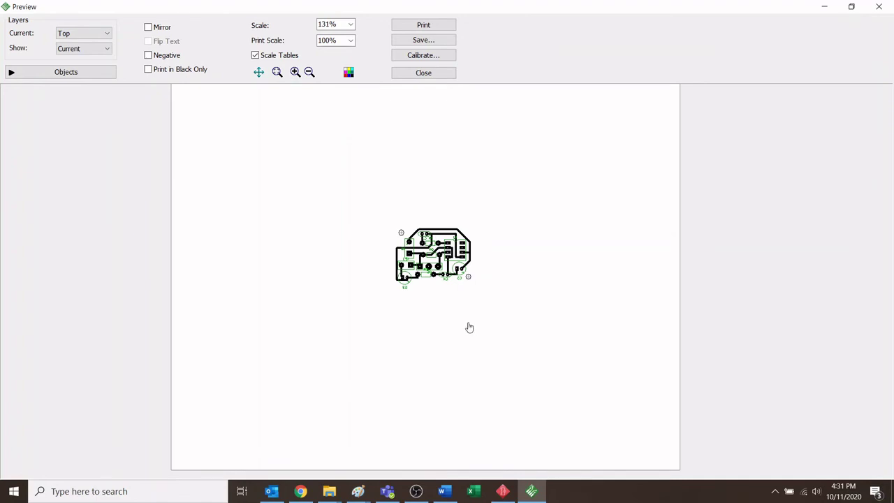
{"action": "left_click", "coordinate": [424, 73]}
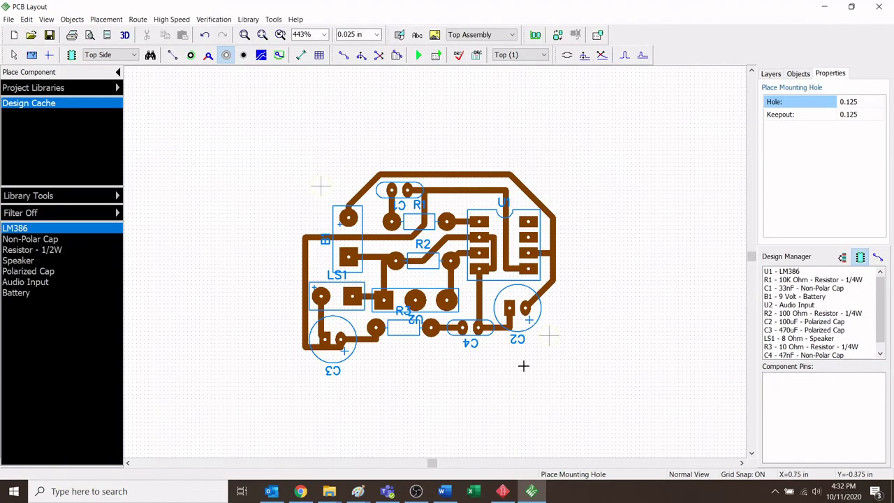
- Save the layout in the DIPTRACE TUTORIAL folder as a DipTrace file named with the last name followed by "Monobox"
{"action": "left_click", "coordinate": [8, 20]}
{"action": "mouse_move", "coordinate": [26, 20]}
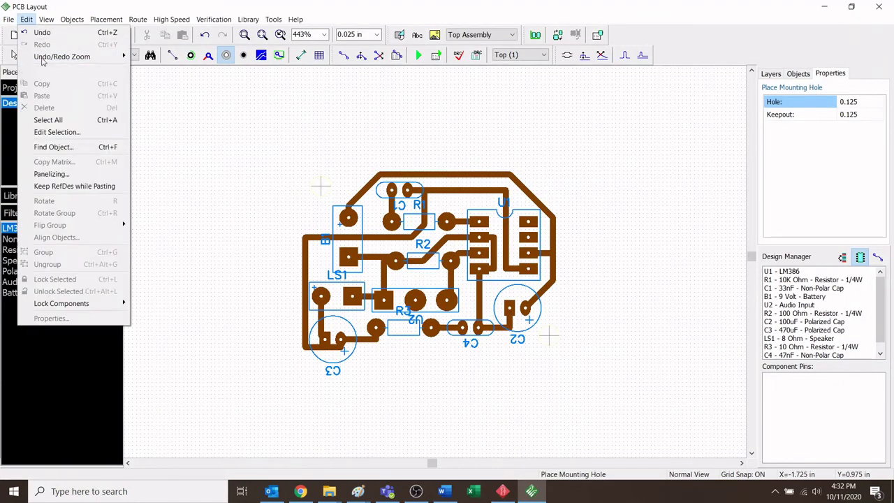
{"action": "left_click", "coordinate": [42, 79]}
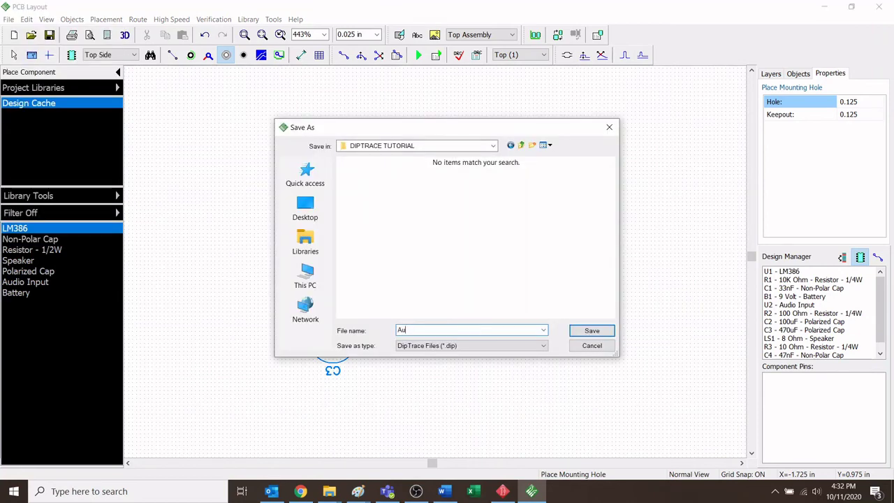
{"action": "type", "text": "Au Monob"}
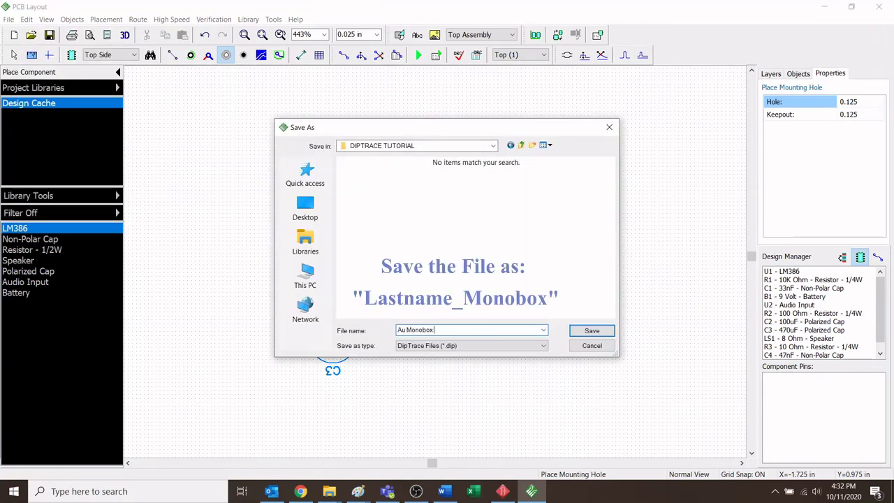
{"action": "type", "text": "ox"}
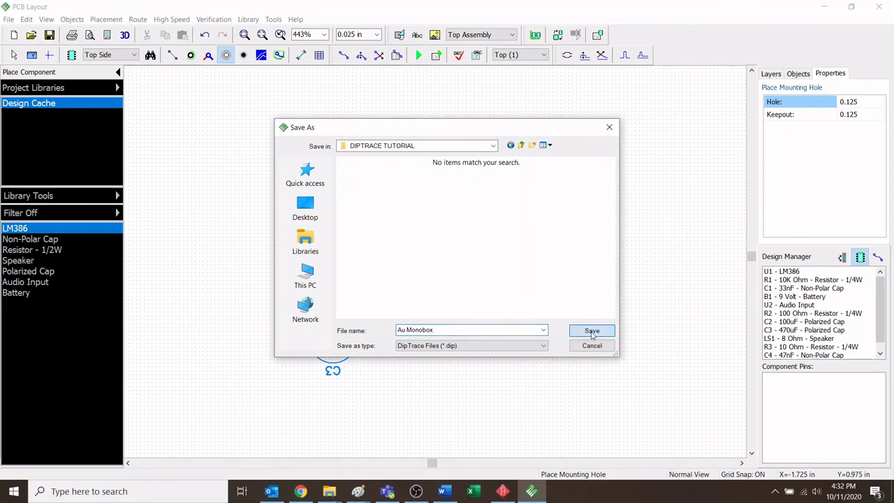
{"action": "left_click", "coordinate": [591, 330]}
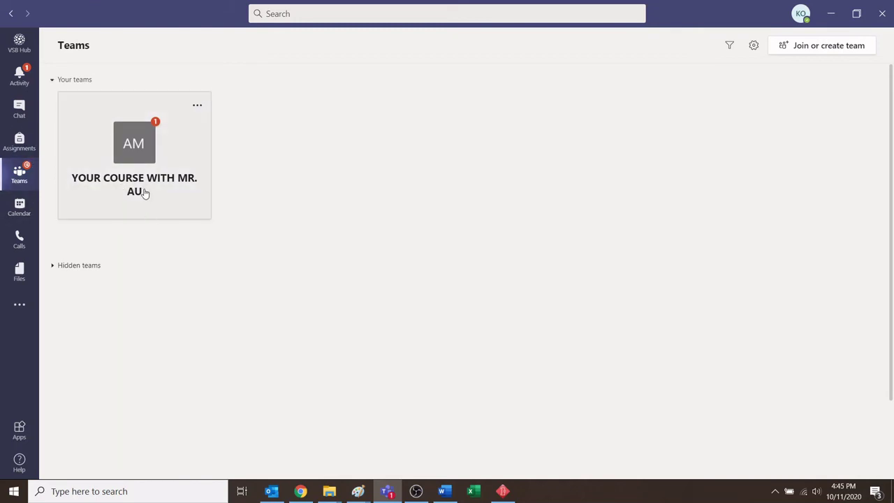
- Open "Assignment 3: Learn DipTrace to Make a Printed Circuit Board" from the course team's assignments and look over its instructions
{"action": "left_click", "coordinate": [170, 190]}
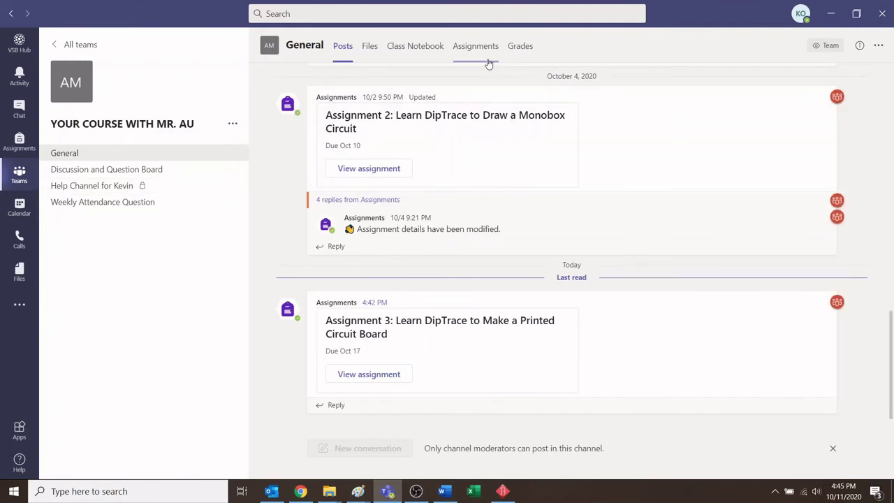
{"action": "left_click", "coordinate": [481, 49]}
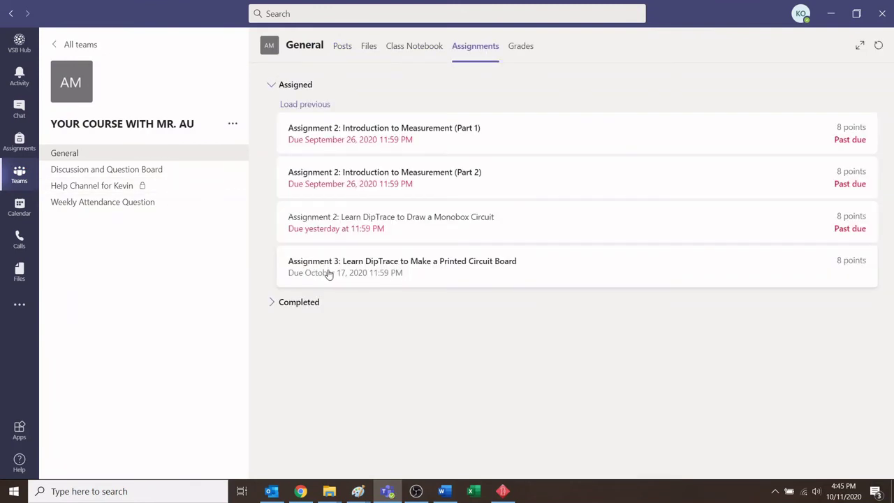
{"action": "left_click", "coordinate": [372, 275]}
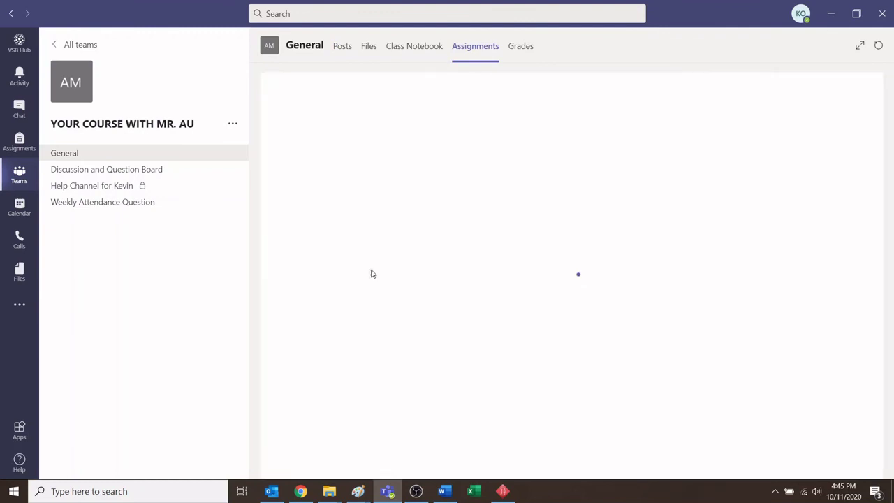
{"action": "scroll", "coordinate": [421, 169], "scroll_direction": "down", "scroll_amount": 3}
{"action": "scroll", "coordinate": [421, 169], "scroll_direction": "up", "scroll_amount": 3}
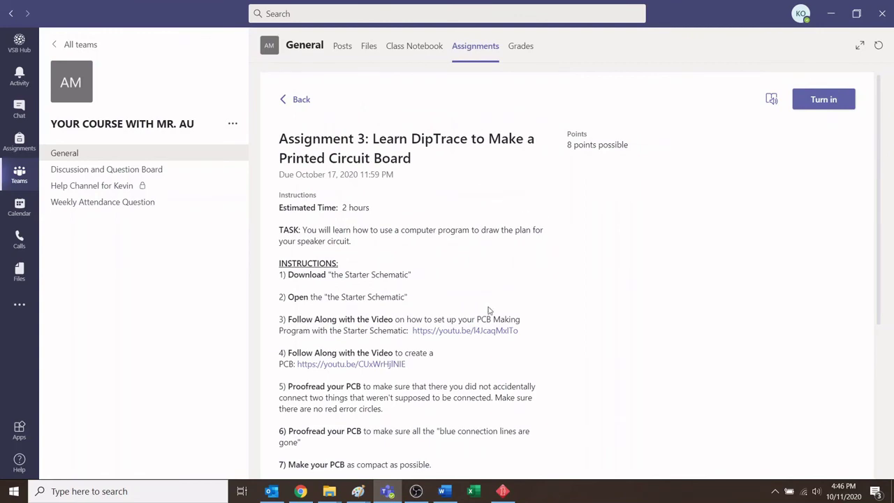
- Attach the last-name Monobox .dip file from the DIPTRACE TUTORIAL folder on this device to the assignment, and turn it in
{"action": "scroll", "coordinate": [458, 315], "scroll_direction": "down", "scroll_amount": 3}
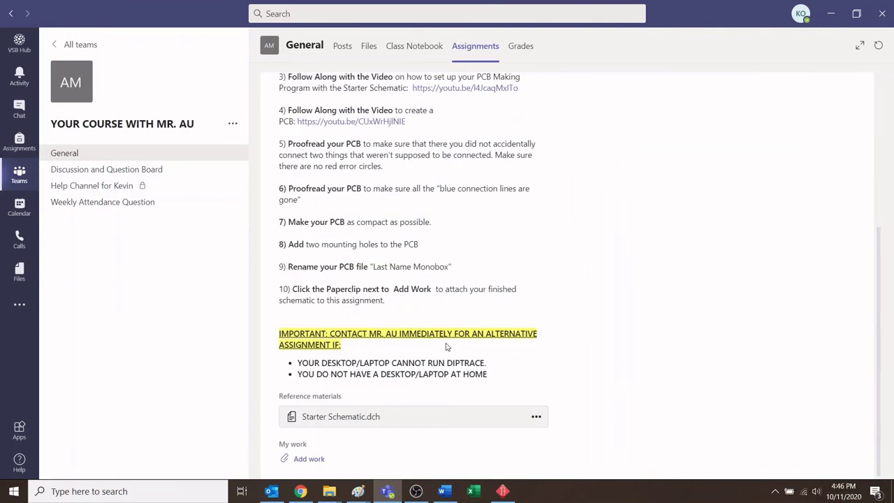
{"action": "left_click", "coordinate": [309, 459]}
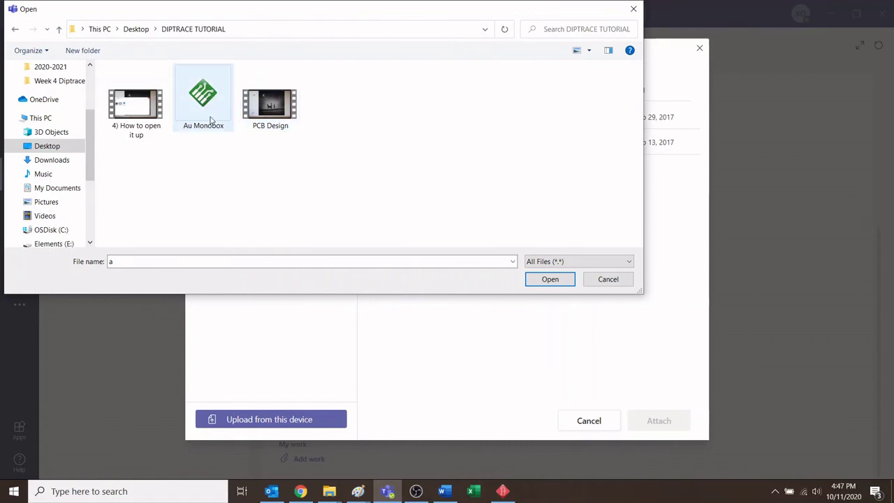
{"action": "left_click", "coordinate": [216, 114]}
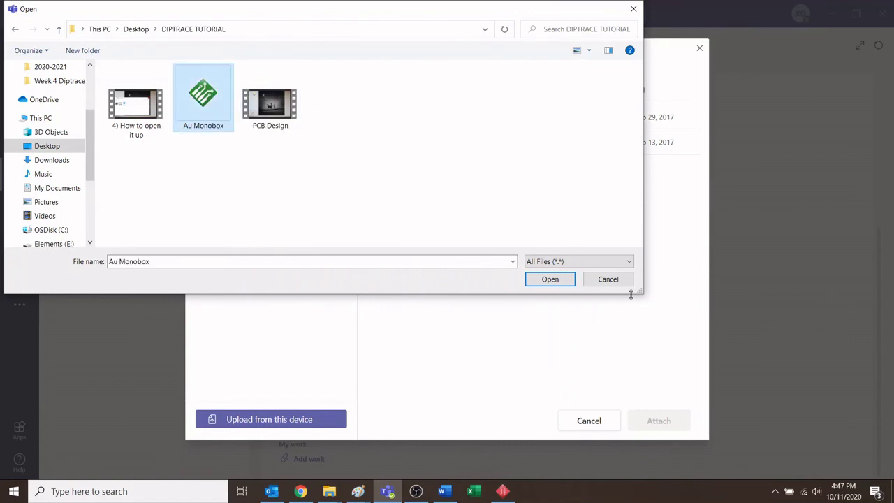
{"action": "left_click", "coordinate": [545, 280]}
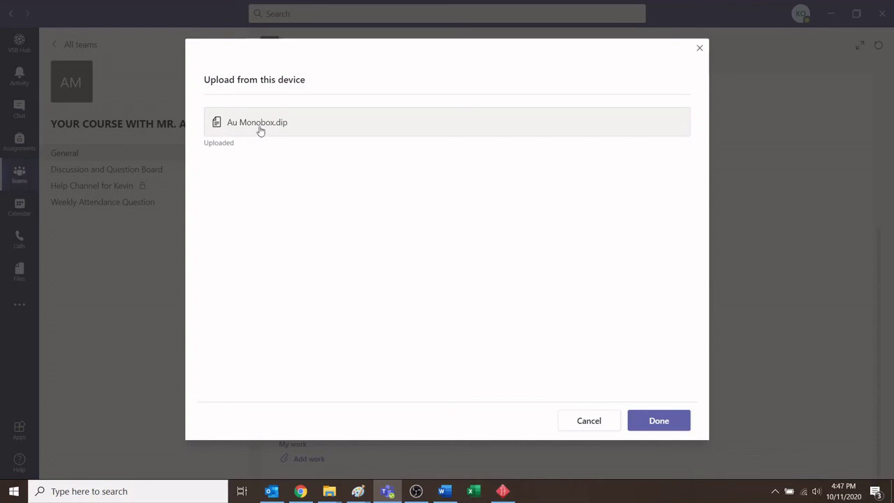
{"action": "left_click", "coordinate": [659, 421]}
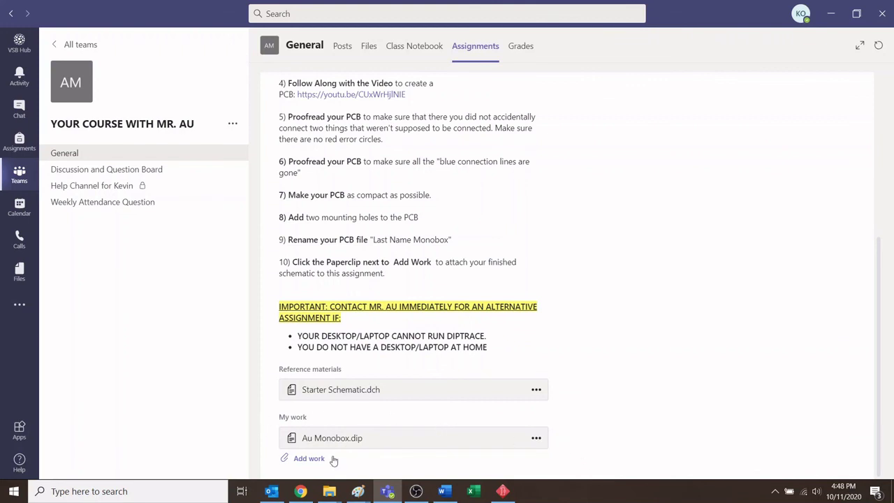
{"action": "scroll", "coordinate": [839, 337], "scroll_direction": "up", "scroll_amount": 4}
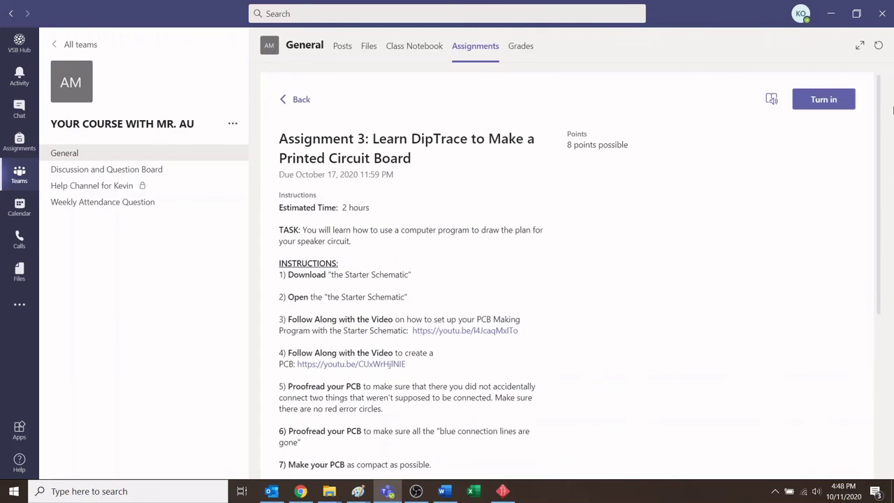
{"action": "left_click", "coordinate": [829, 100]}
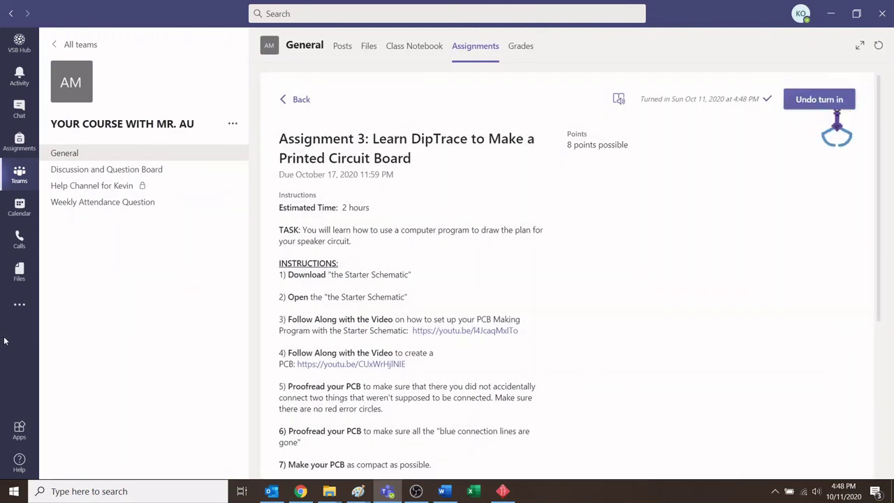